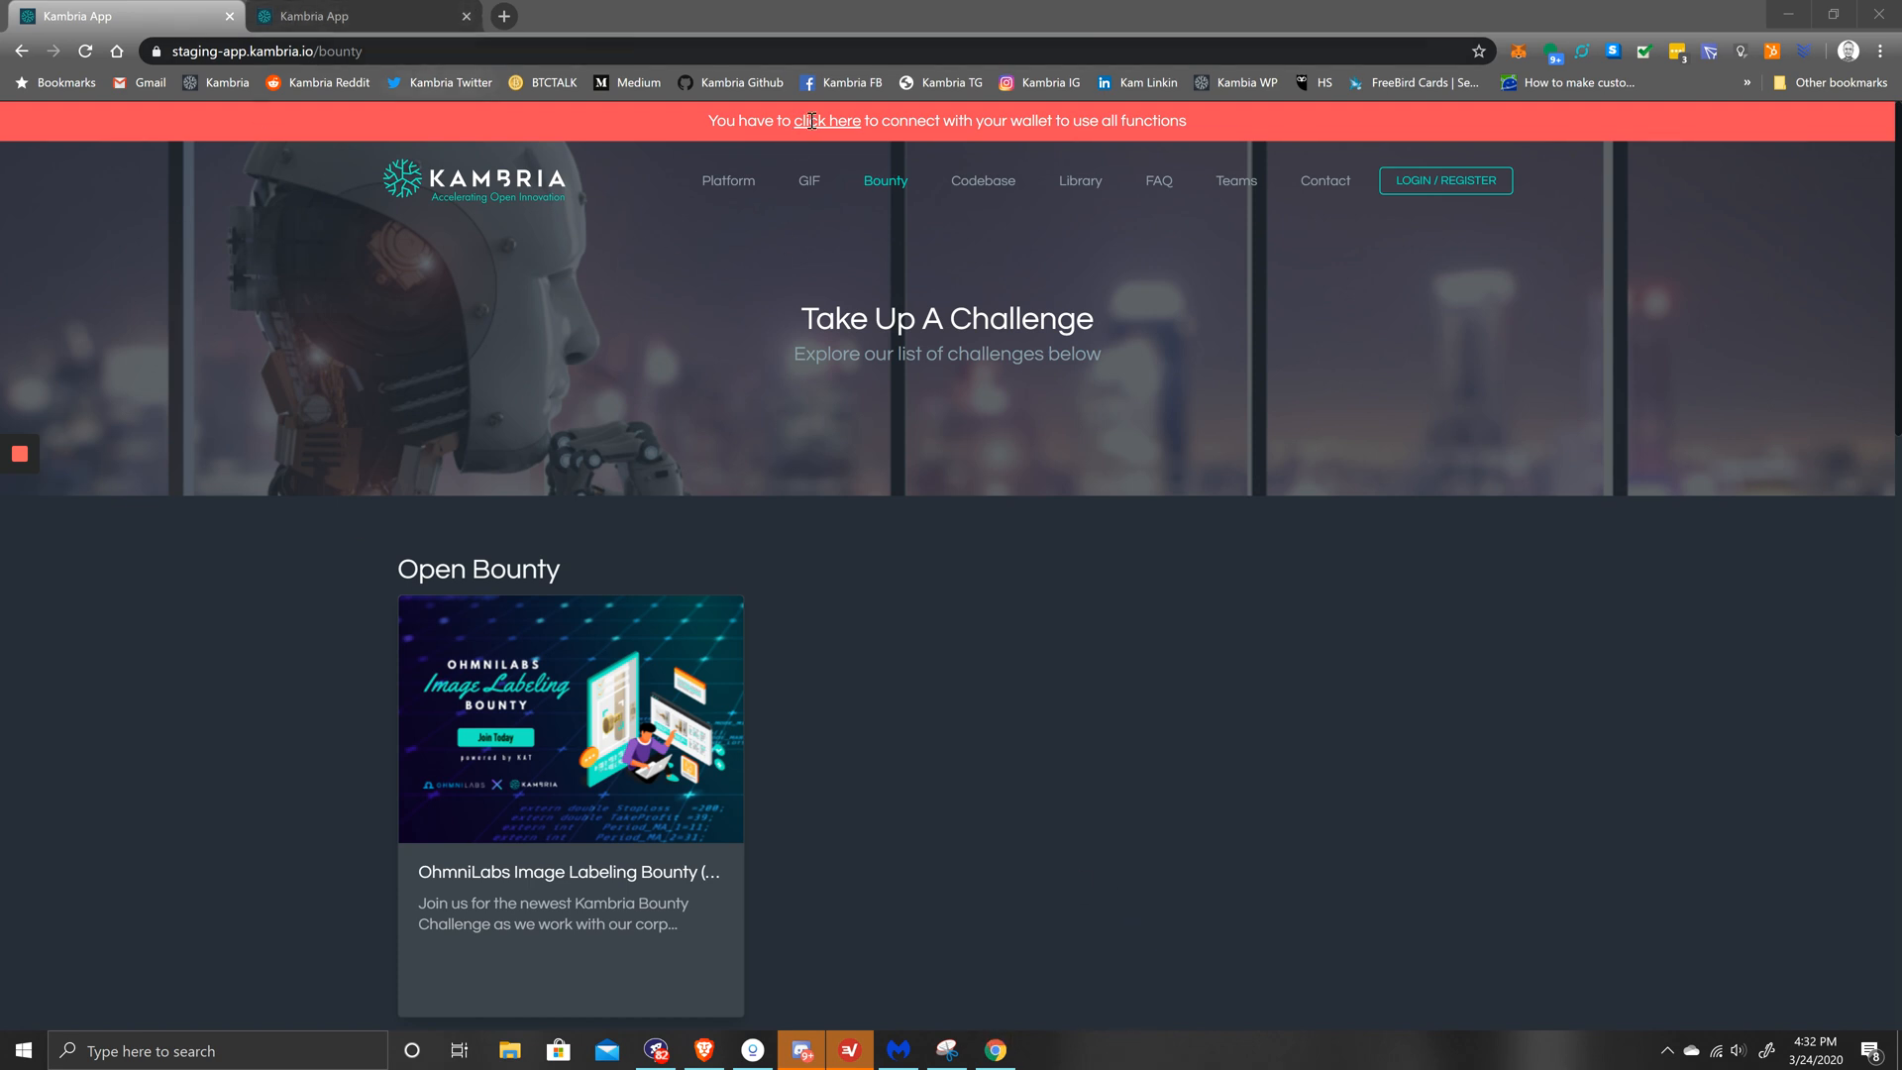
Step: Load the app.kambria.io home page in the second Kambria browser tab
click(785, 53)
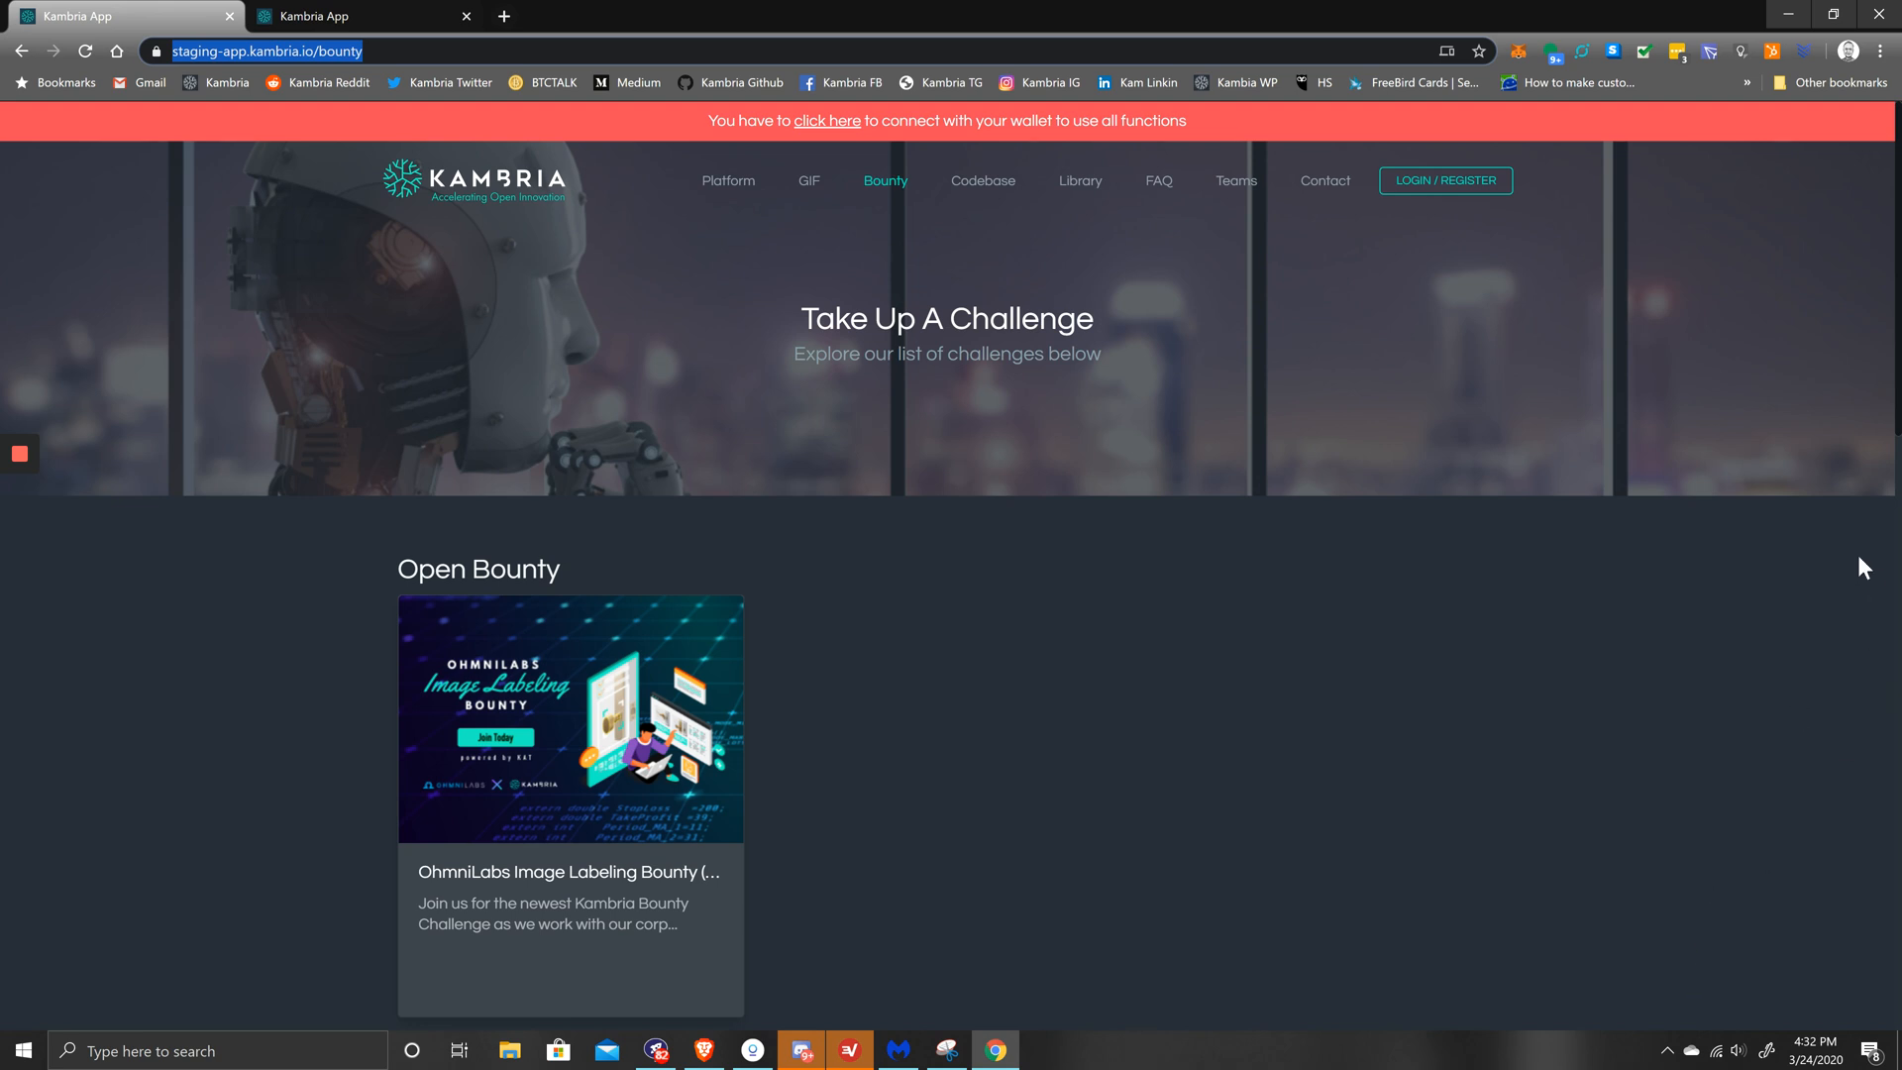
click(362, 15)
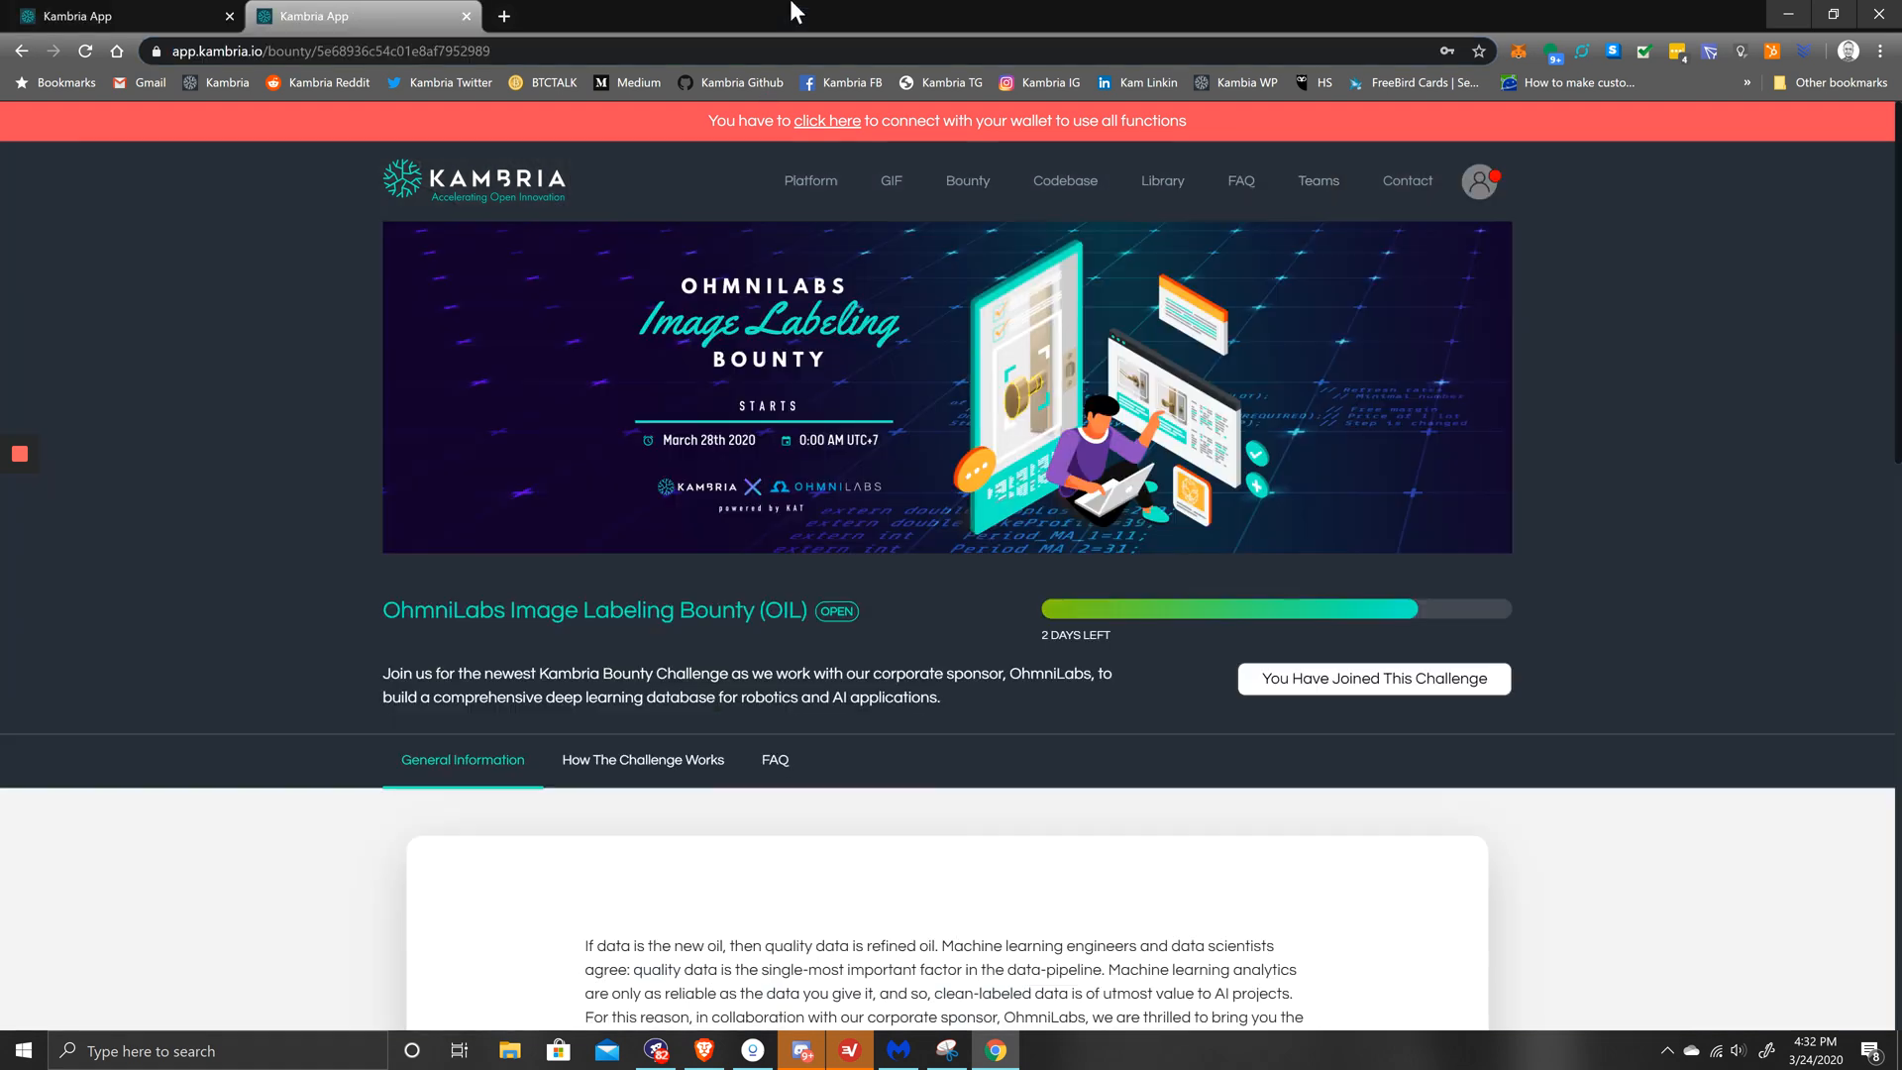
key(ctrl+l)
text(app.)
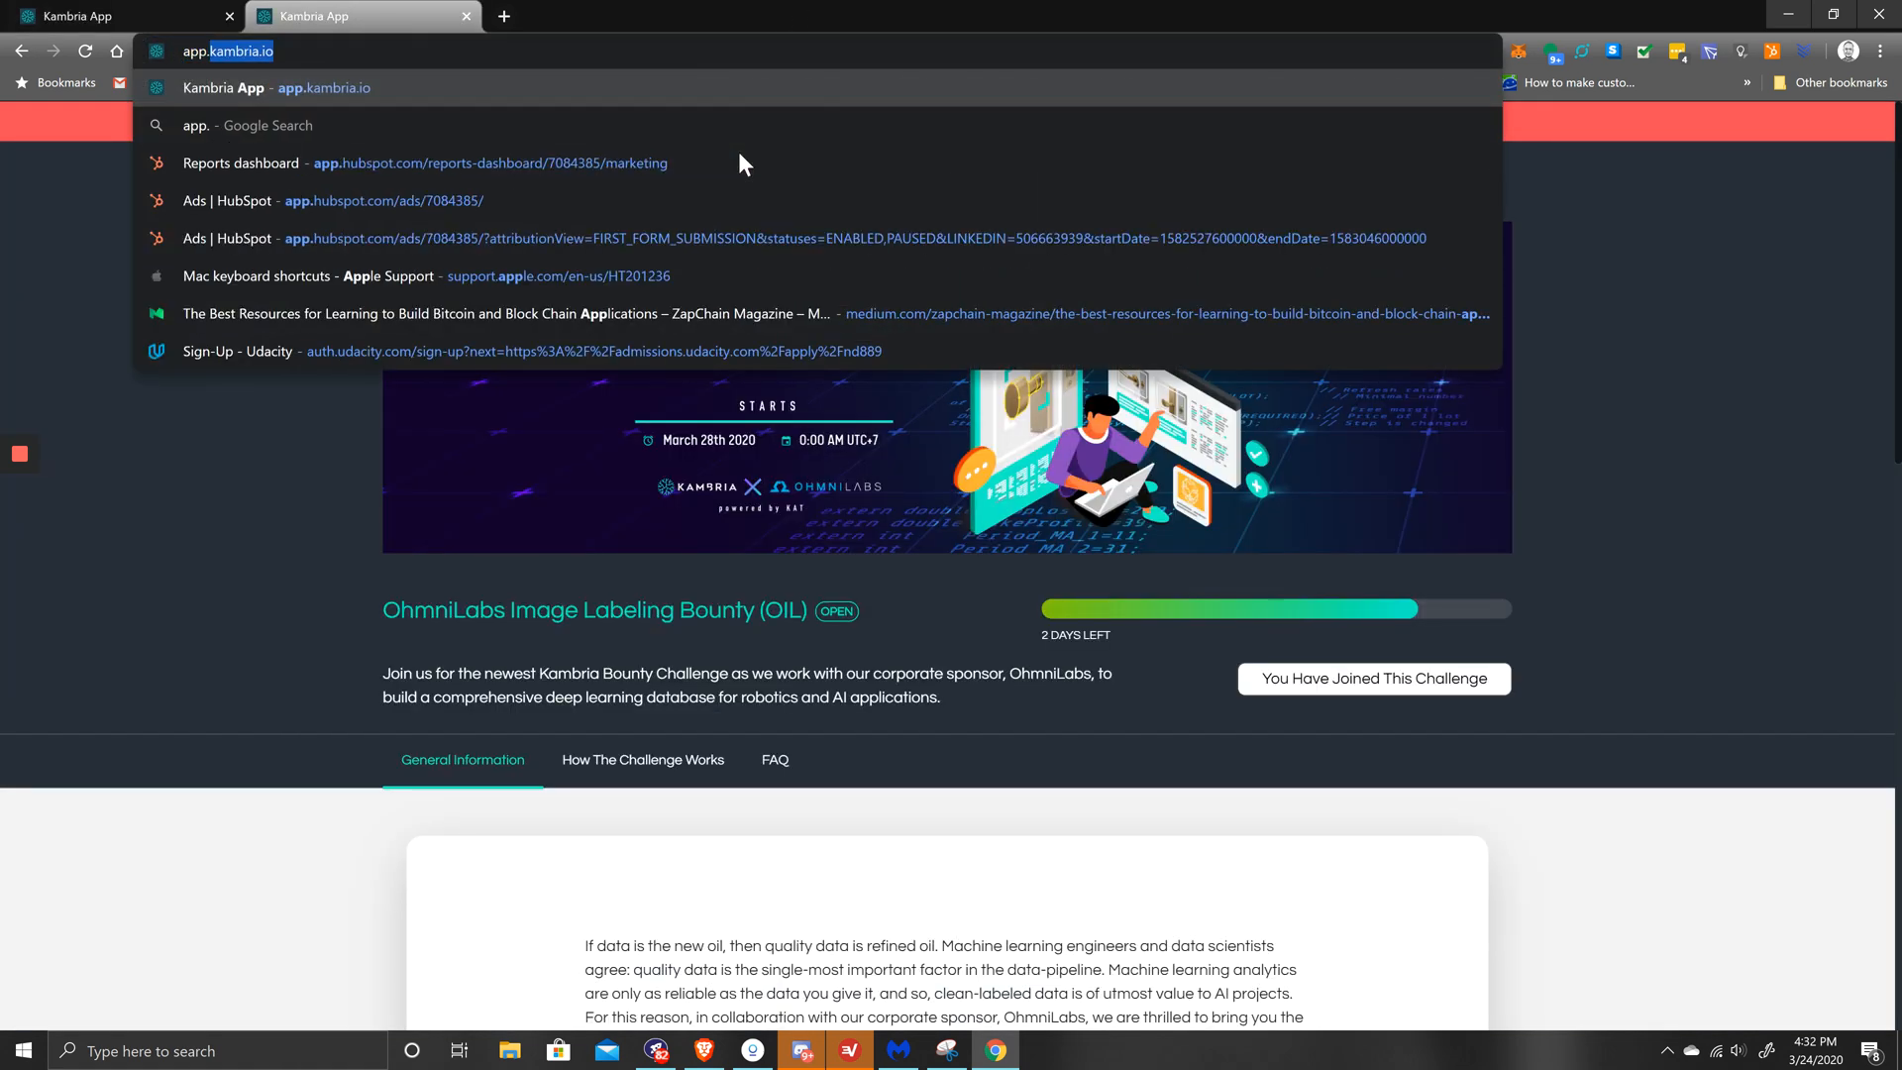
key(Return)
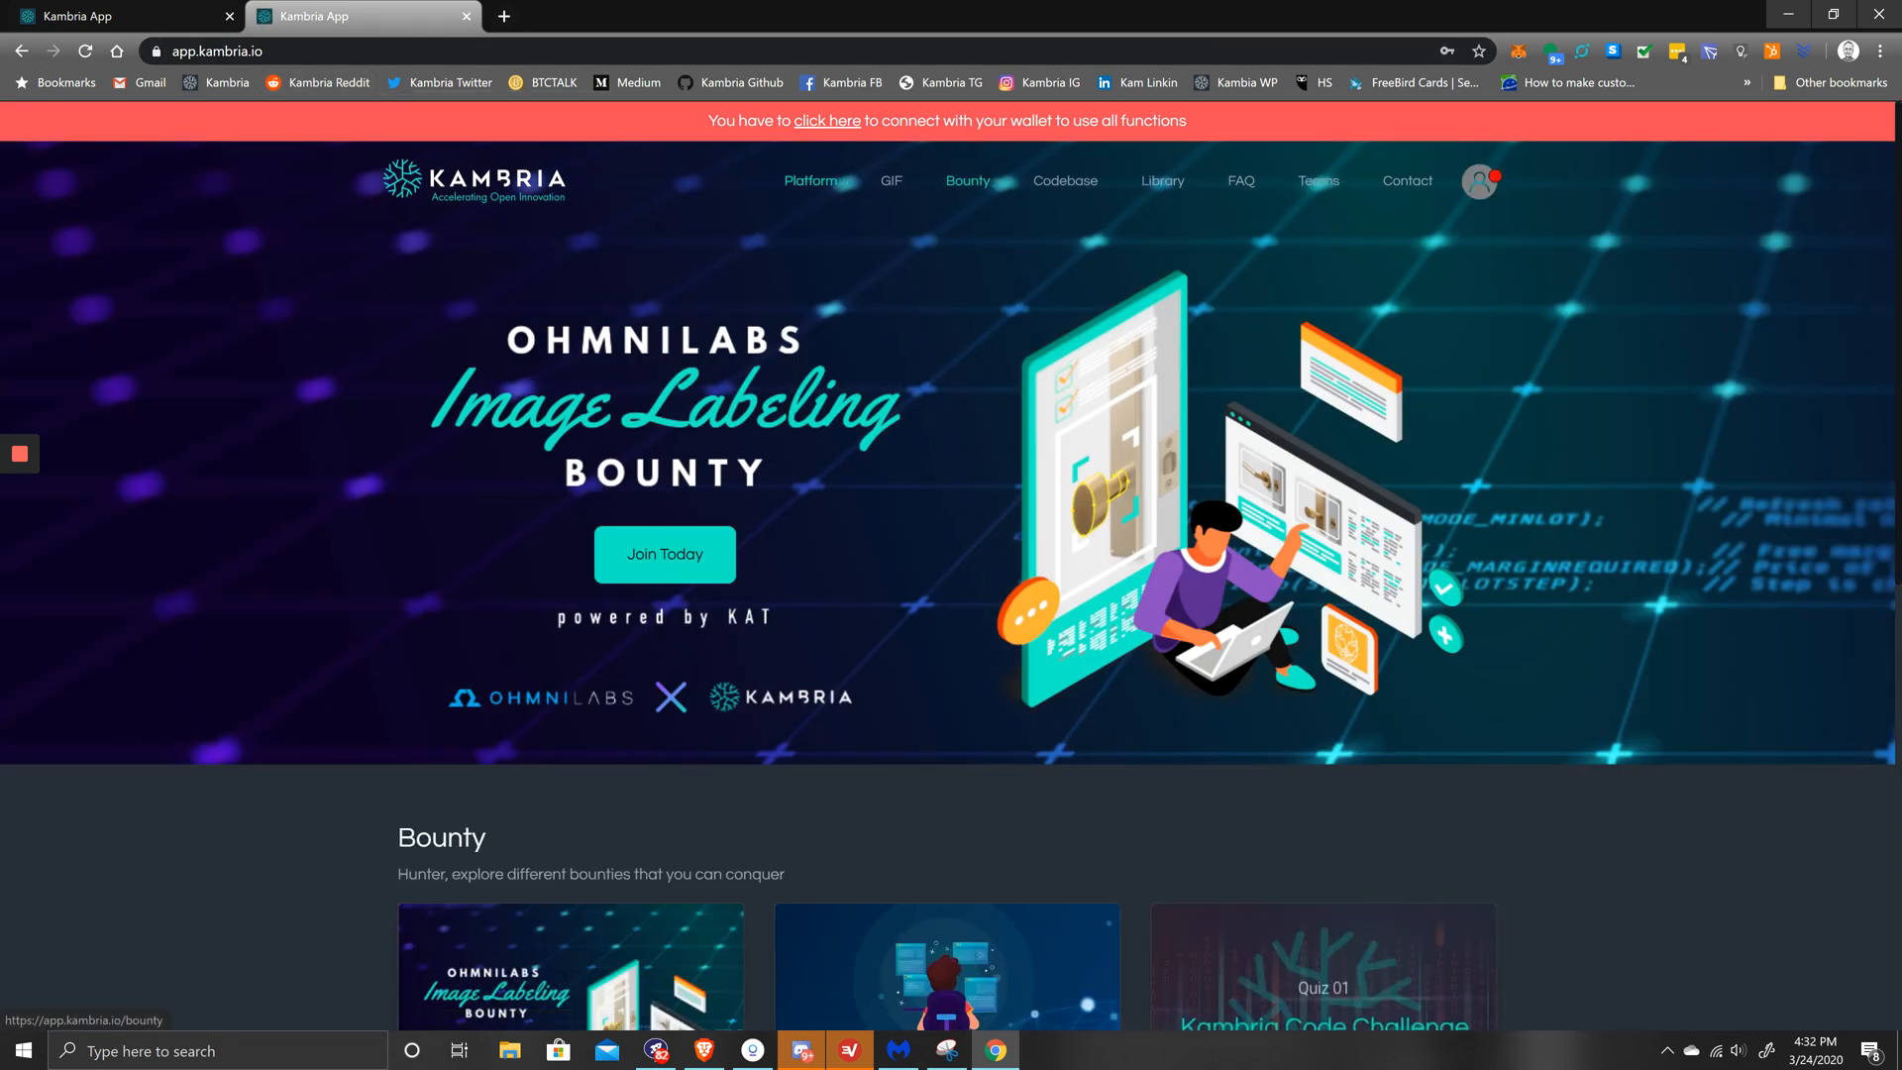
Step: Go to the Bounty page and open the OhmniLabs Image Labeling Bounty from the open bounties
click(1004, 183)
scroll(1090, 594, down, 2)
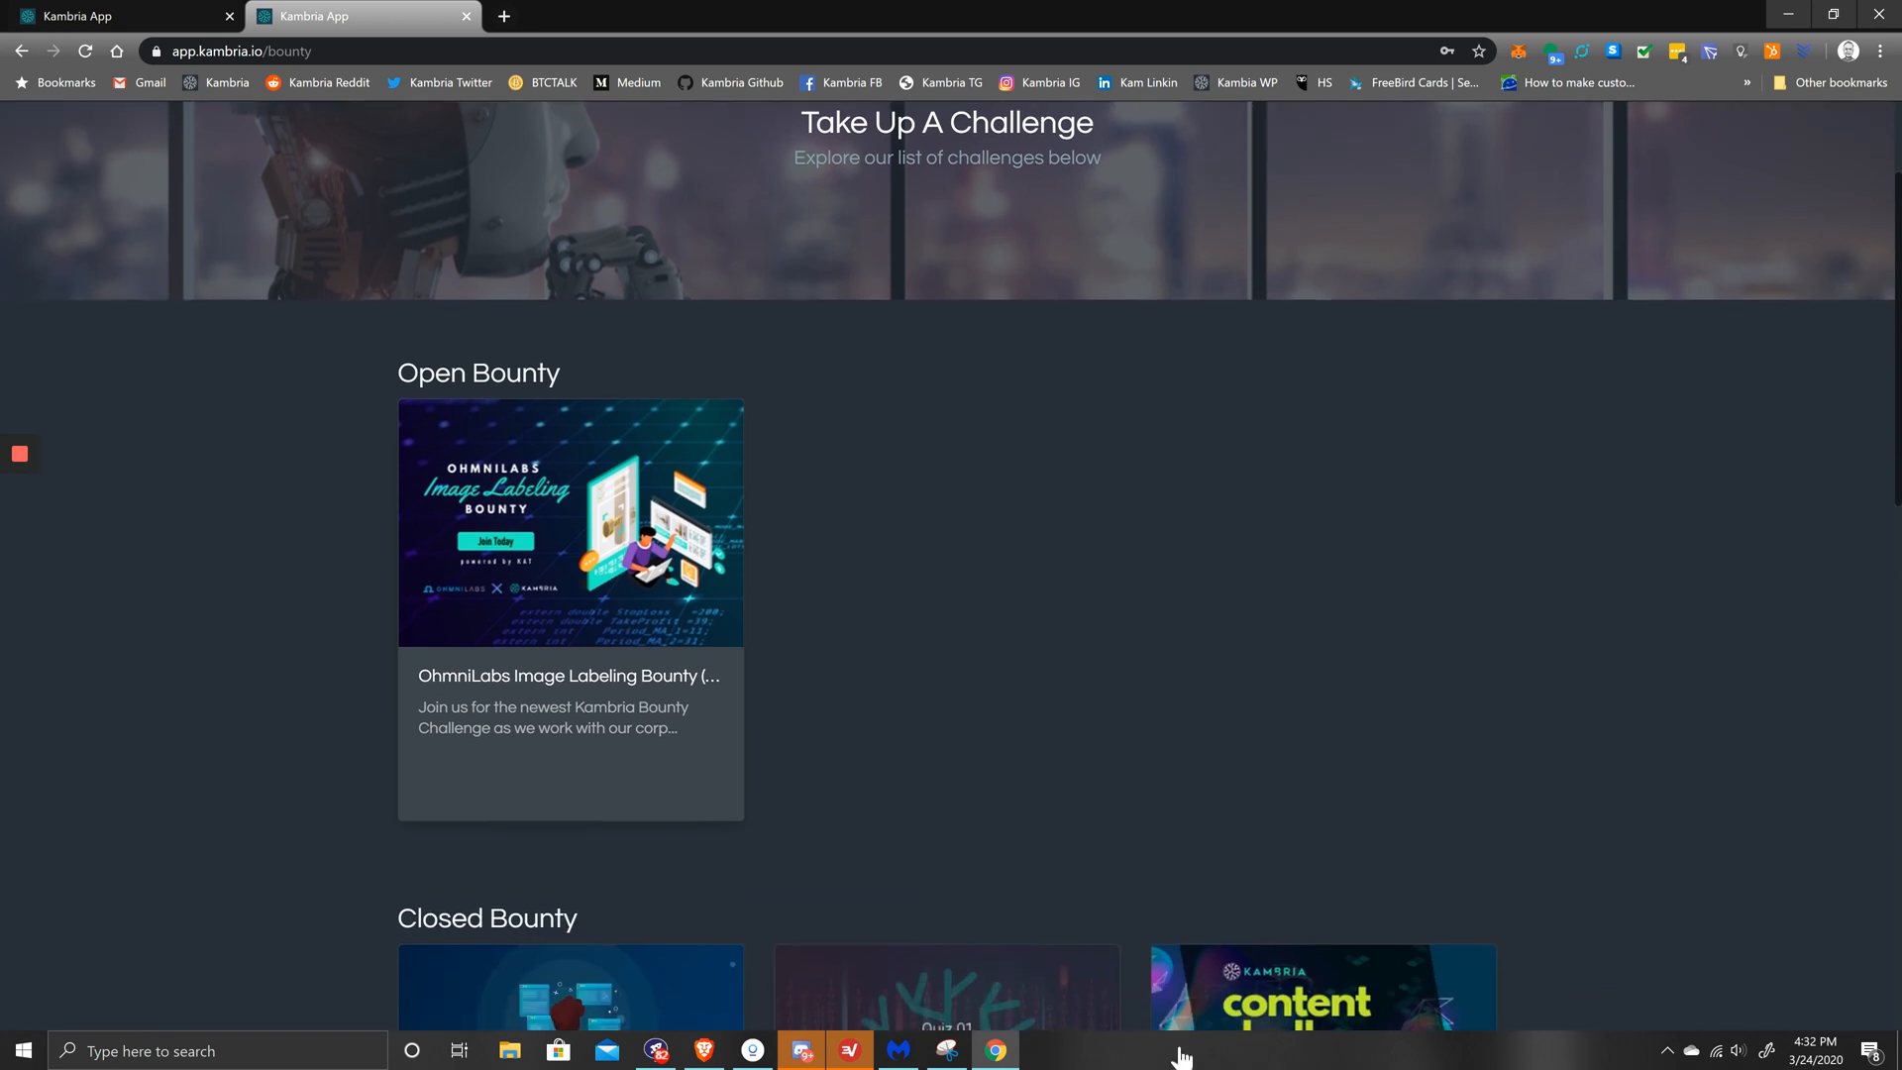
click(571, 609)
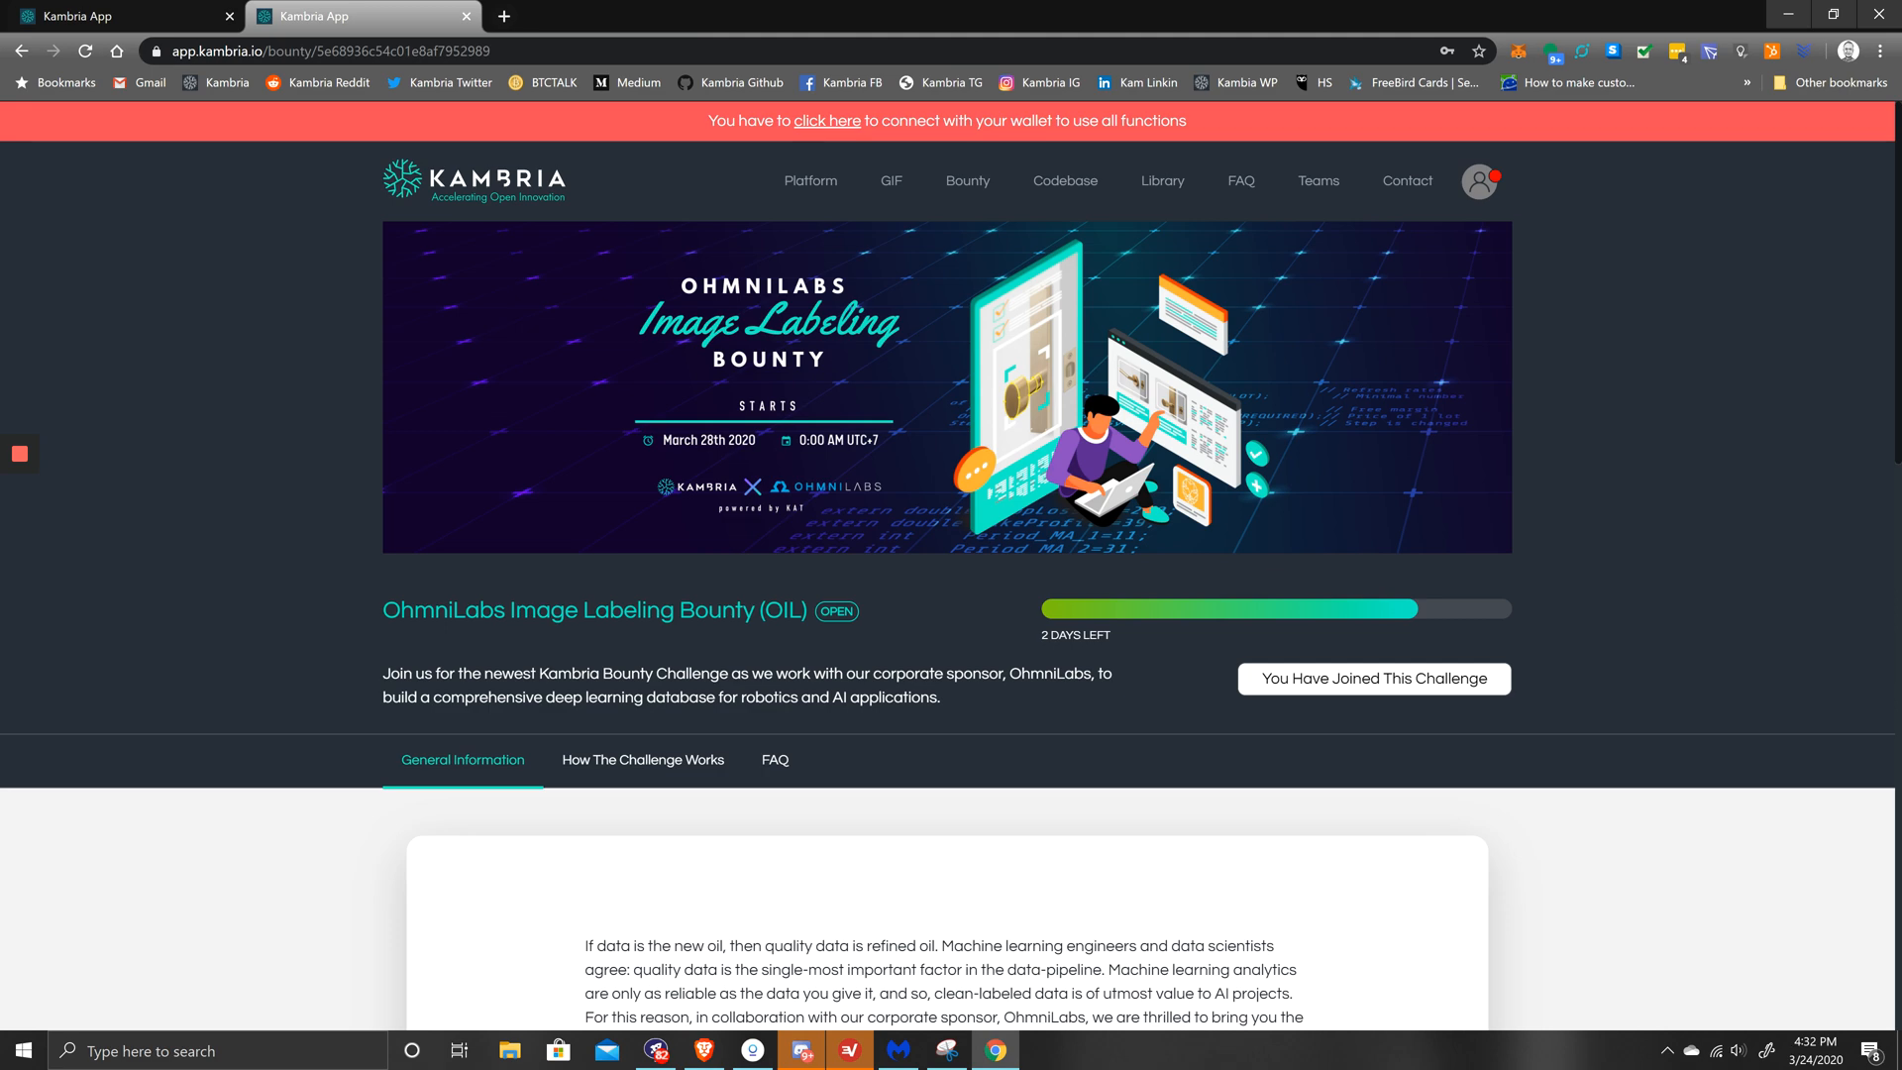
Step: Return to the staging-app.kambria.io tab and open the OhmniLabs Image Labeling Bounty there
click(203, 17)
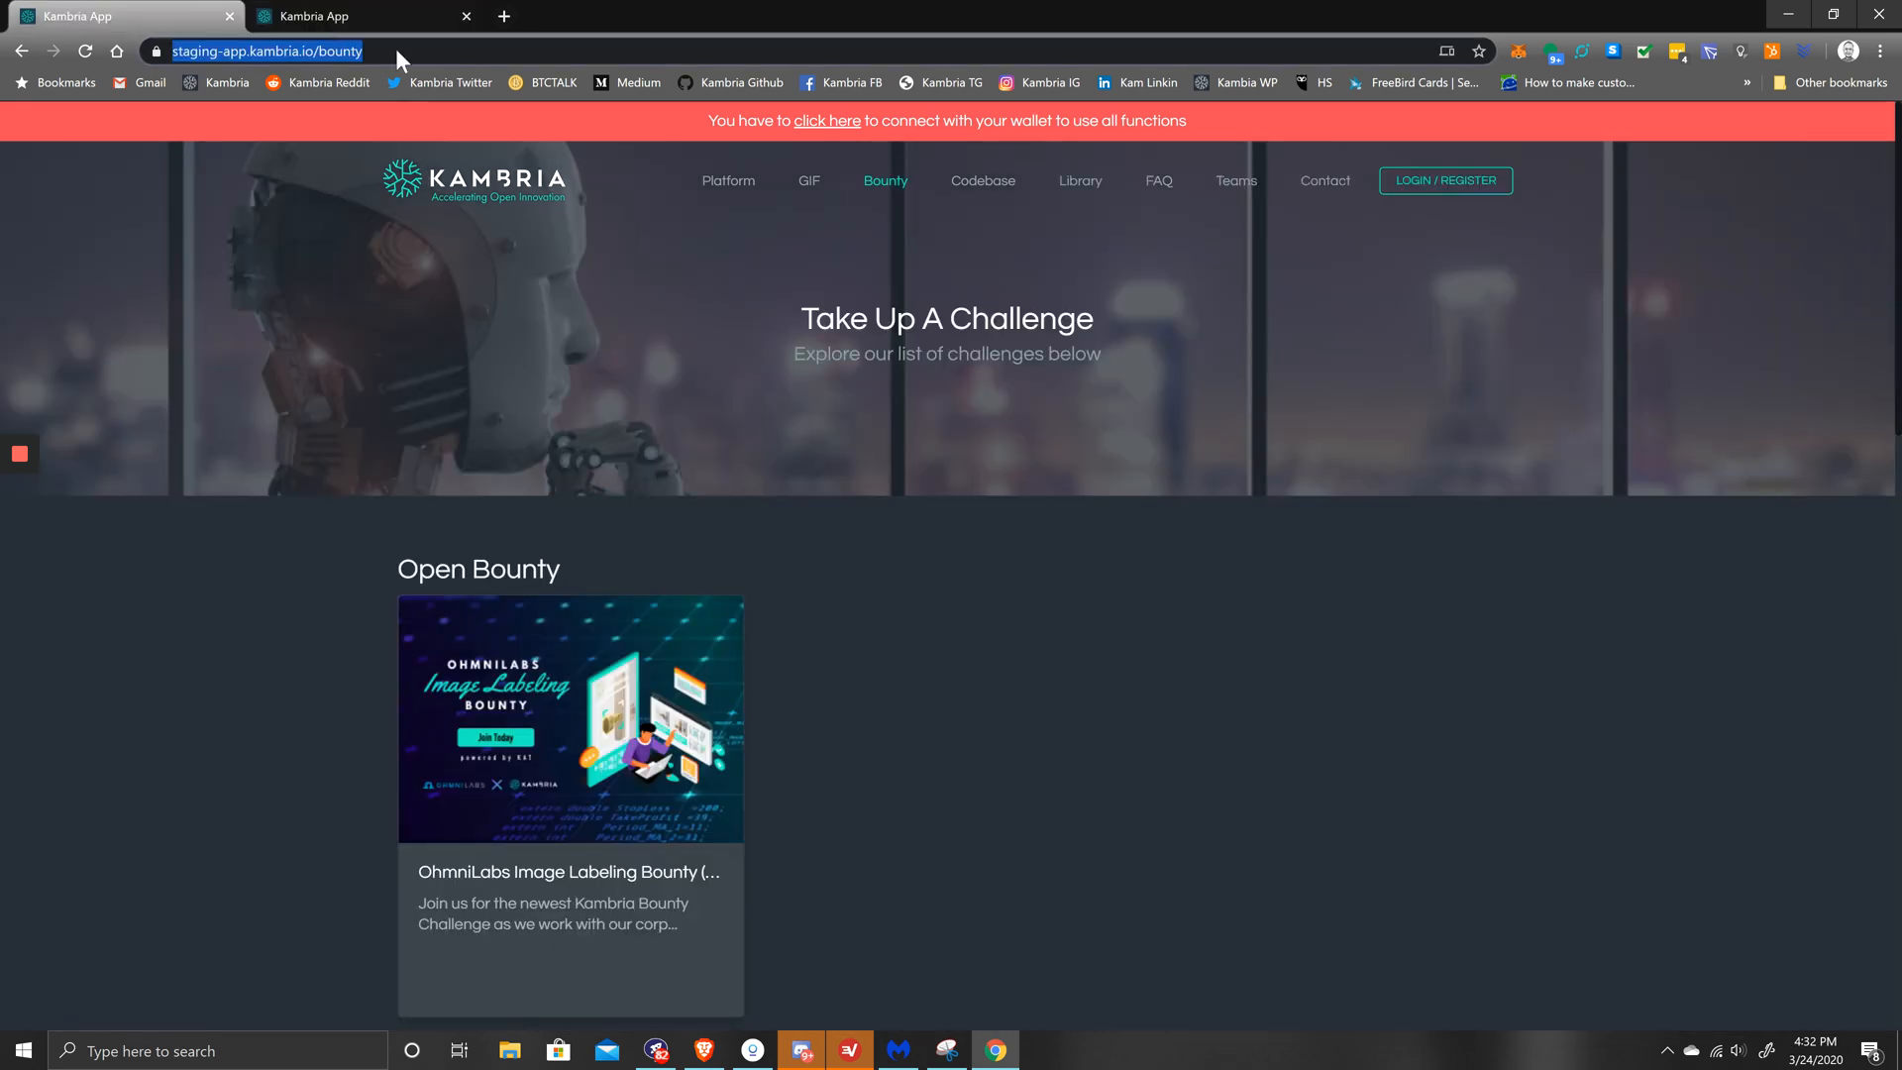
click(964, 840)
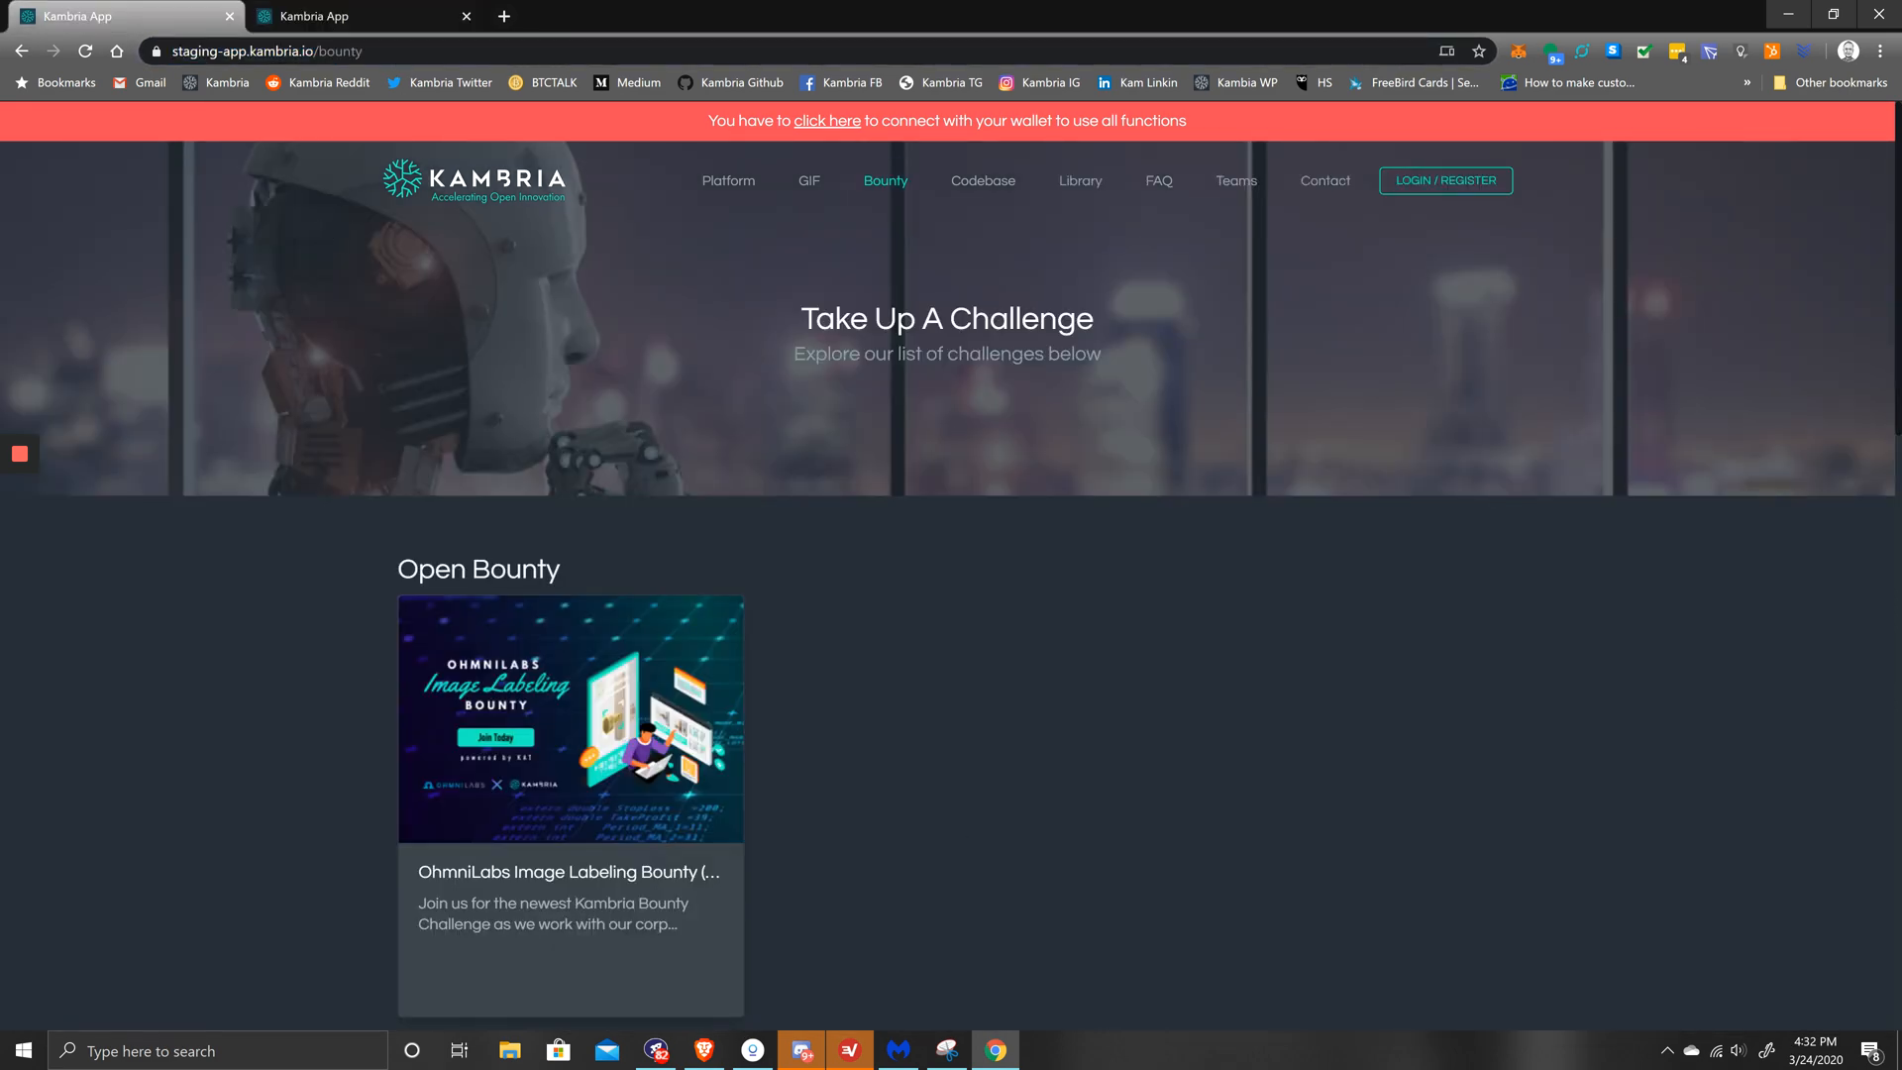
scroll(951, 565, down, 2)
click(570, 594)
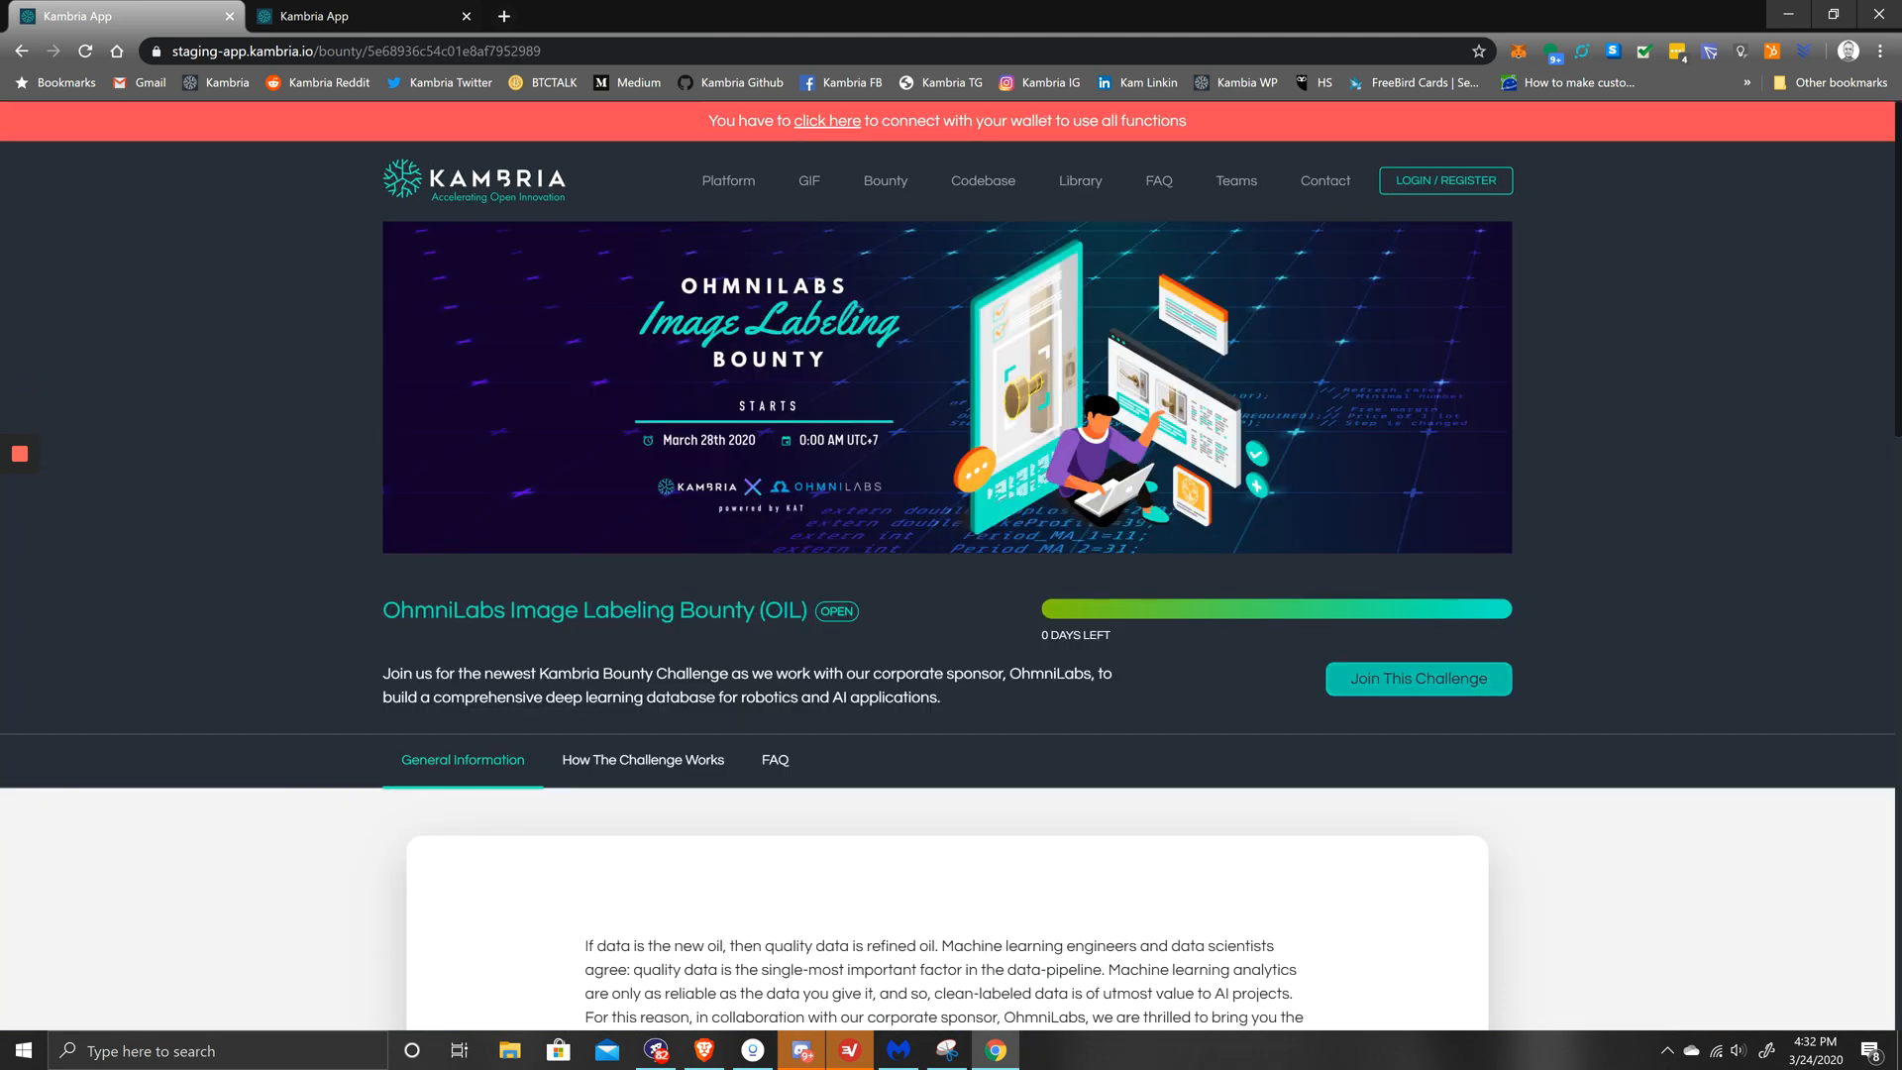
Step: Join the challenge, sign in with the corrected account e-mail and the account password, and dismiss the offer to save the password
click(1419, 679)
key(ctrl+v)
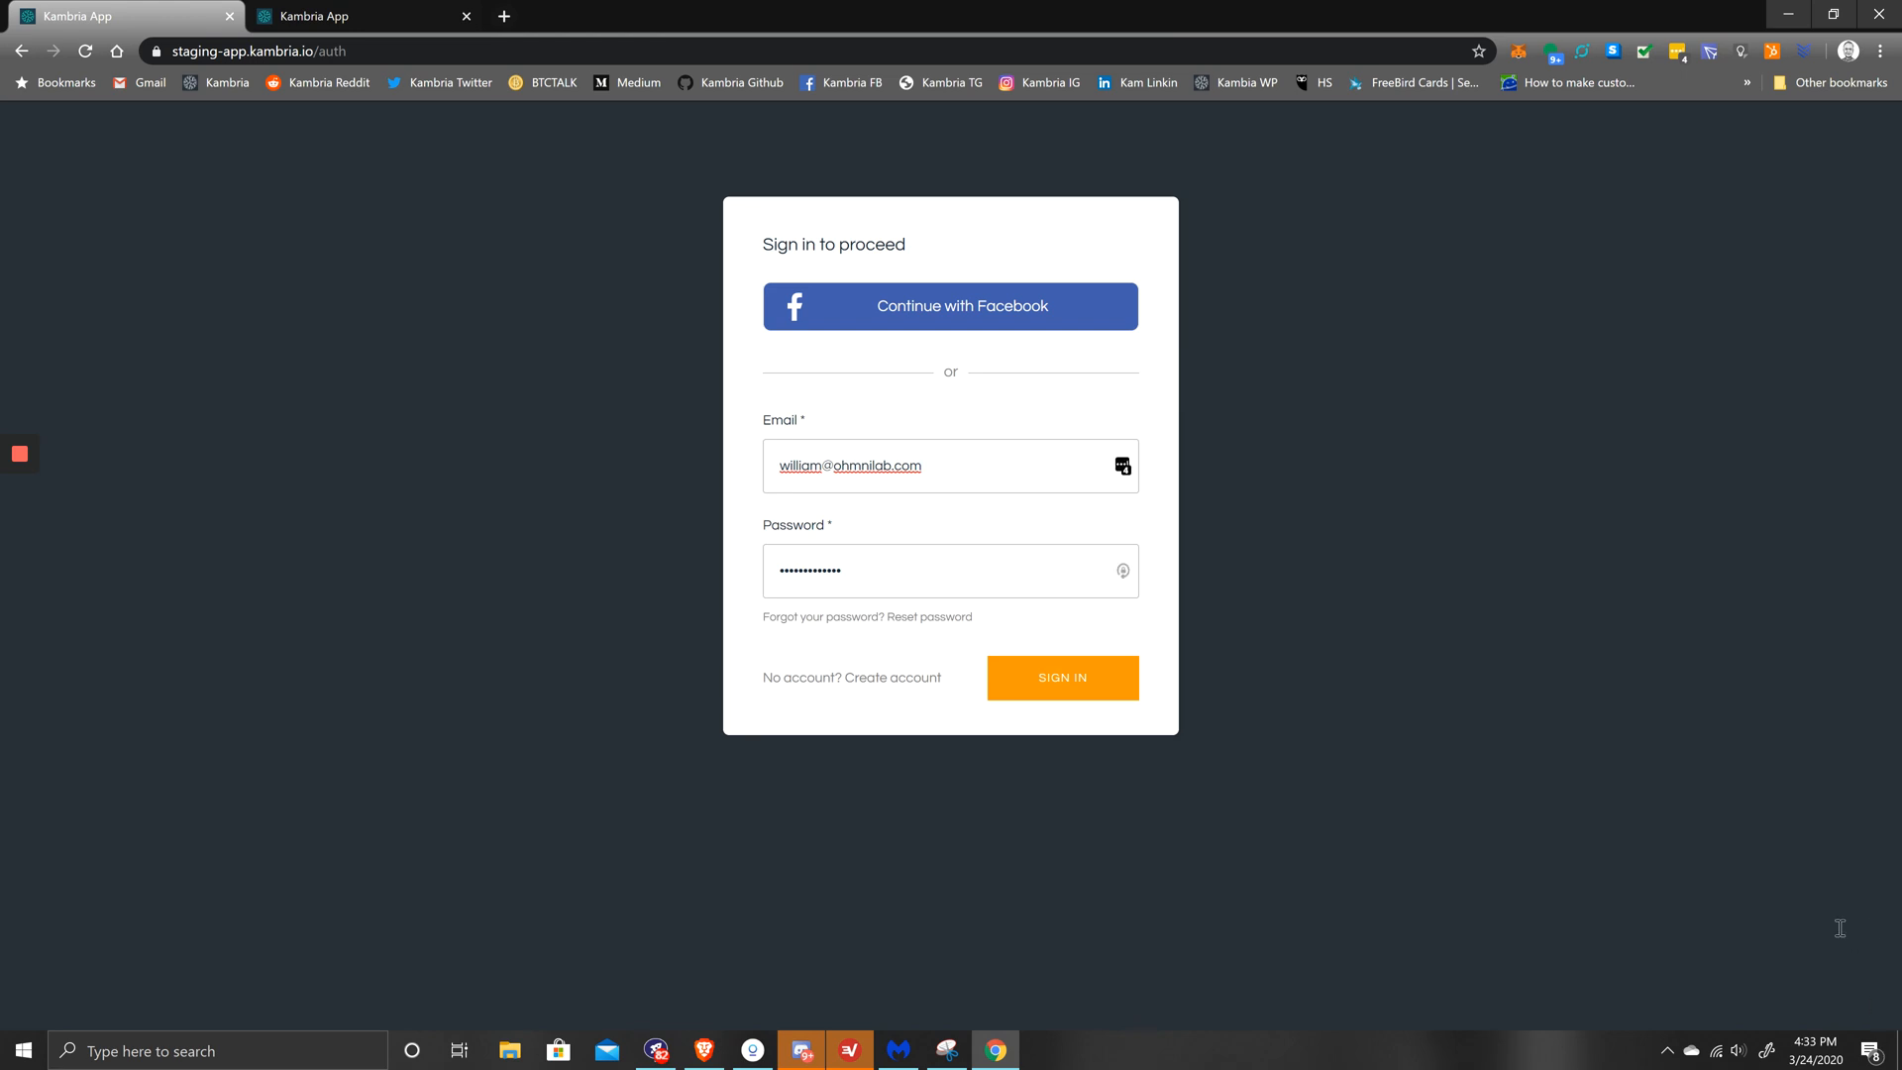
click(890, 466)
text(s)
key(BackSpace)
key(BackSpace)
key(BackSpace)
text(s.c)
key(Return)
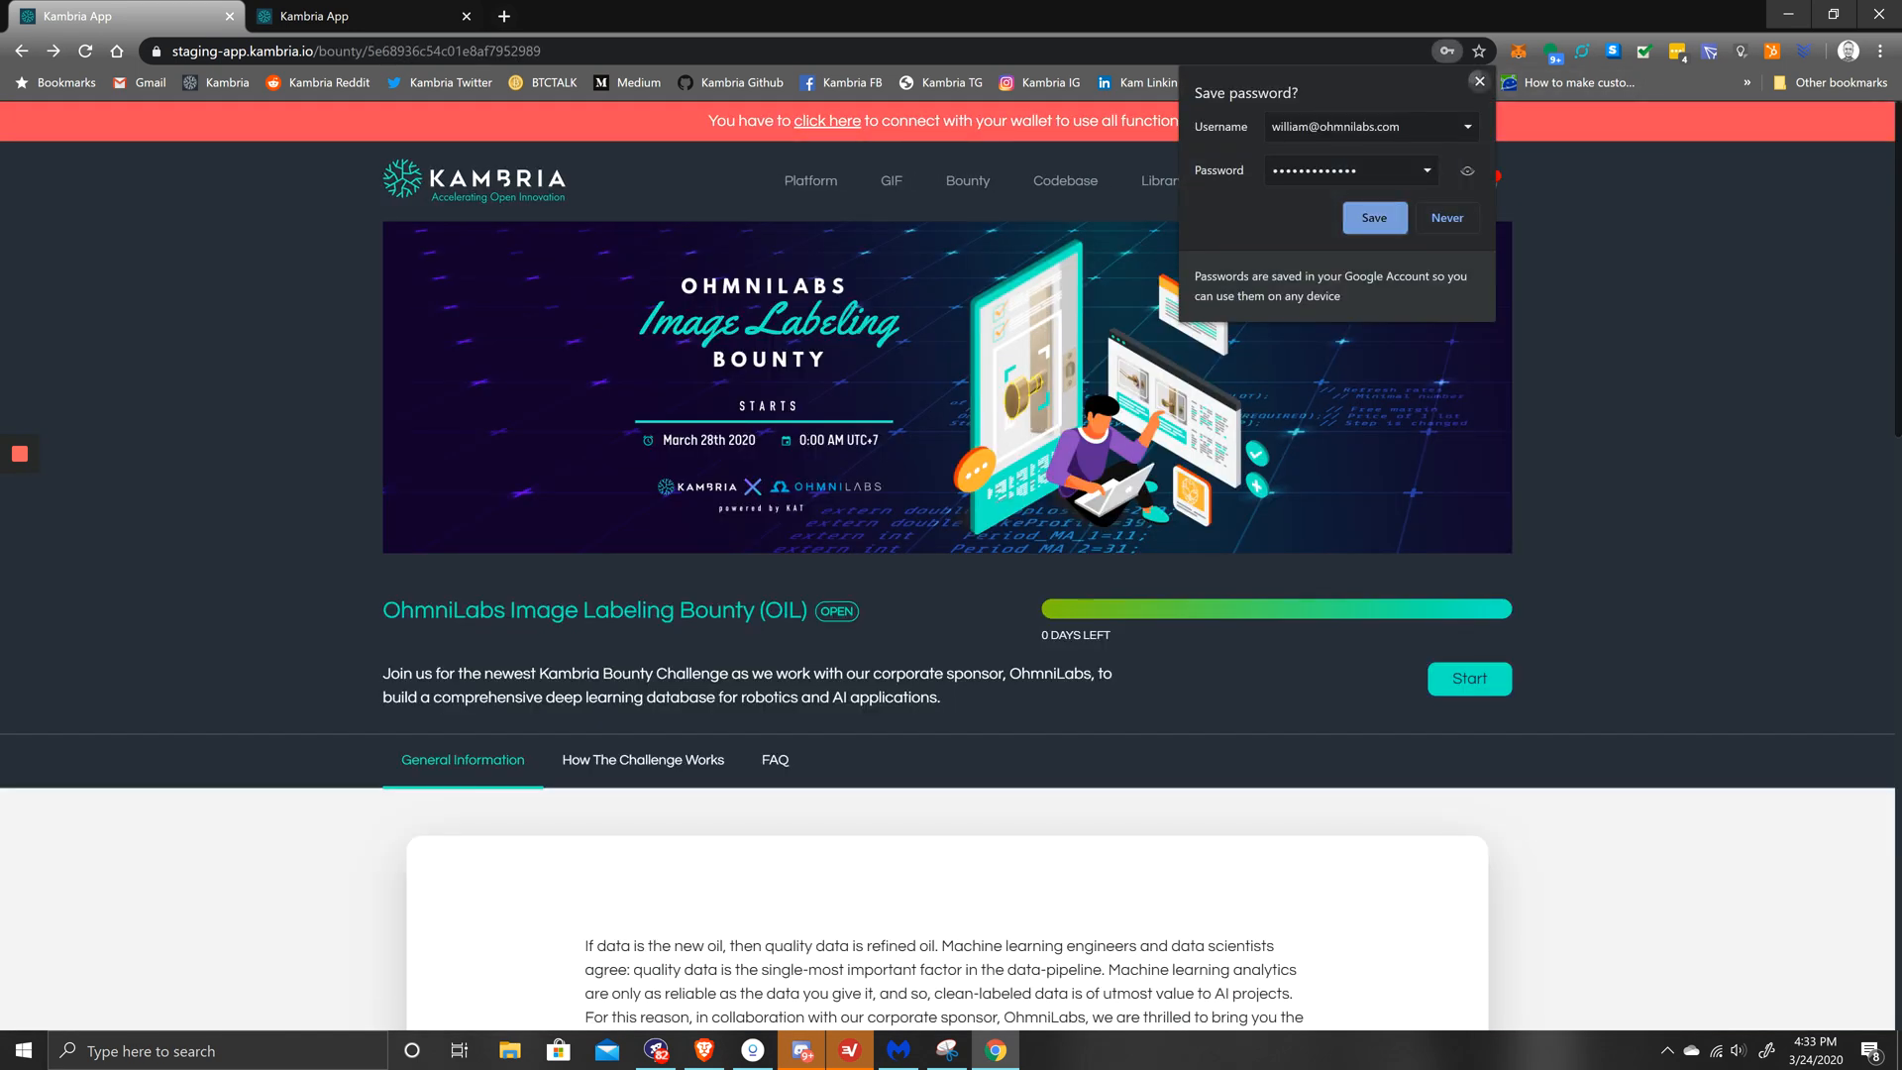
click(1479, 81)
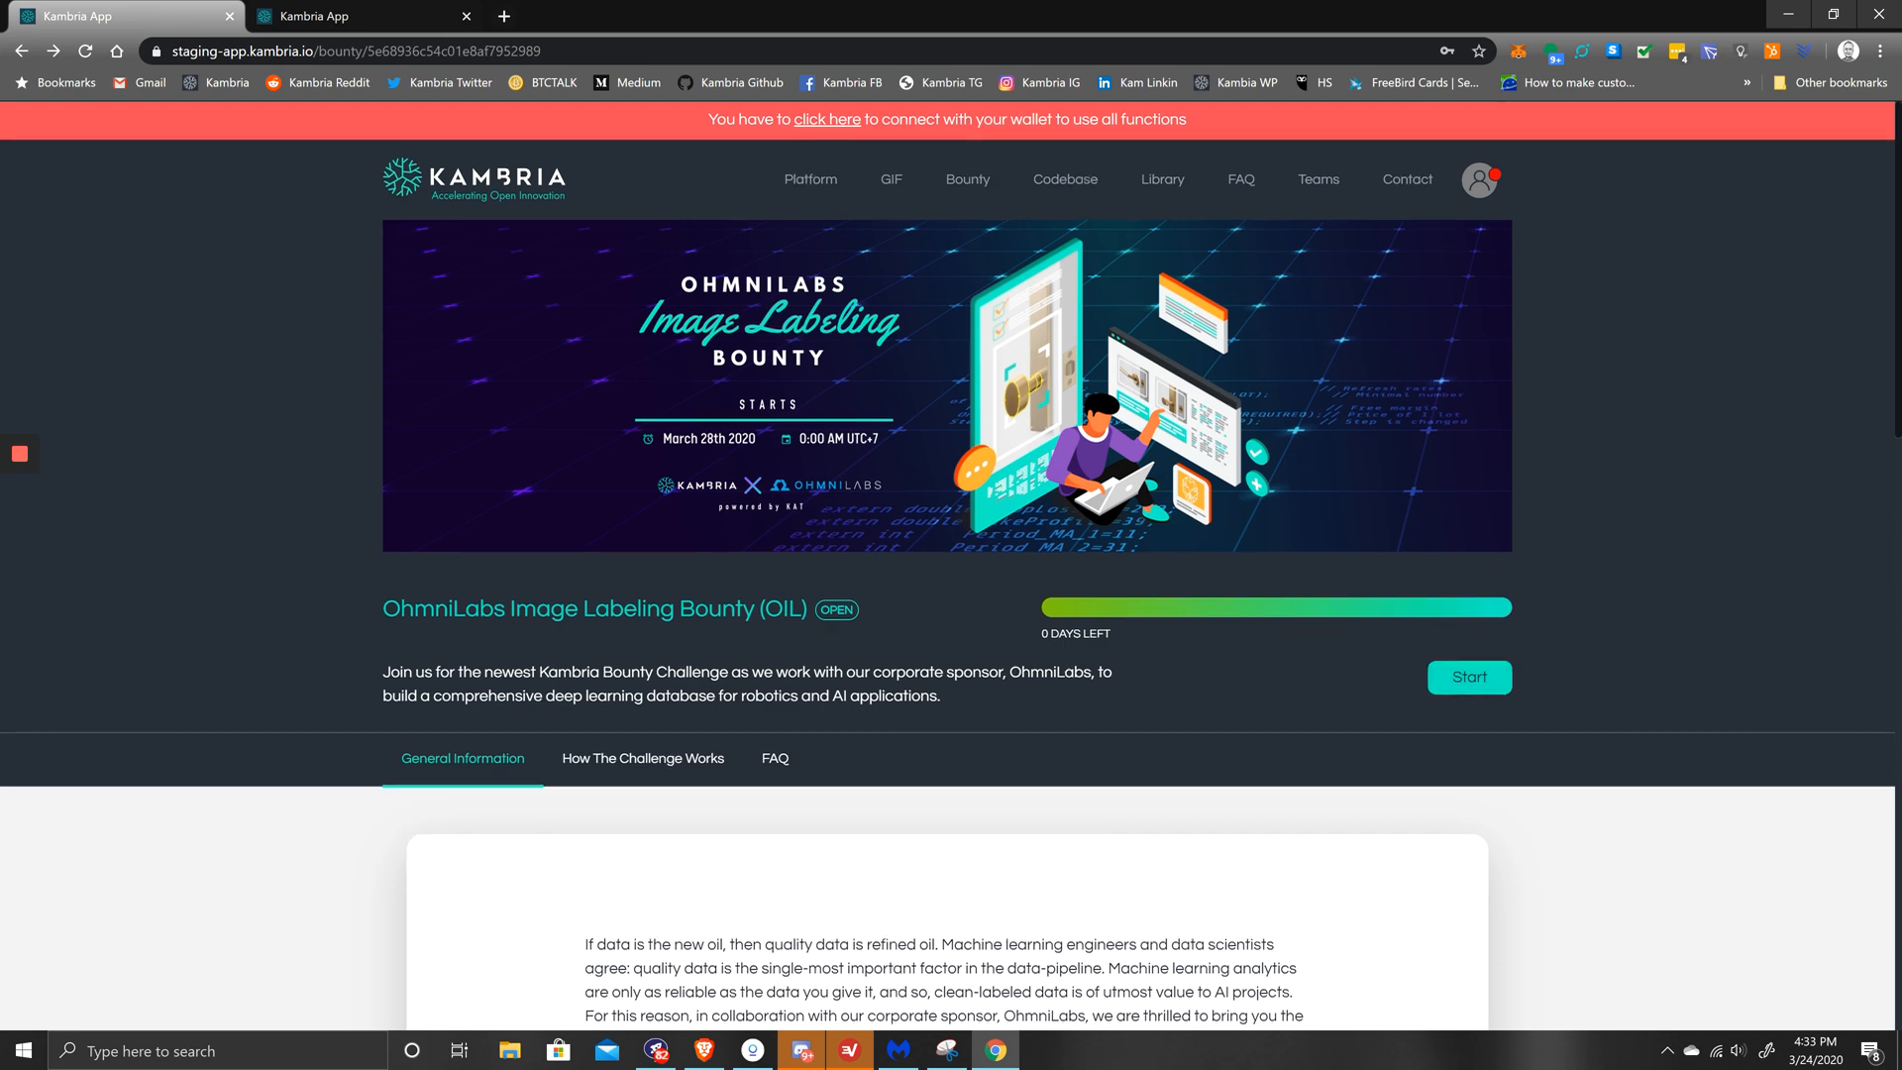
Step: Review the bounty's General Information, How The Challenge Works and FAQ sections
scroll(952, 565, down, 2)
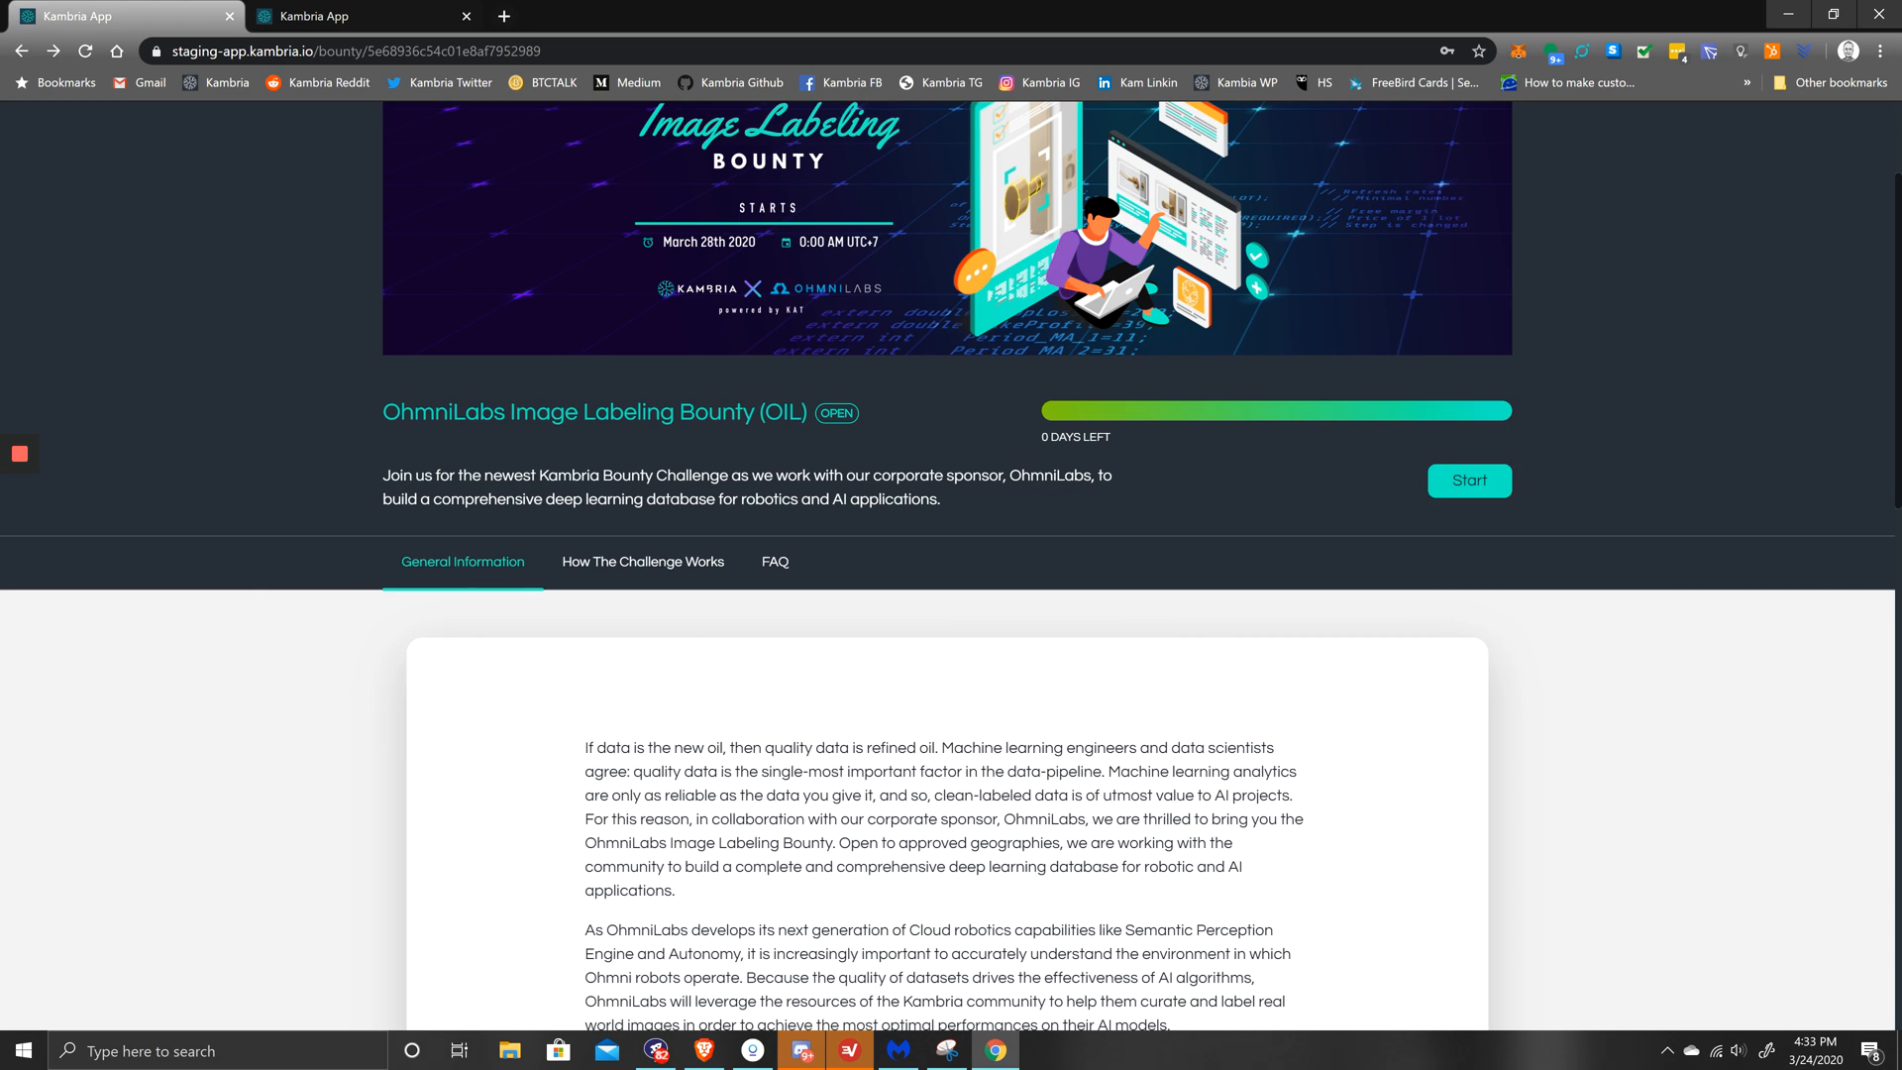
scroll(951, 565, down, 3)
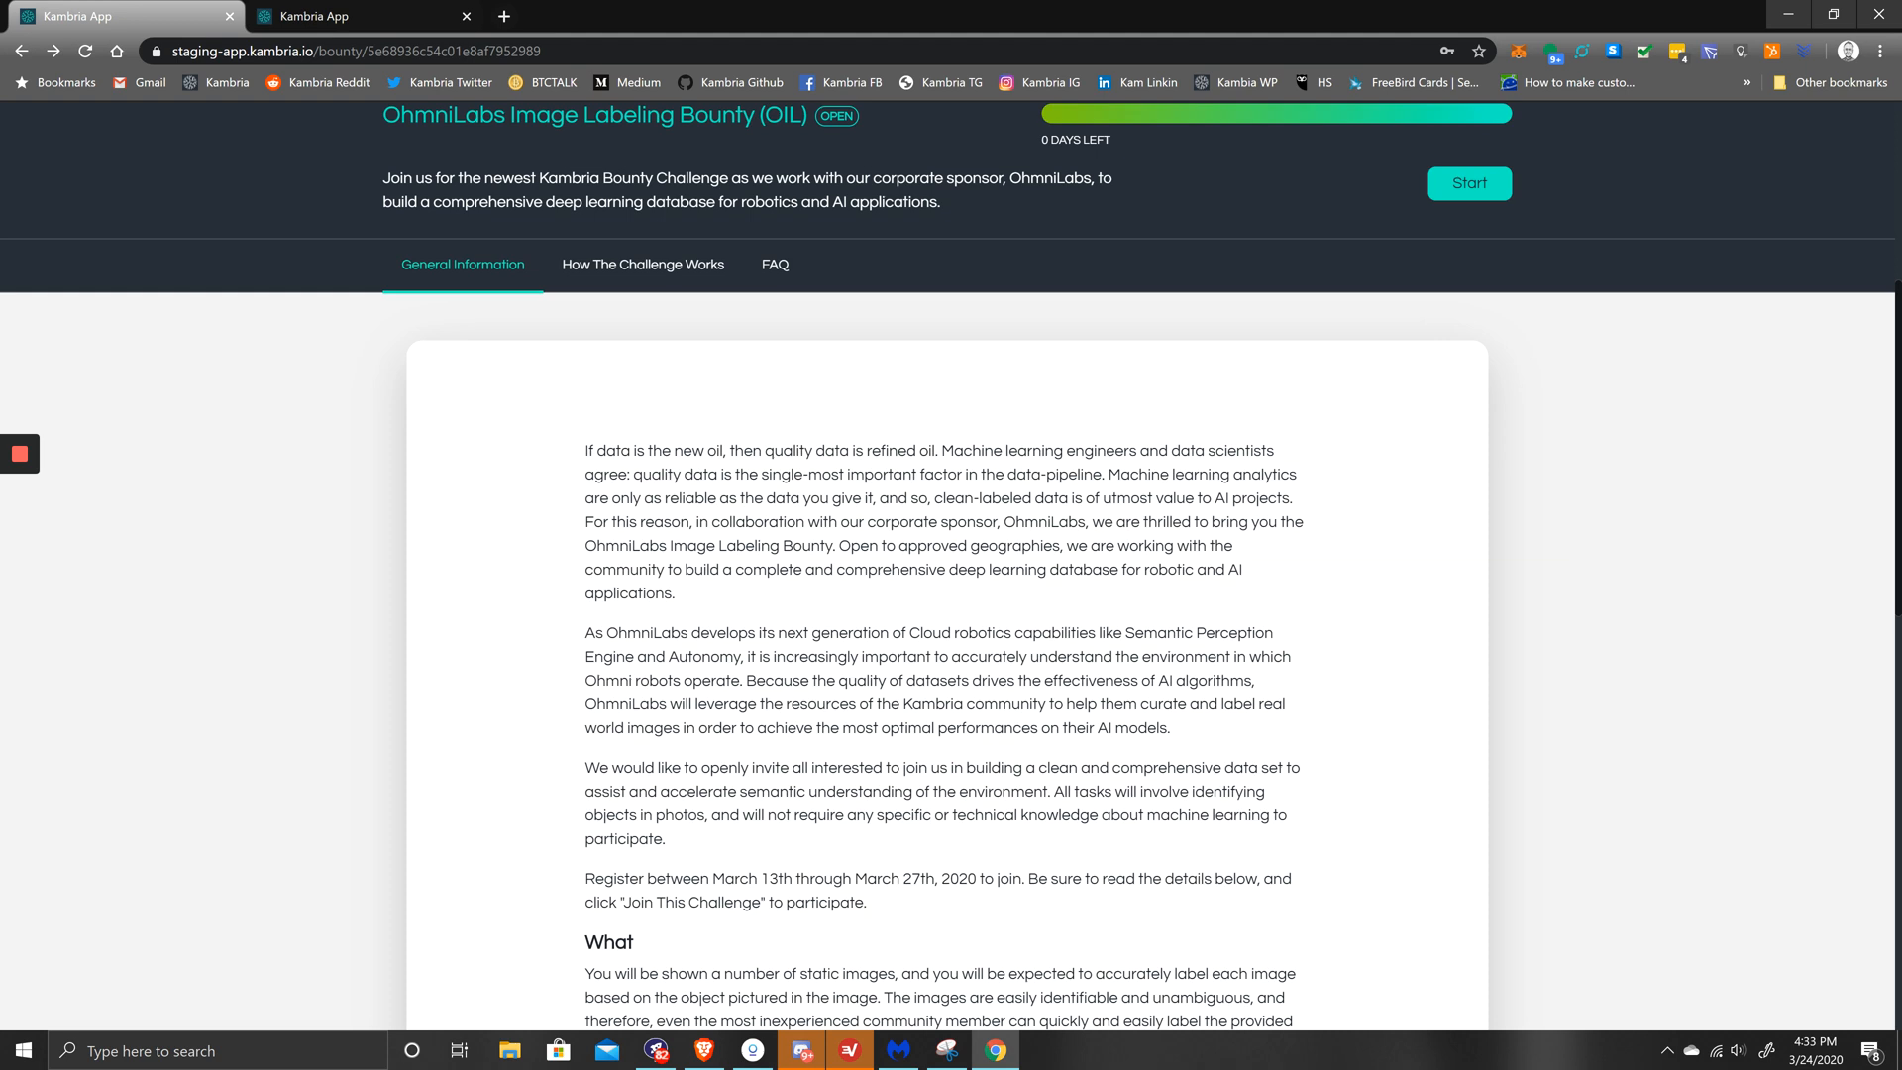
scroll(1096, 722, up, 1)
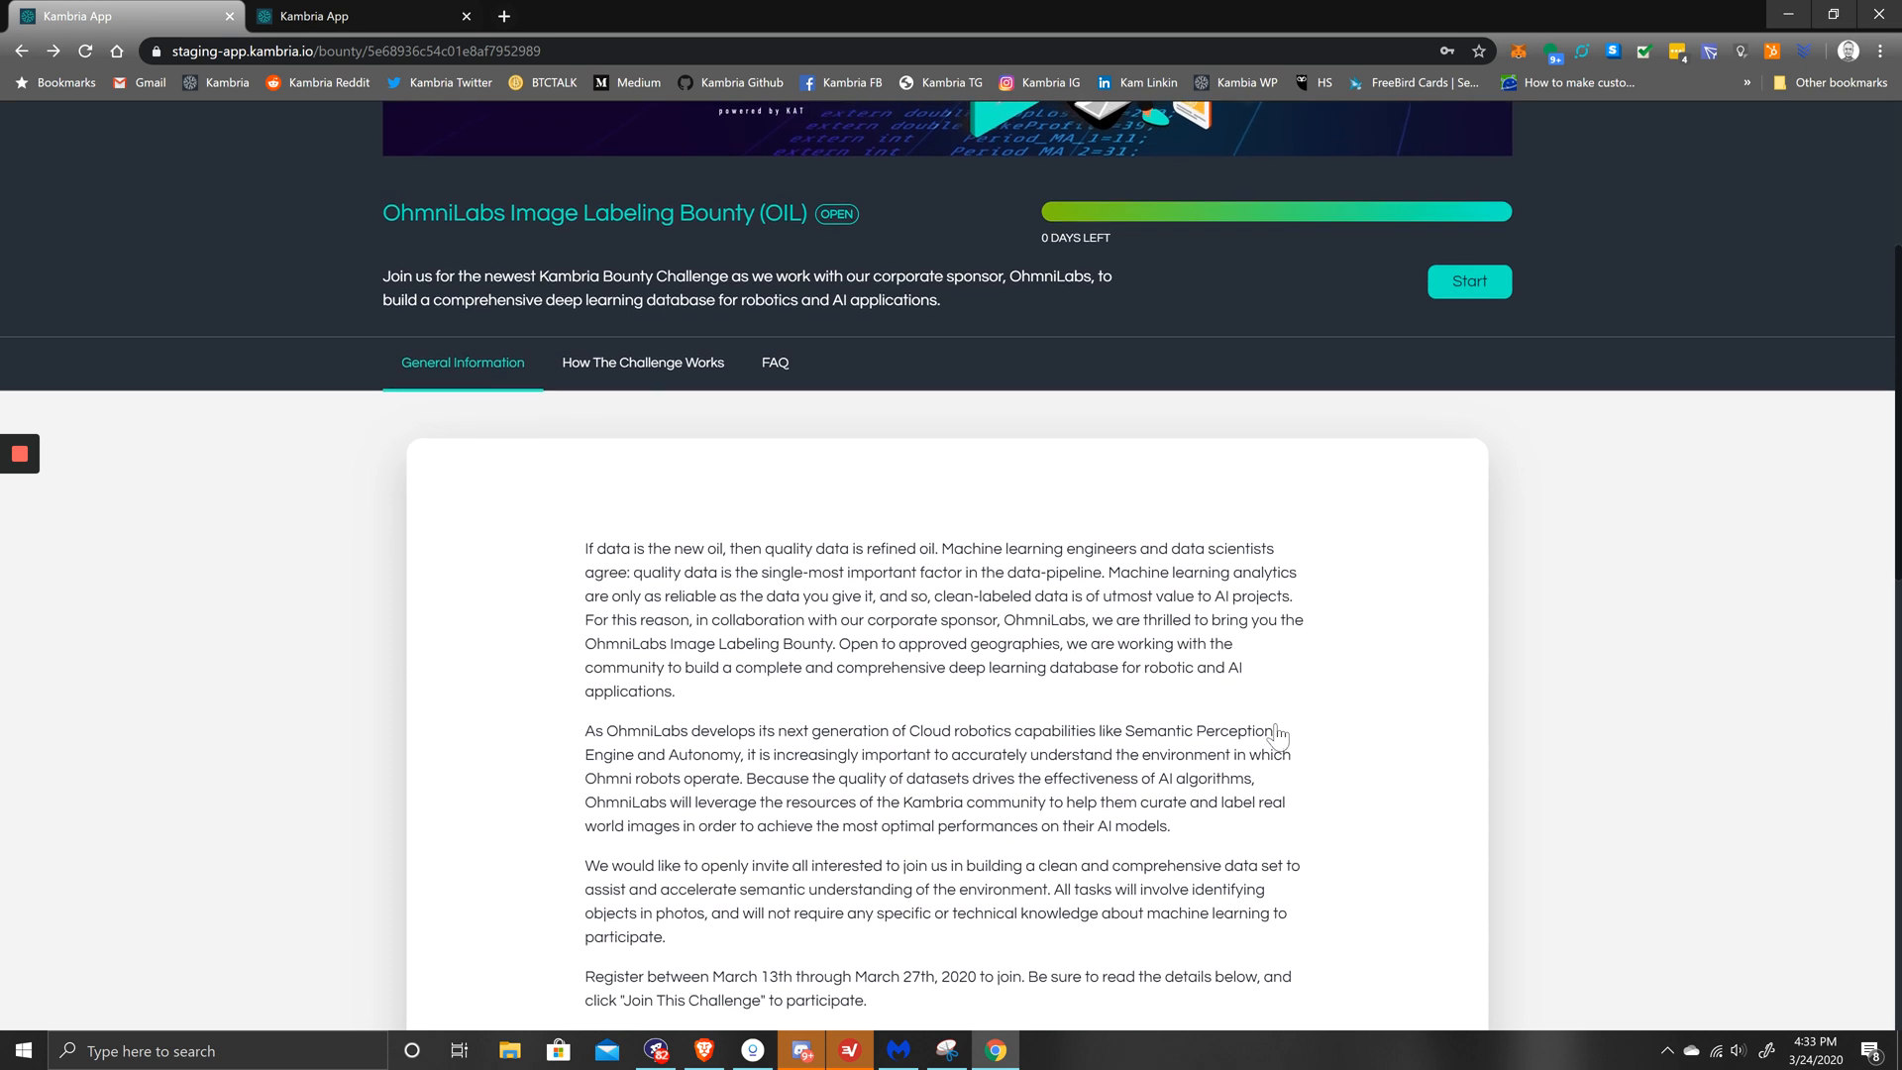
click(640, 364)
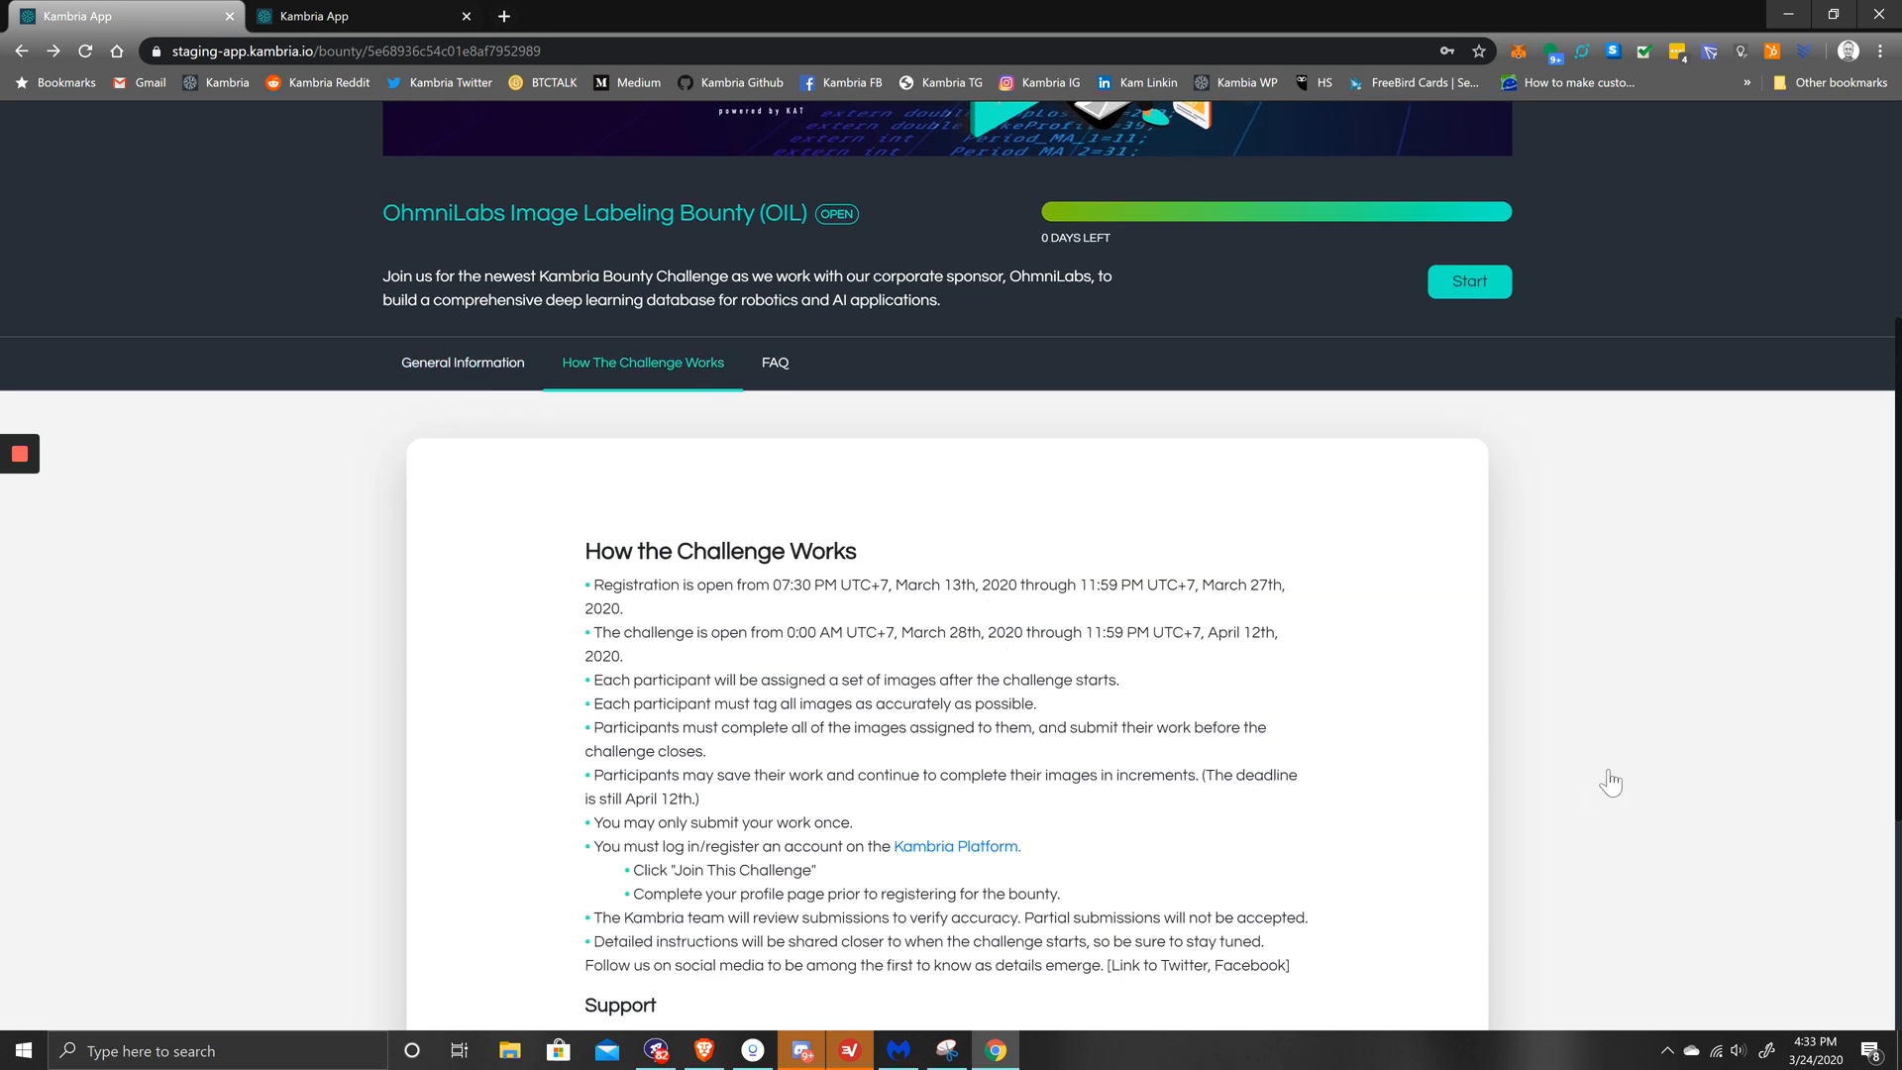
click(775, 363)
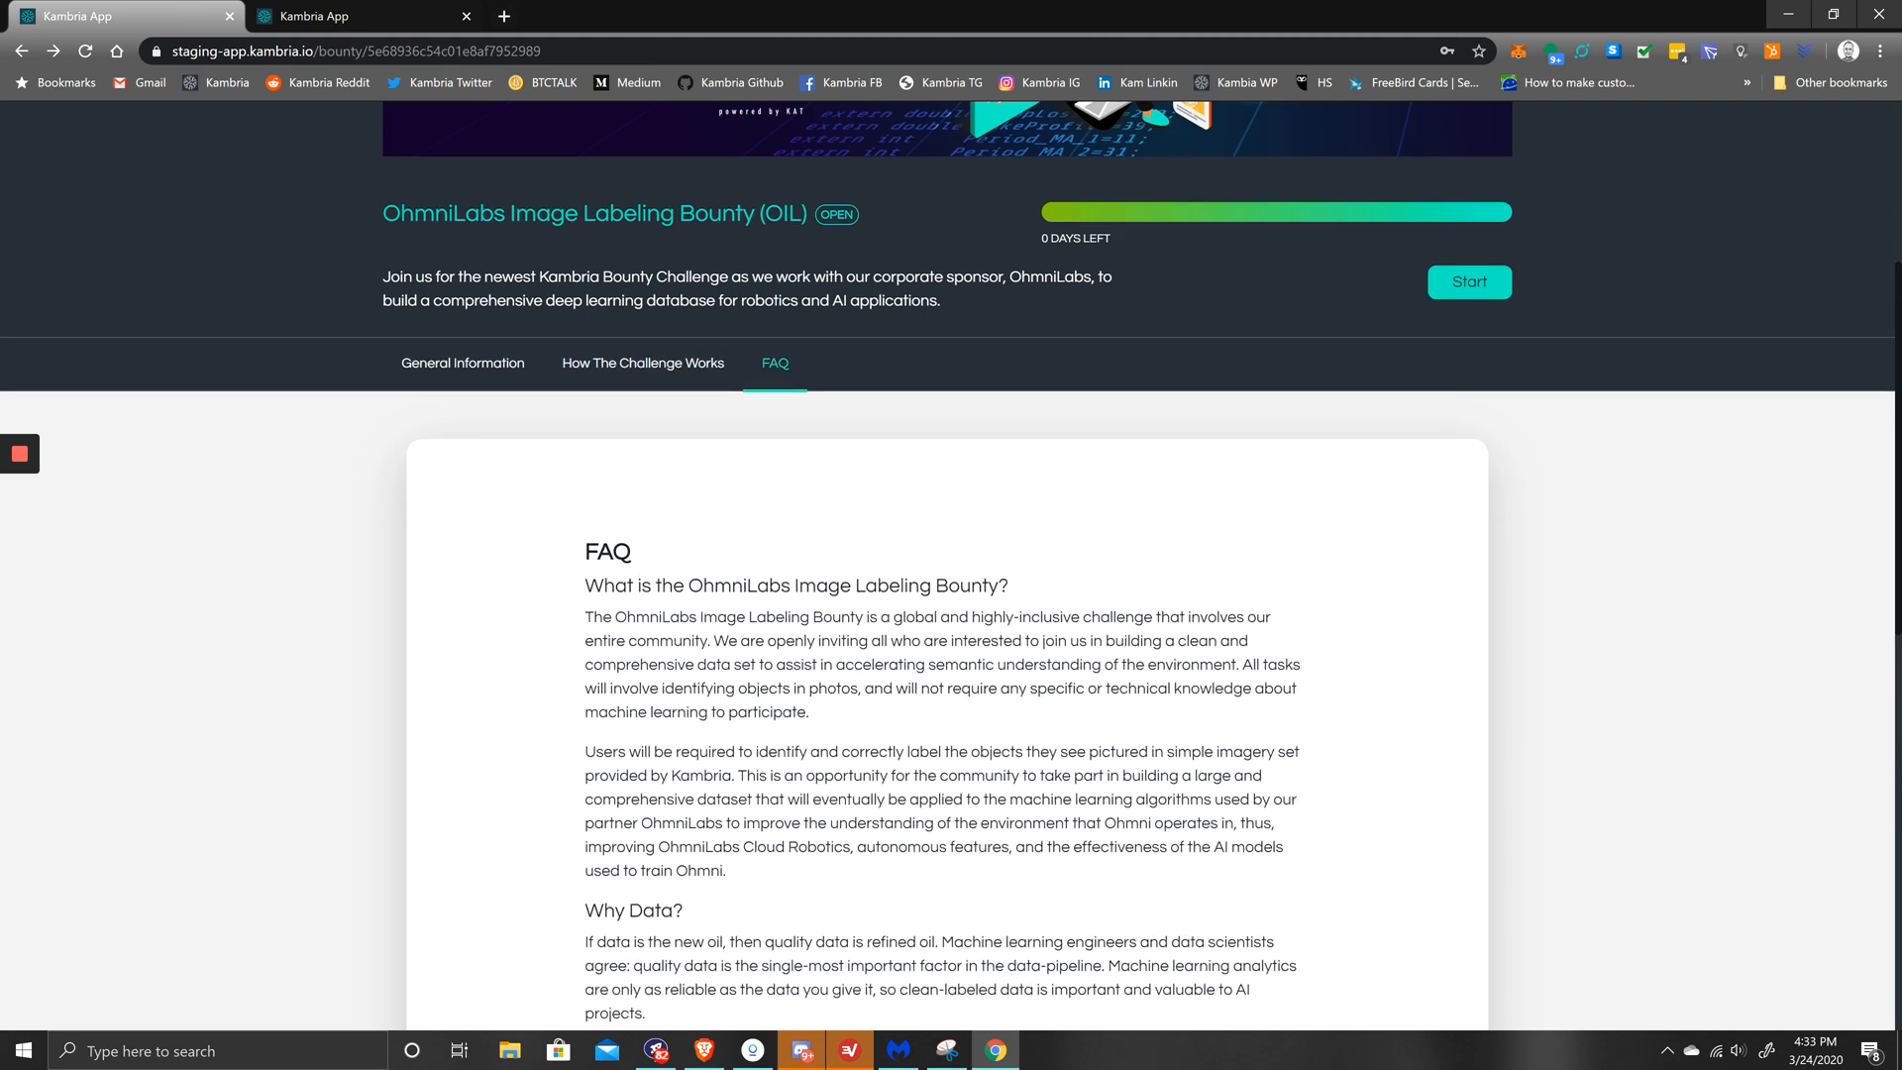
Step: Start the OhmniLabs Image Labeling Bounty and agree to its instructions to open the image tagging workspace
scroll(952, 564, up, 2)
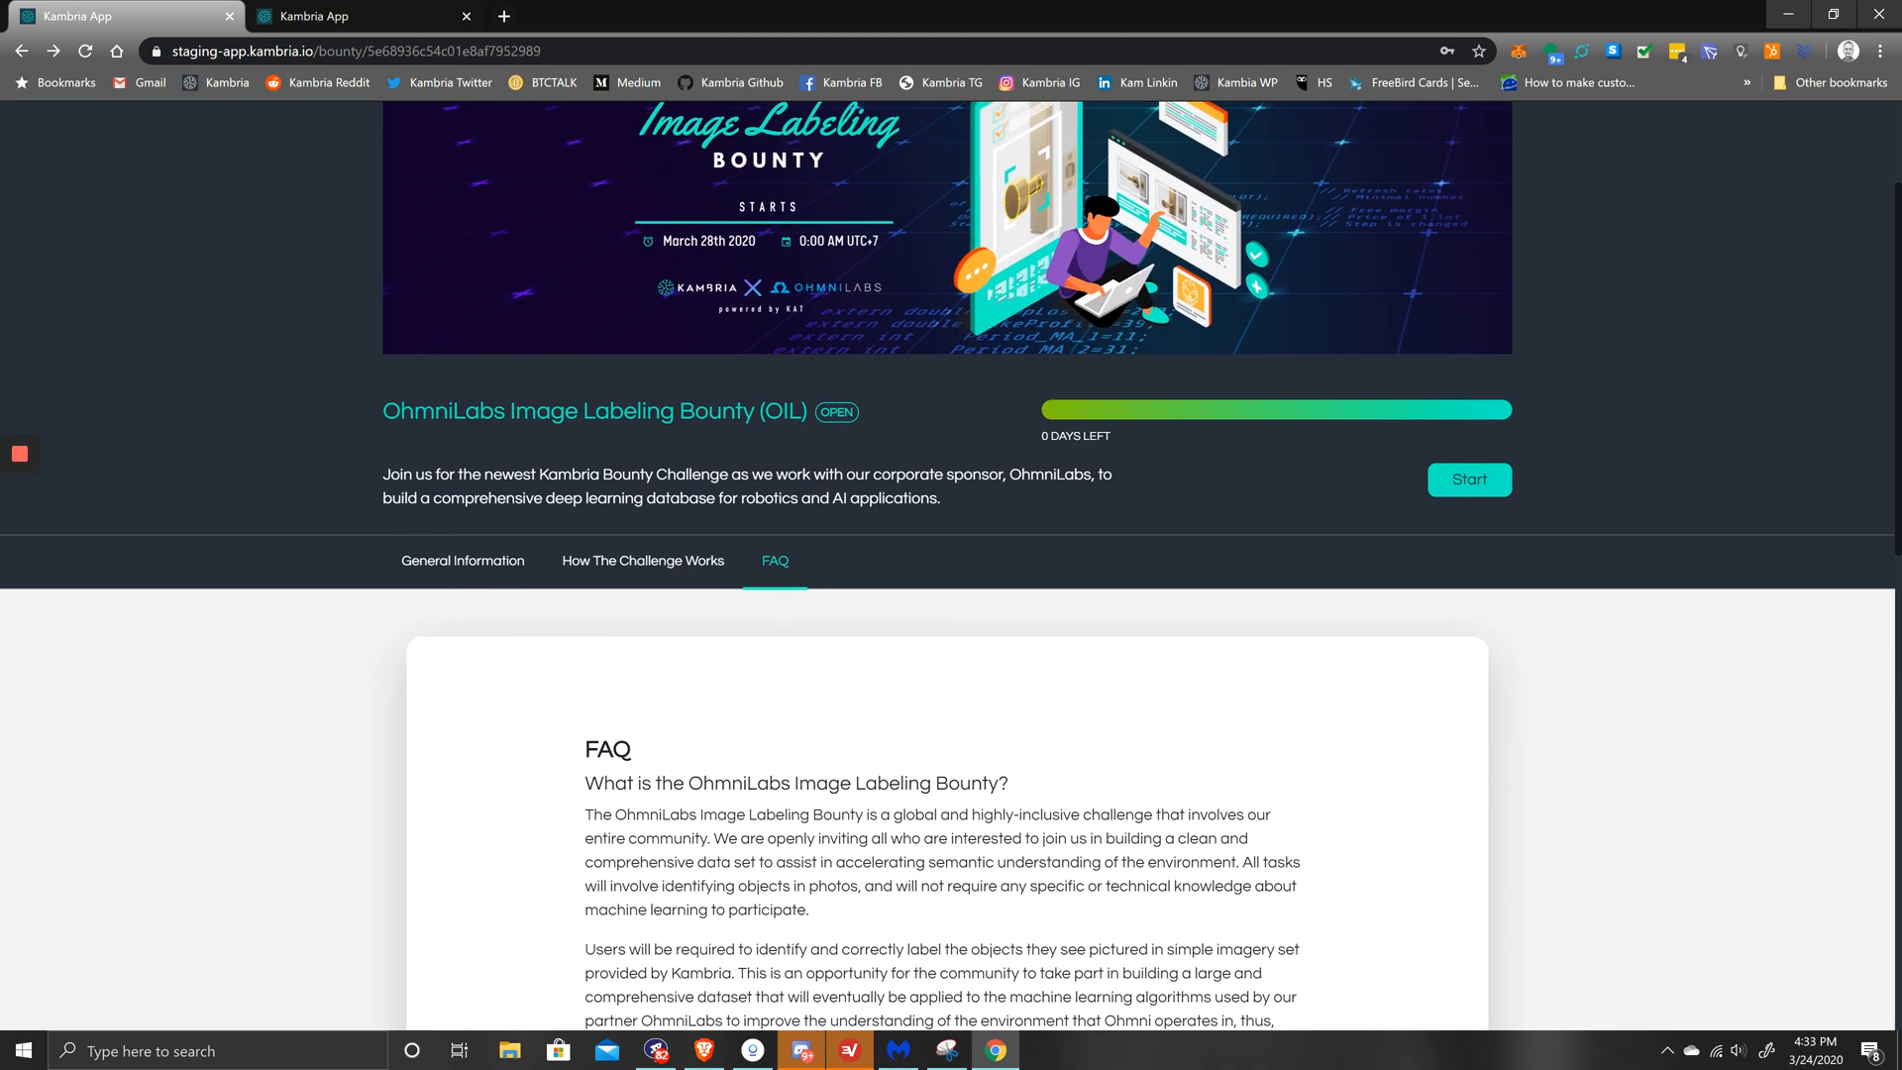
click(1469, 479)
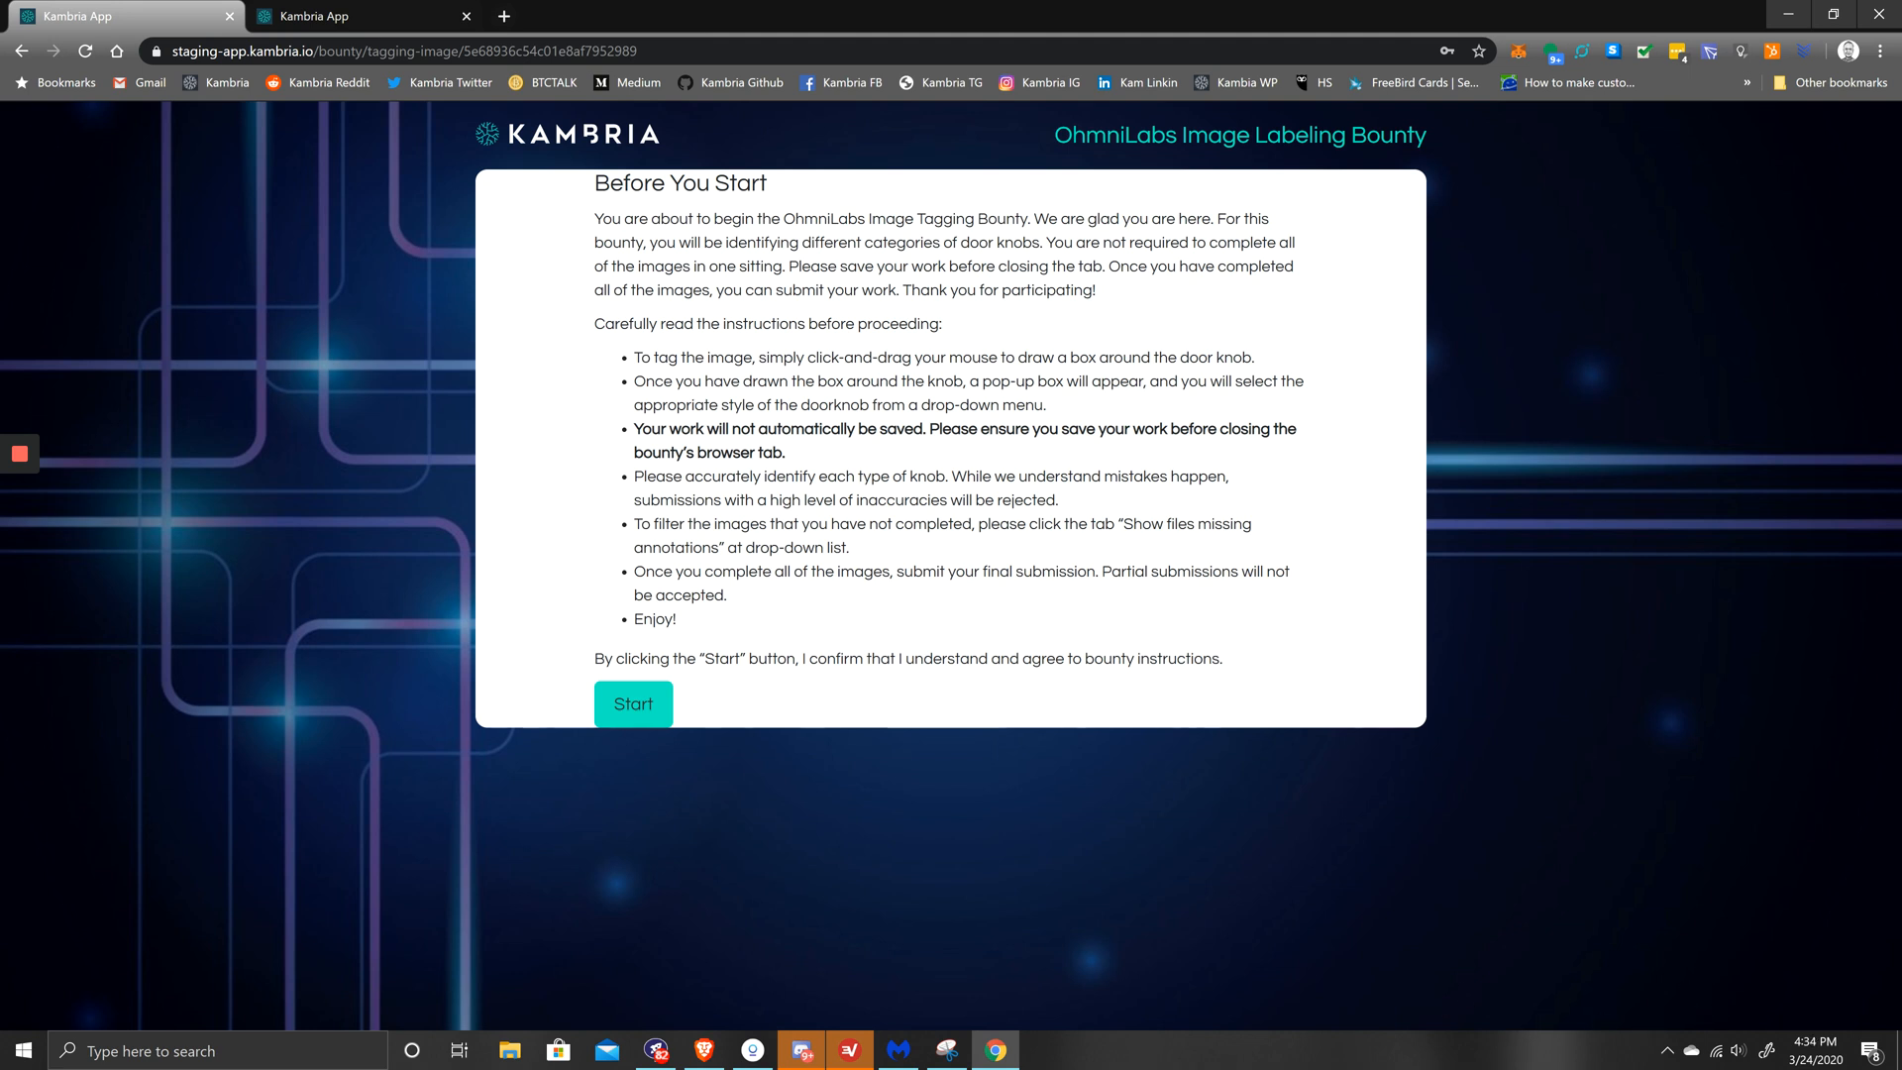
key(Return)
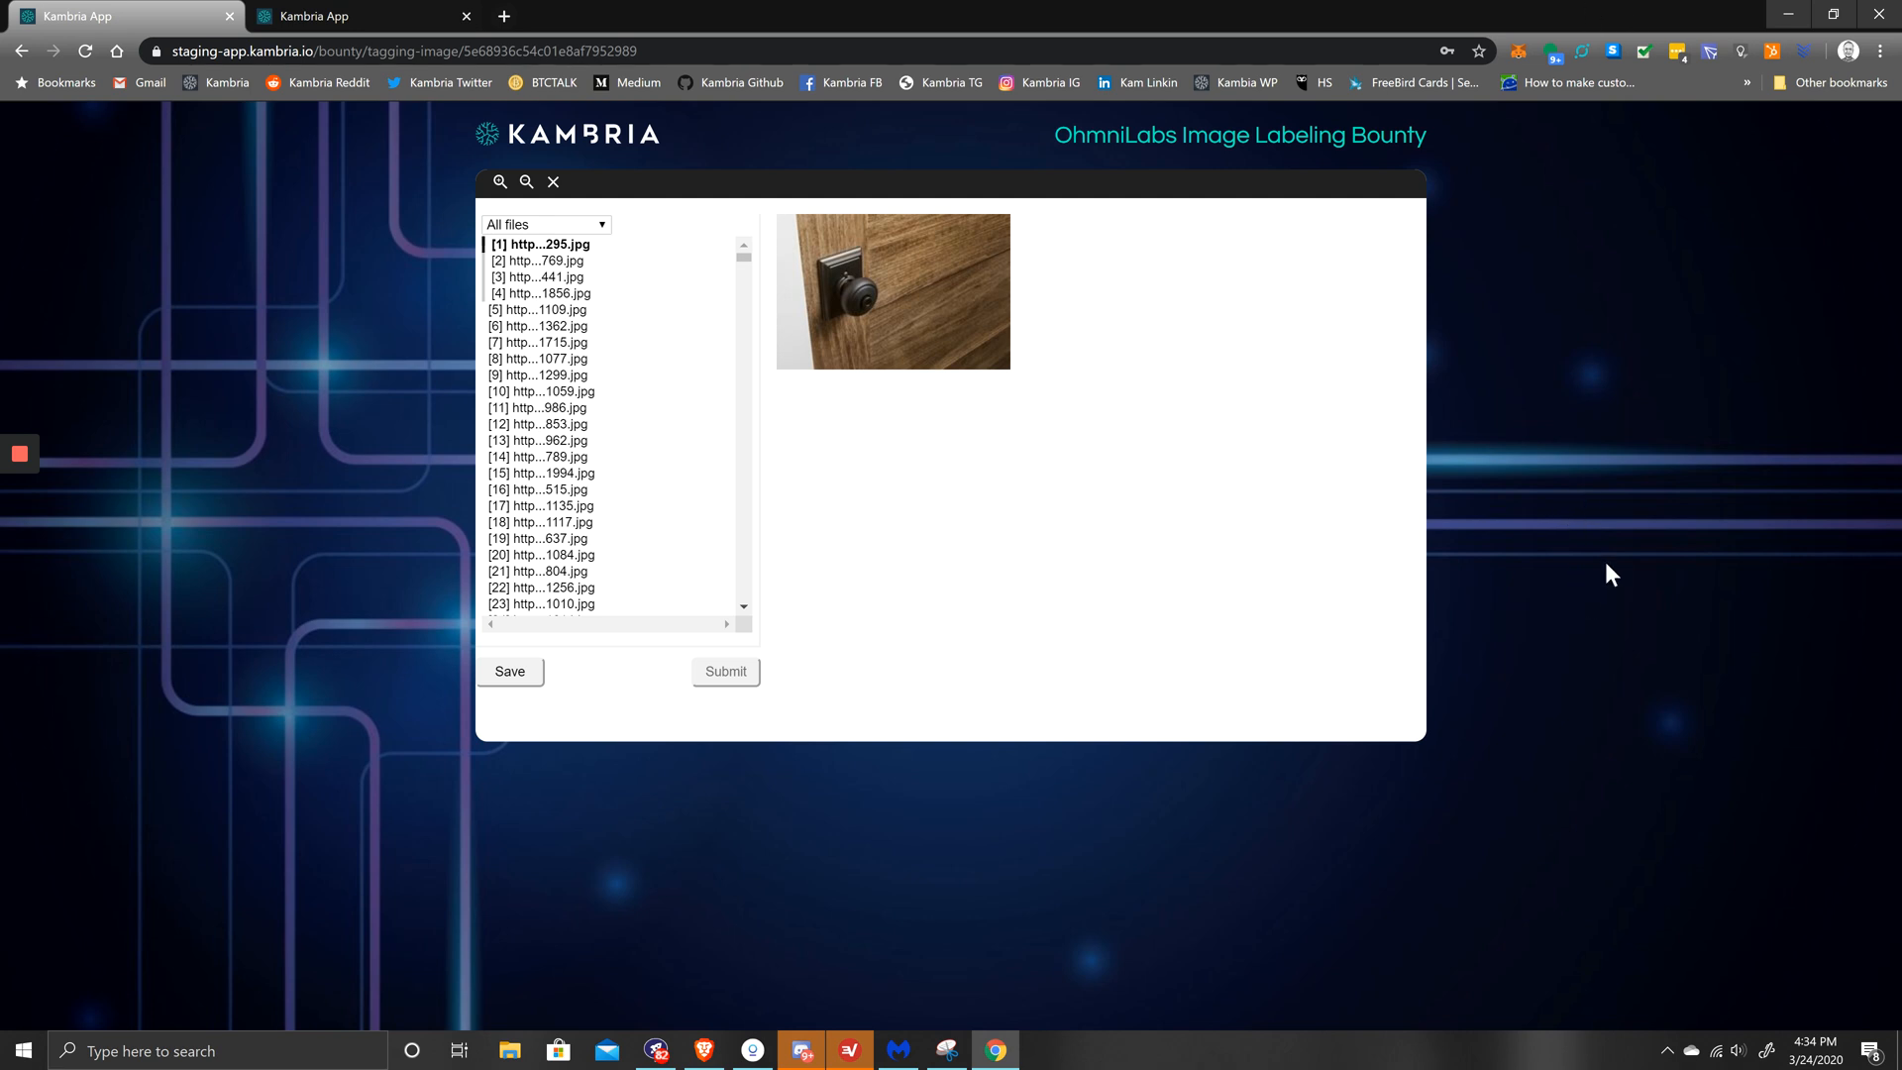
Step: Draw a box around the door knob in the first image, check the available types and choose knob
drag(816, 258, 884, 328)
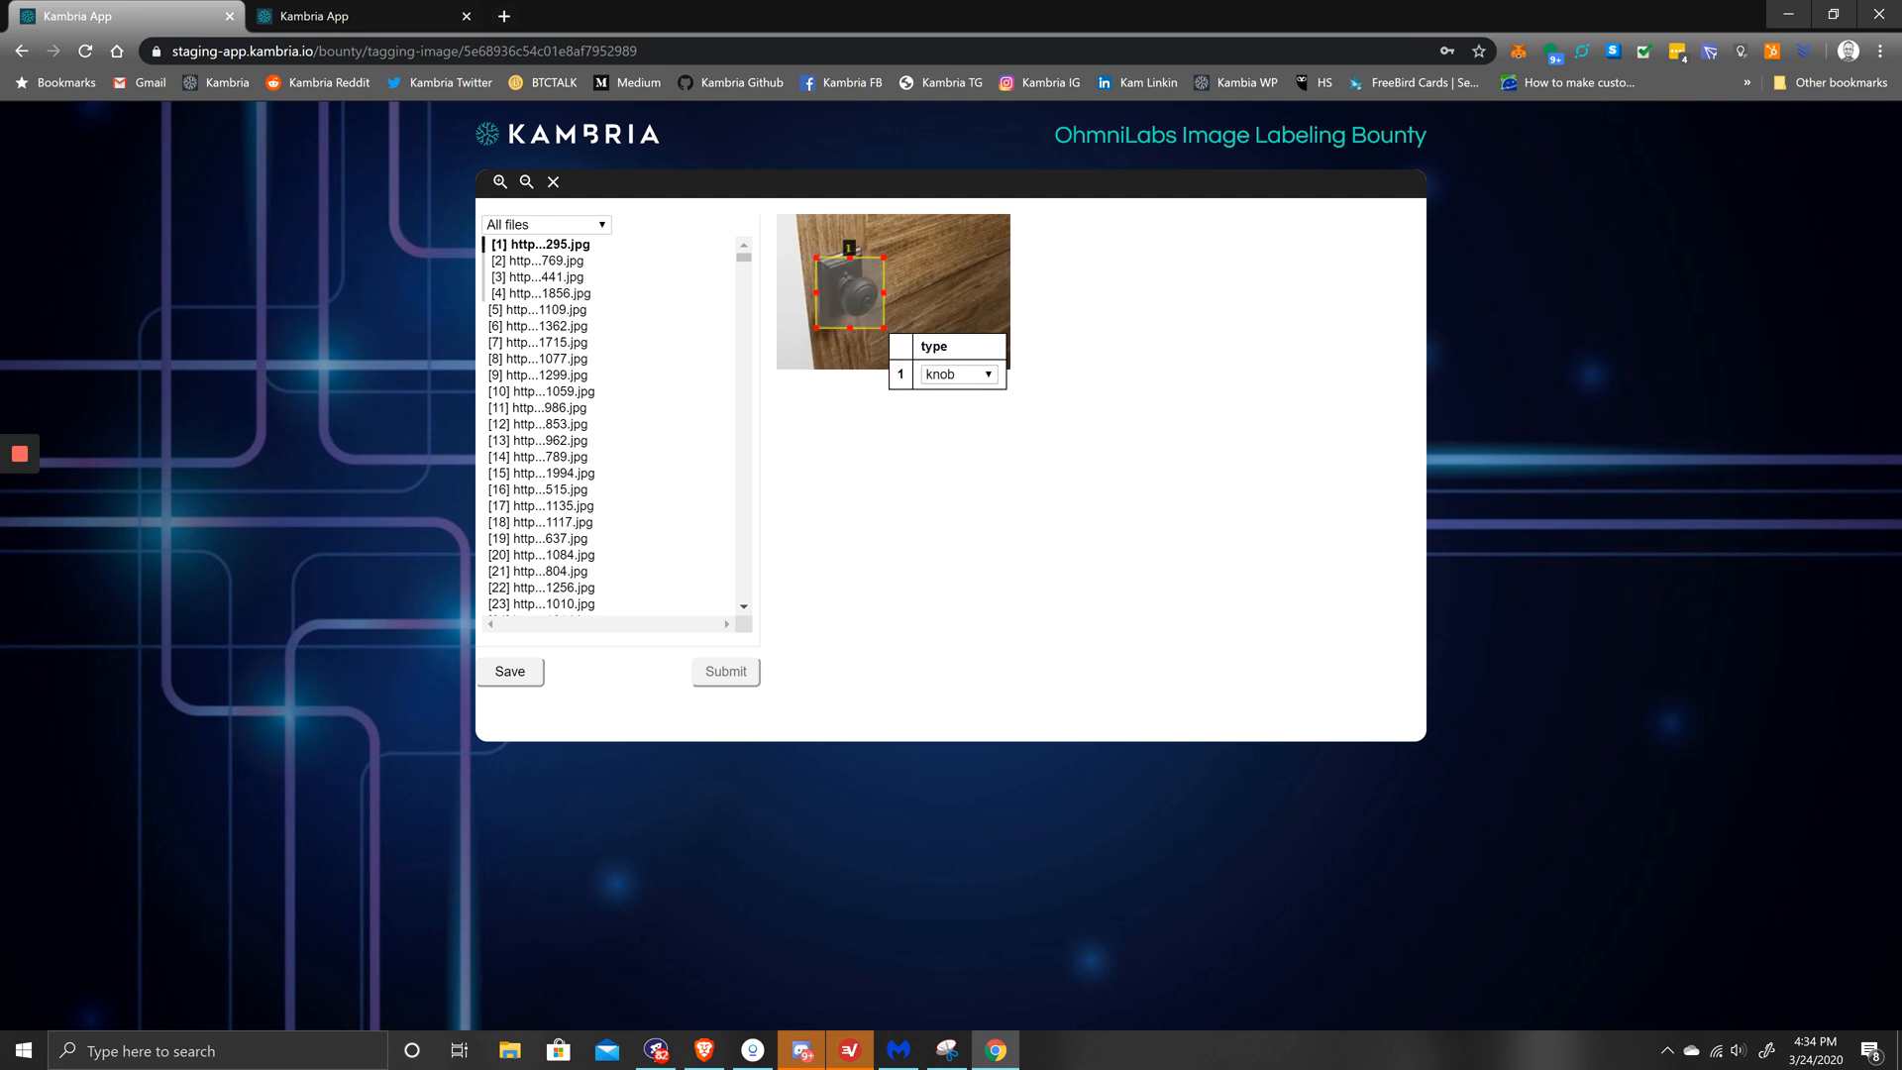
click(974, 374)
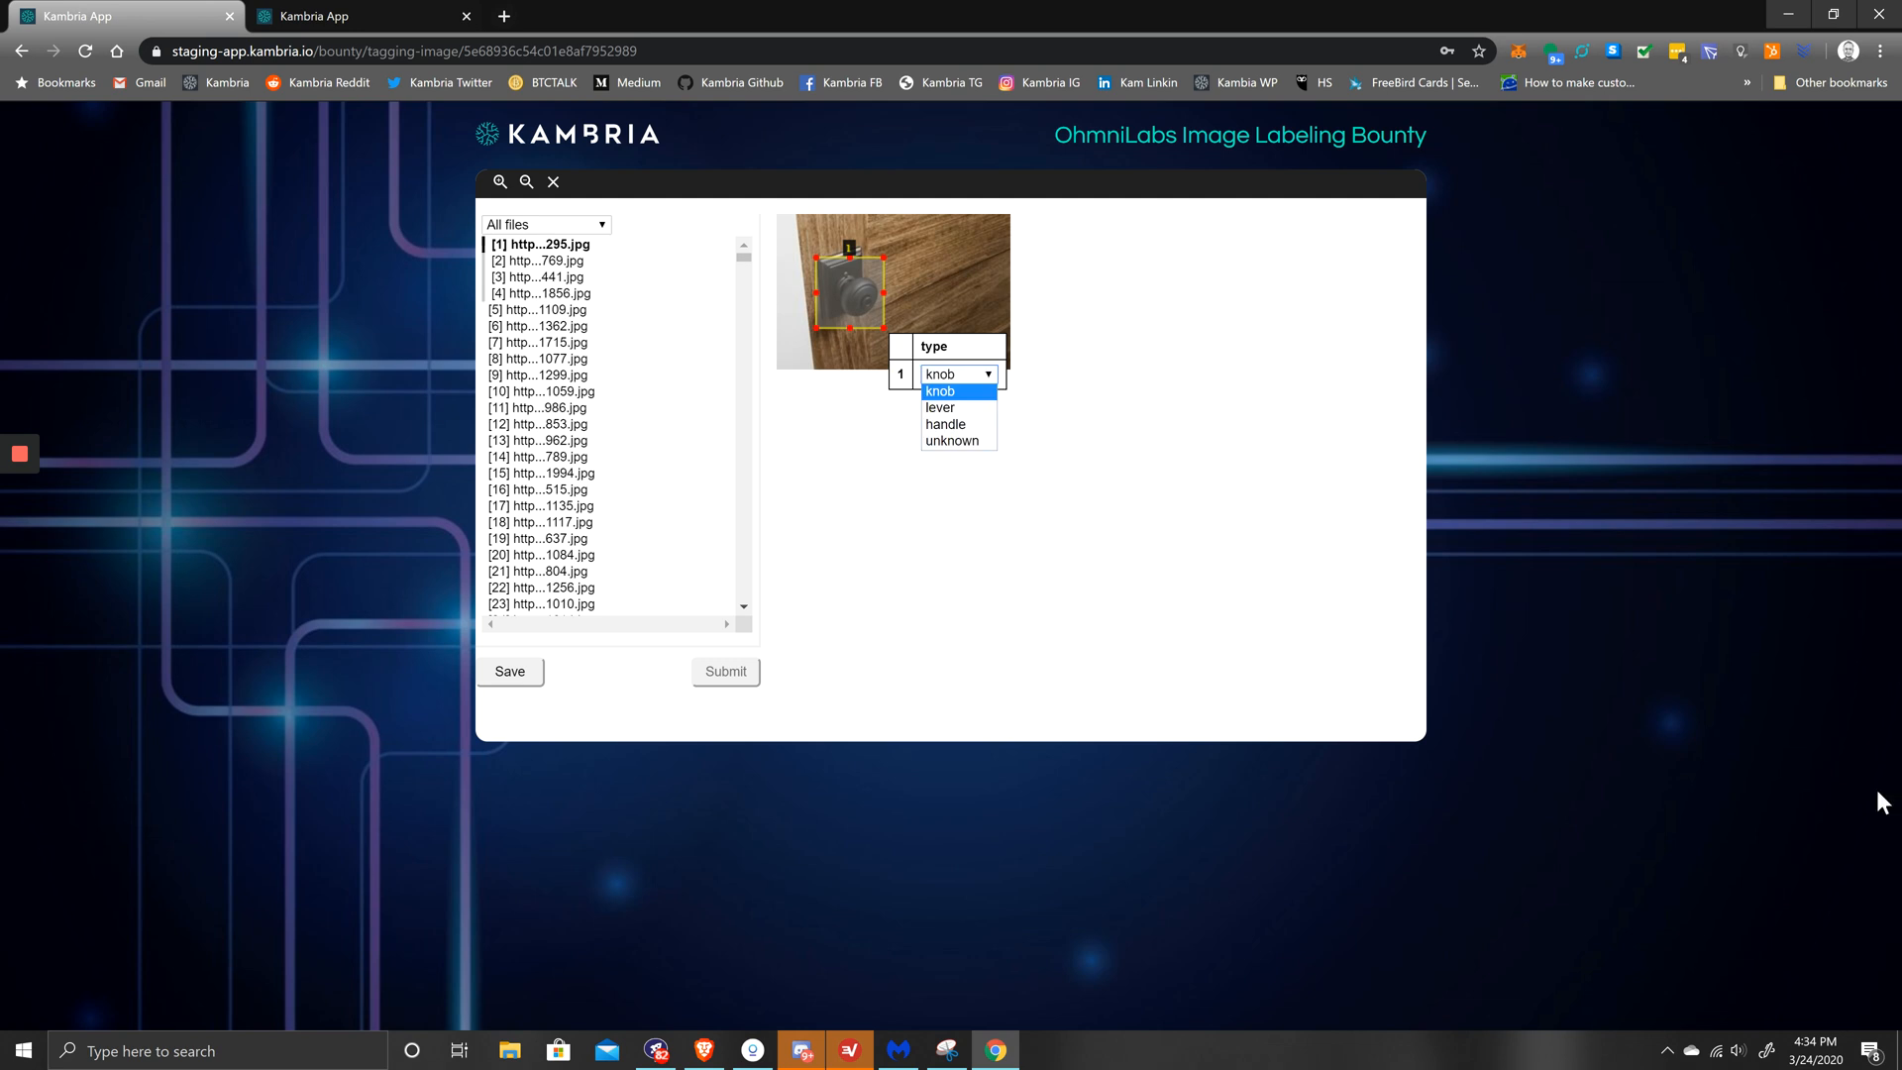
key(Down)
key(Down)
key(Down)
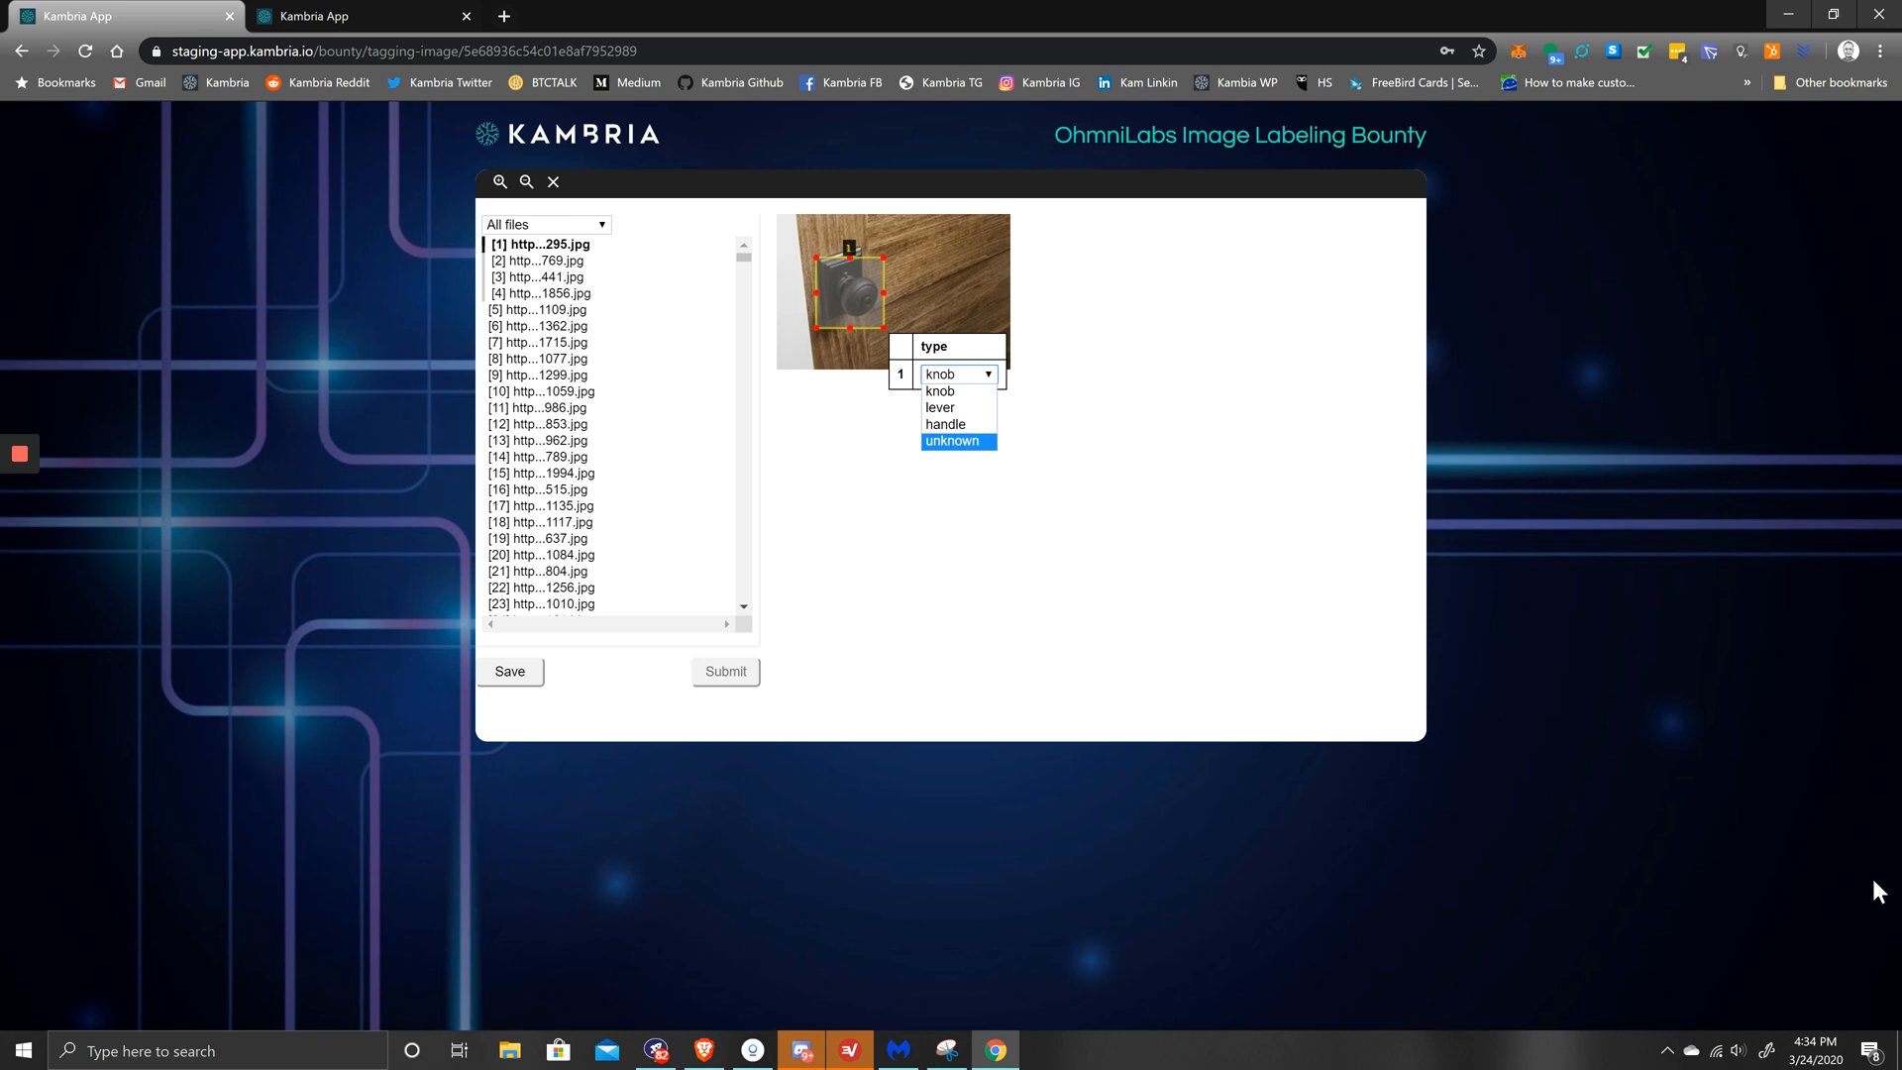
key(Up)
key(Up)
key(Up)
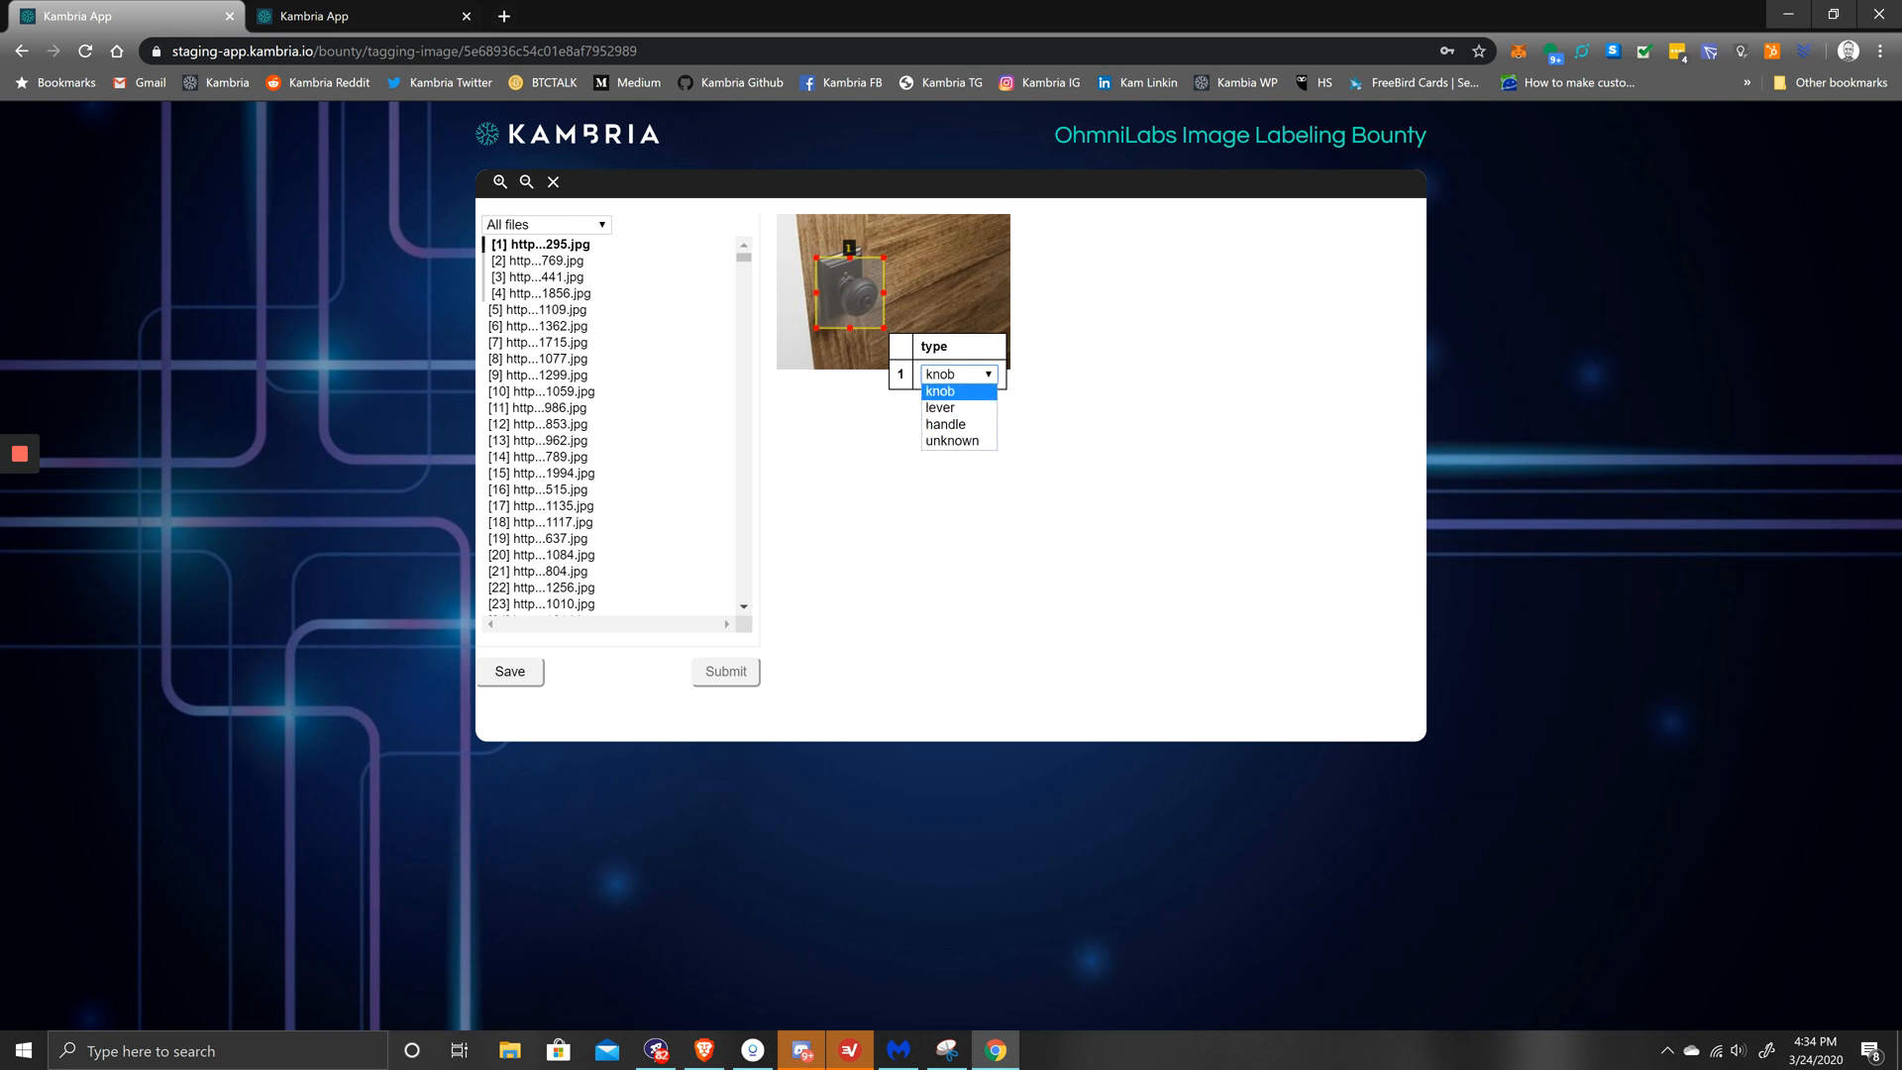
key(Return)
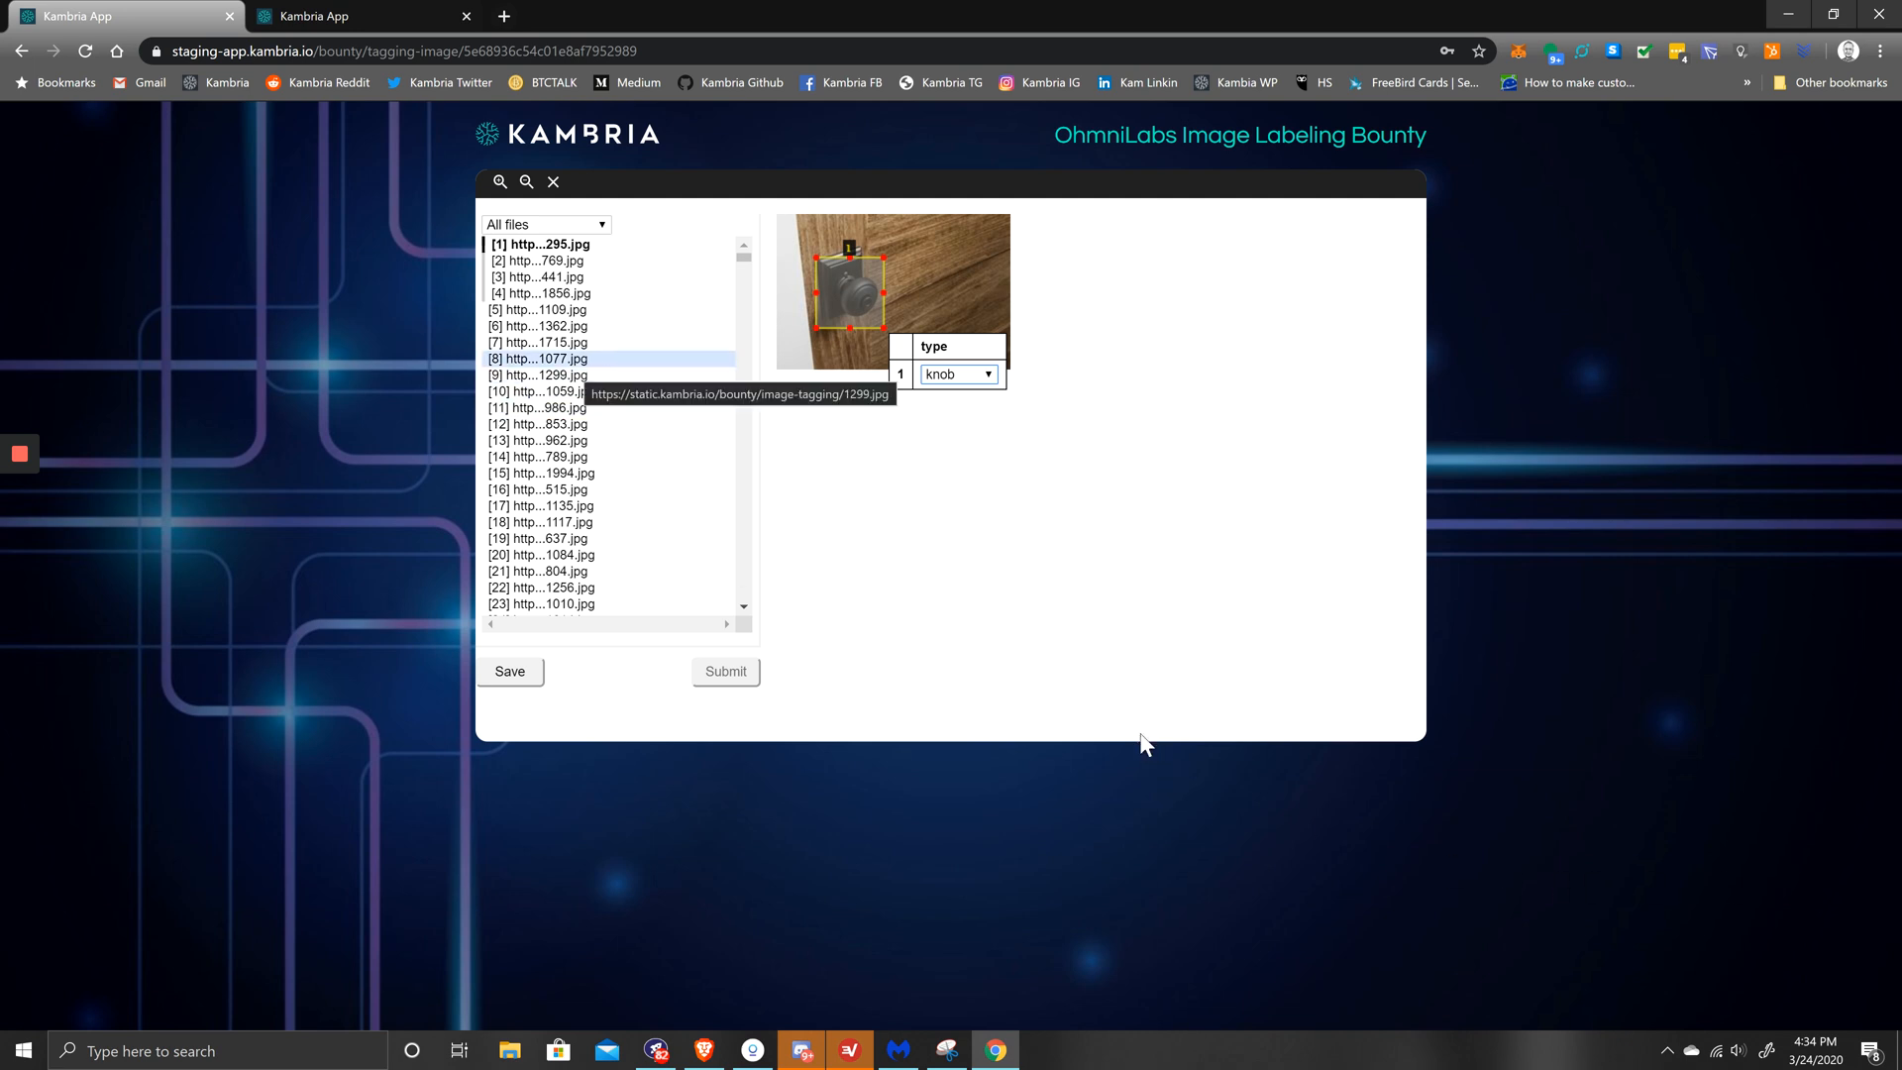
Step: Draw boxes around the door knobs in the second and third images, keeping the type knob
click(579, 263)
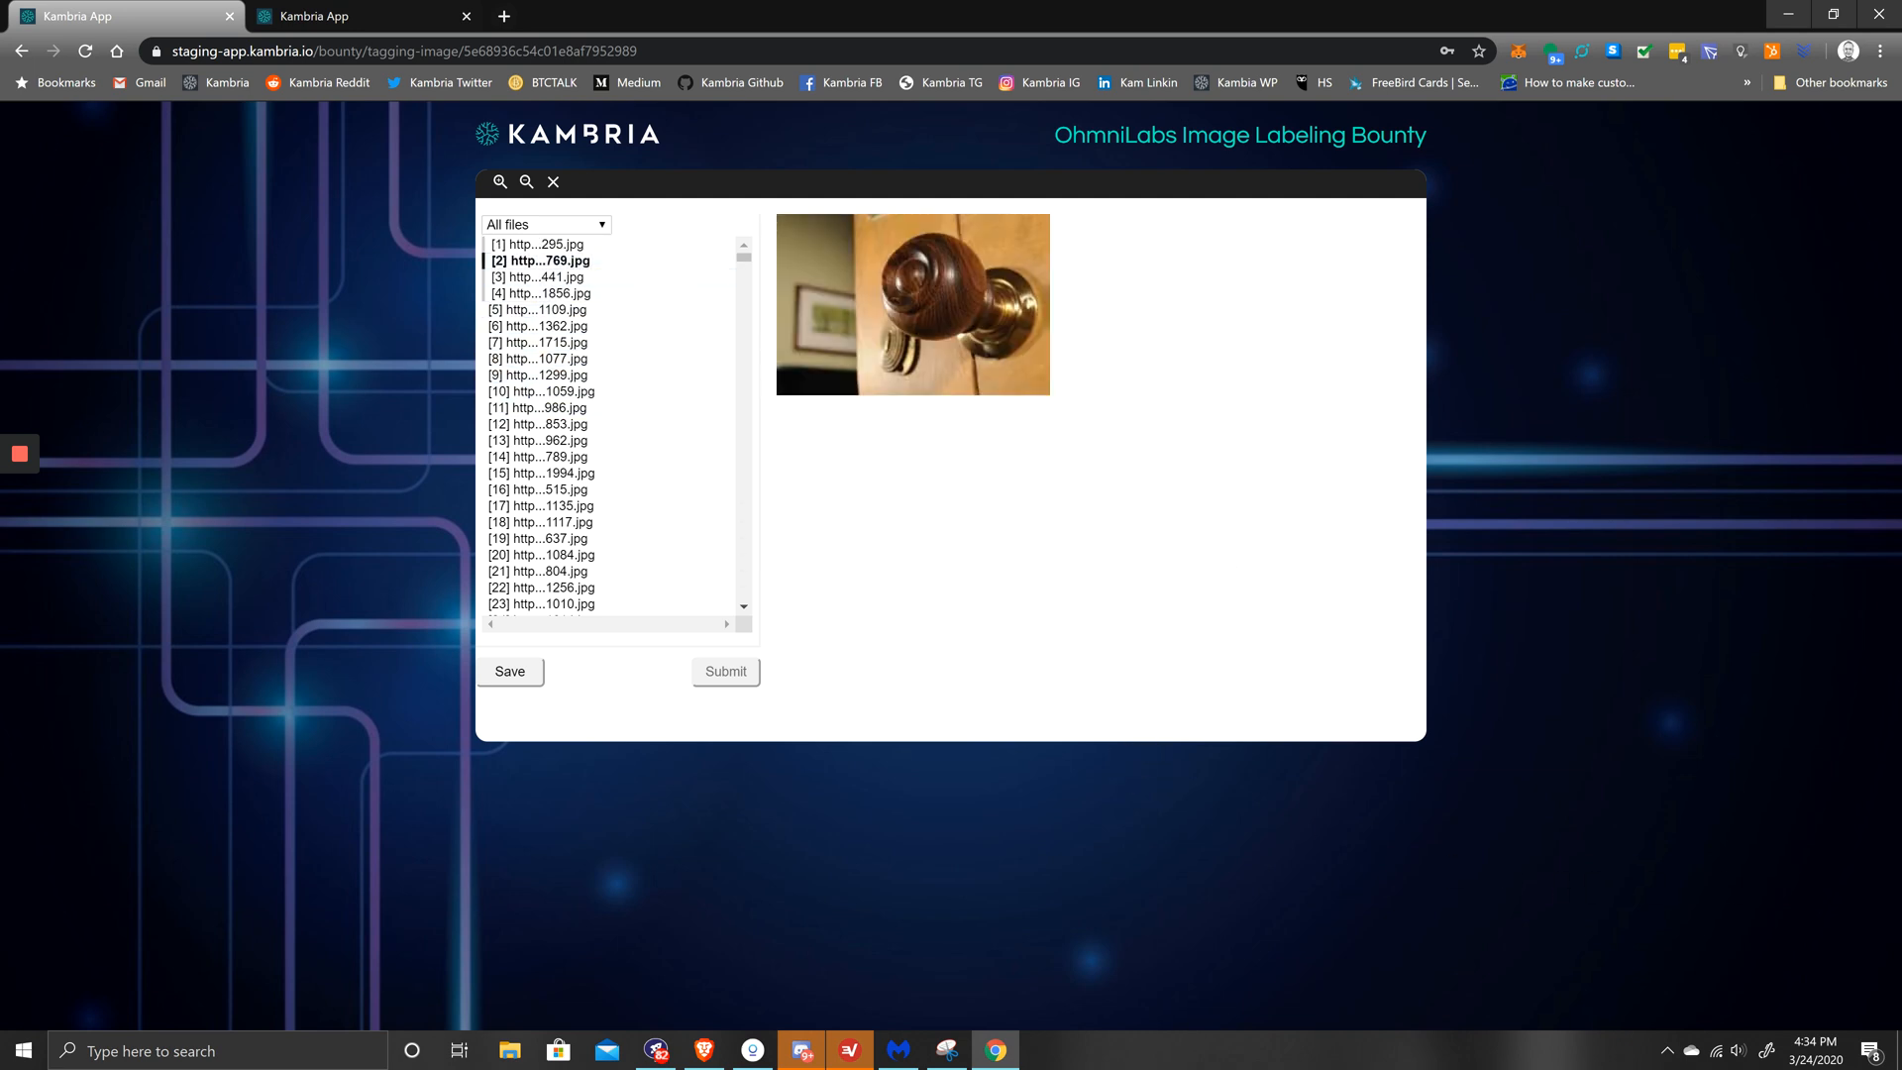
drag(878, 222, 1010, 370)
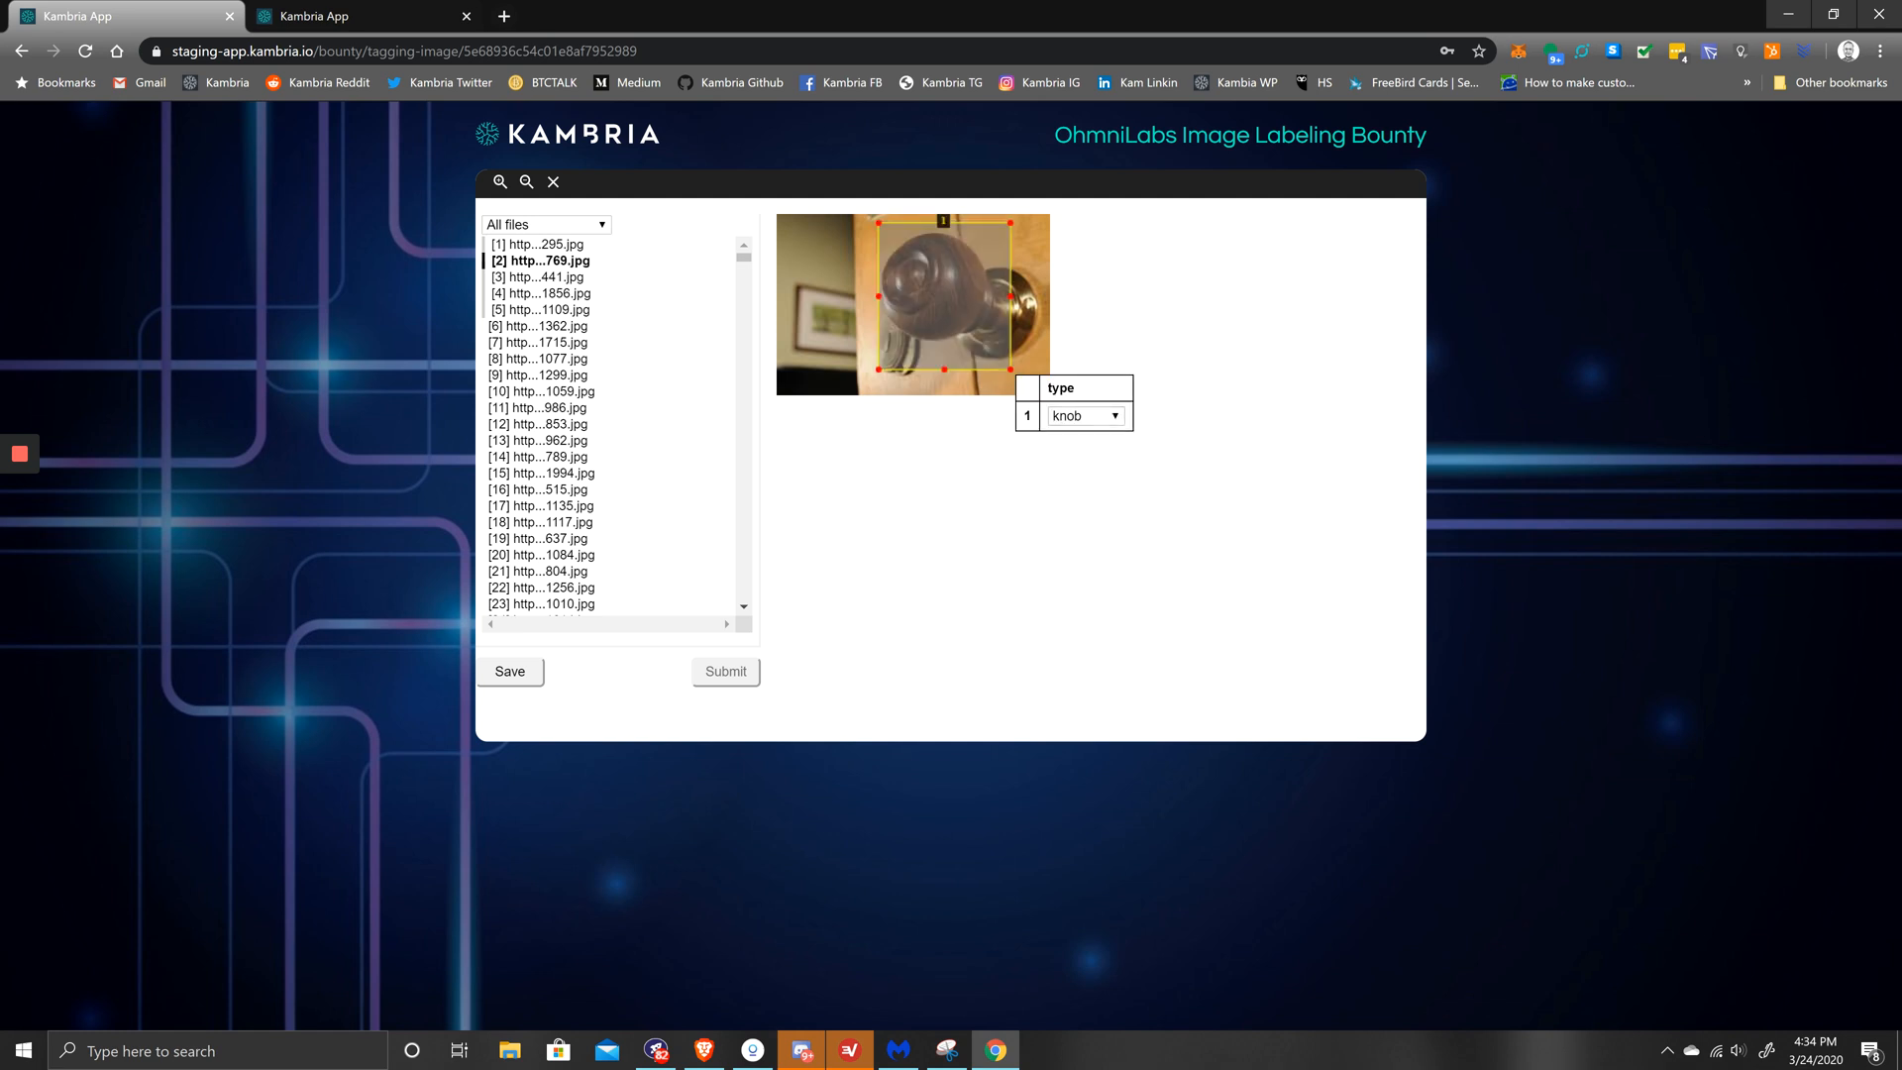
key(Down)
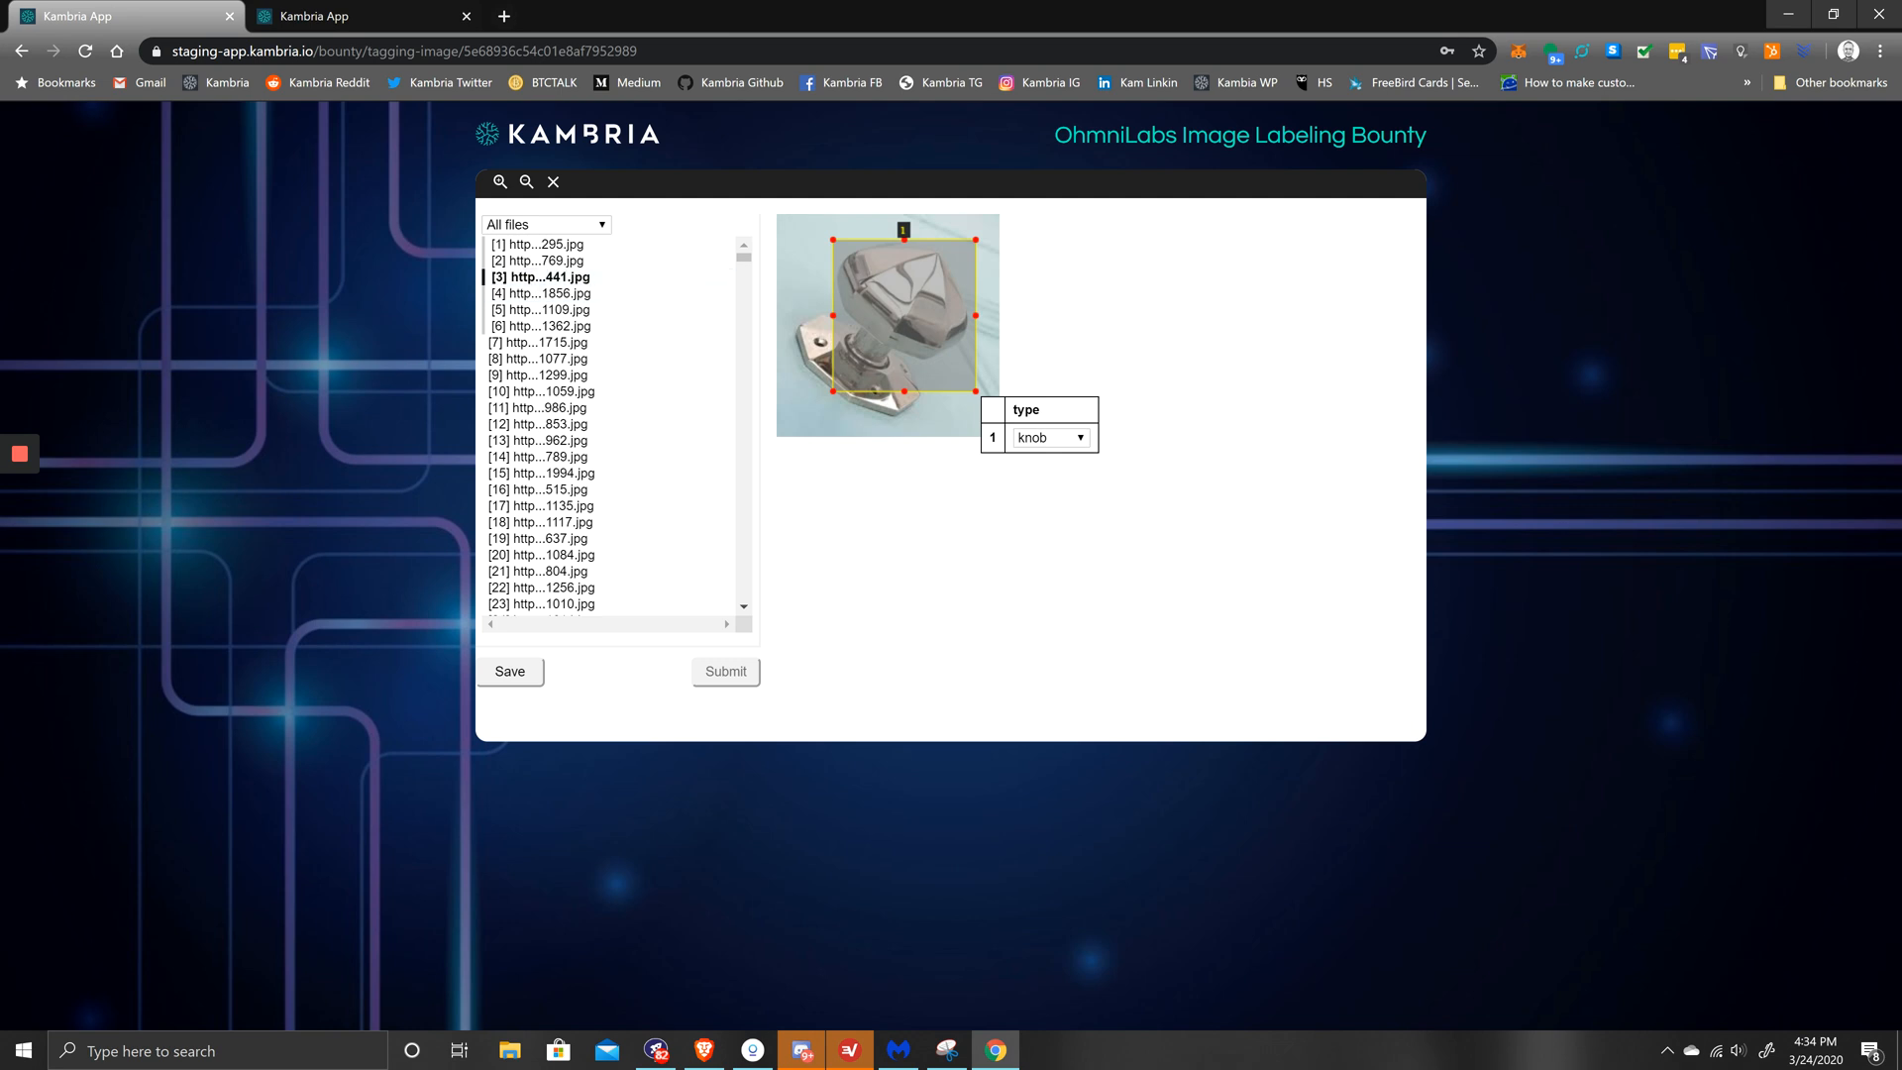
Step: Draw a box around the rusty ring pull in the fourth image and set its type to handle
key(Down)
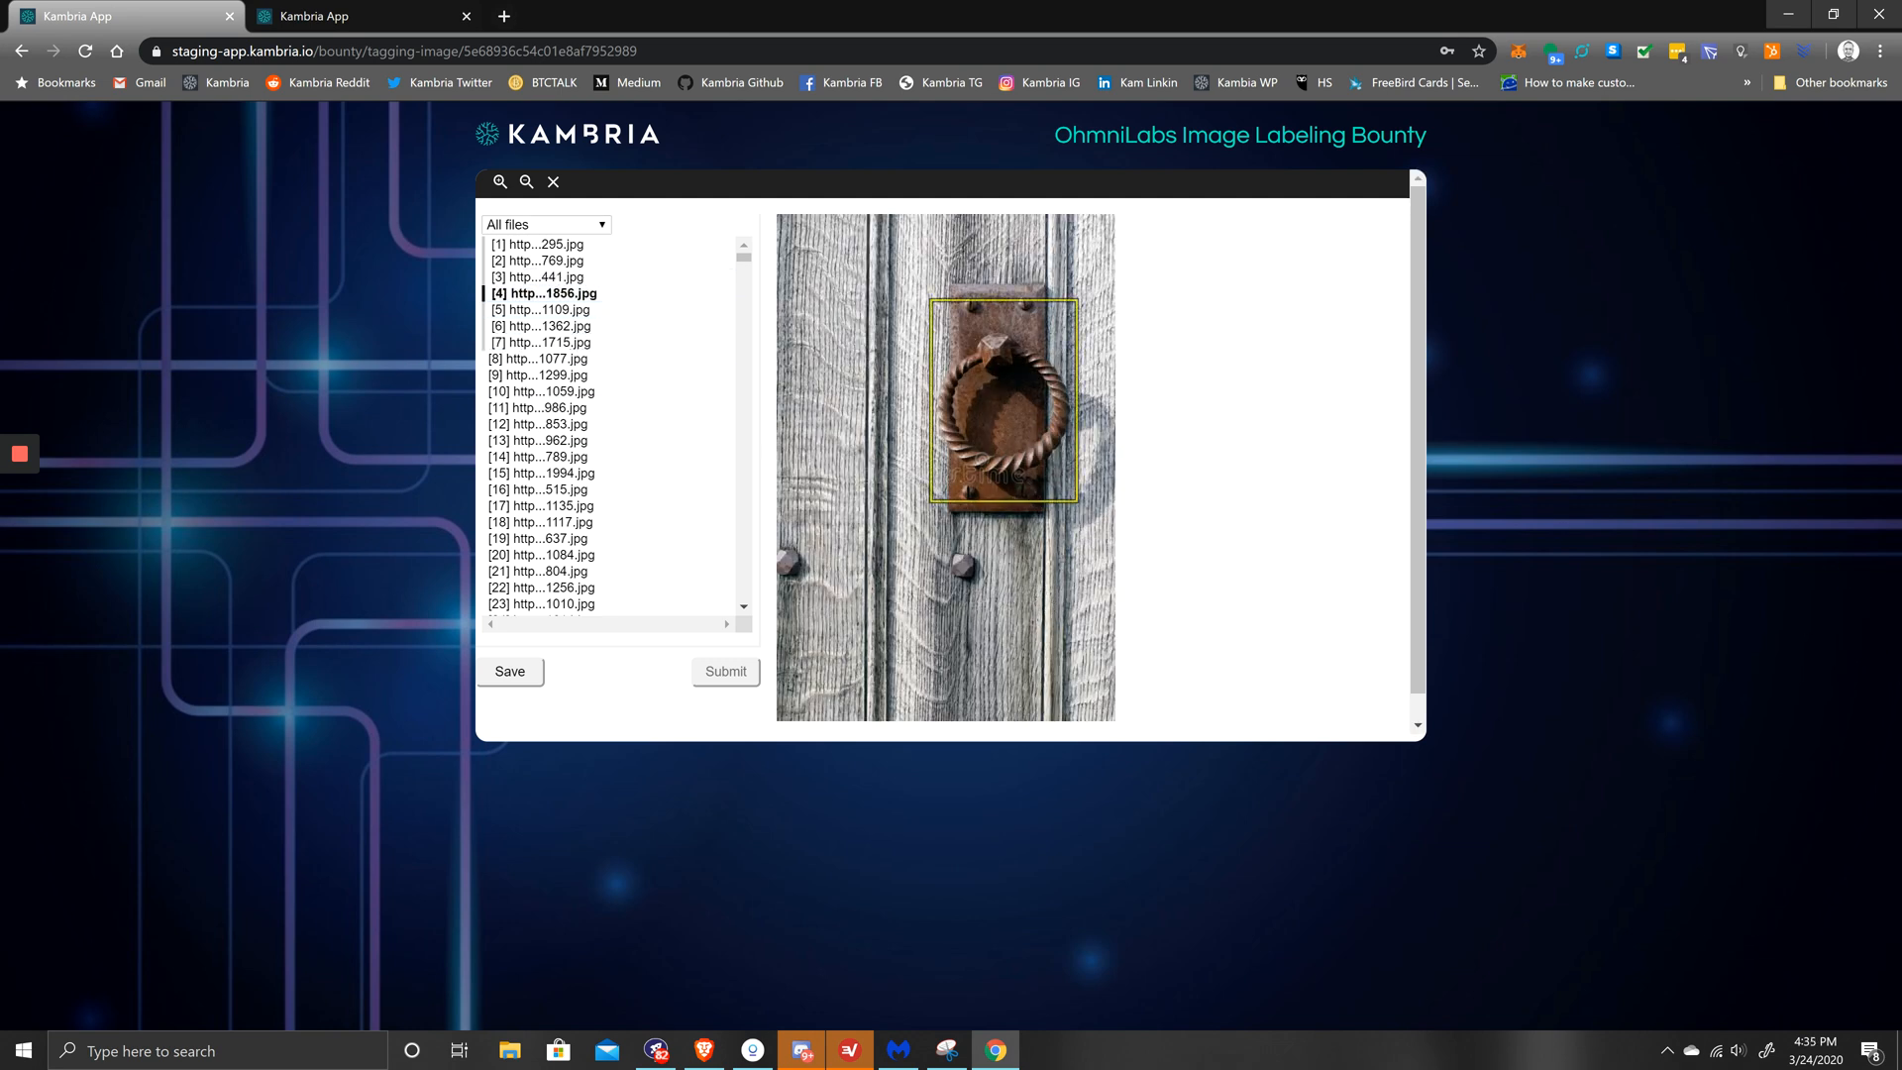
drag(1077, 501, 1077, 501)
click(1153, 548)
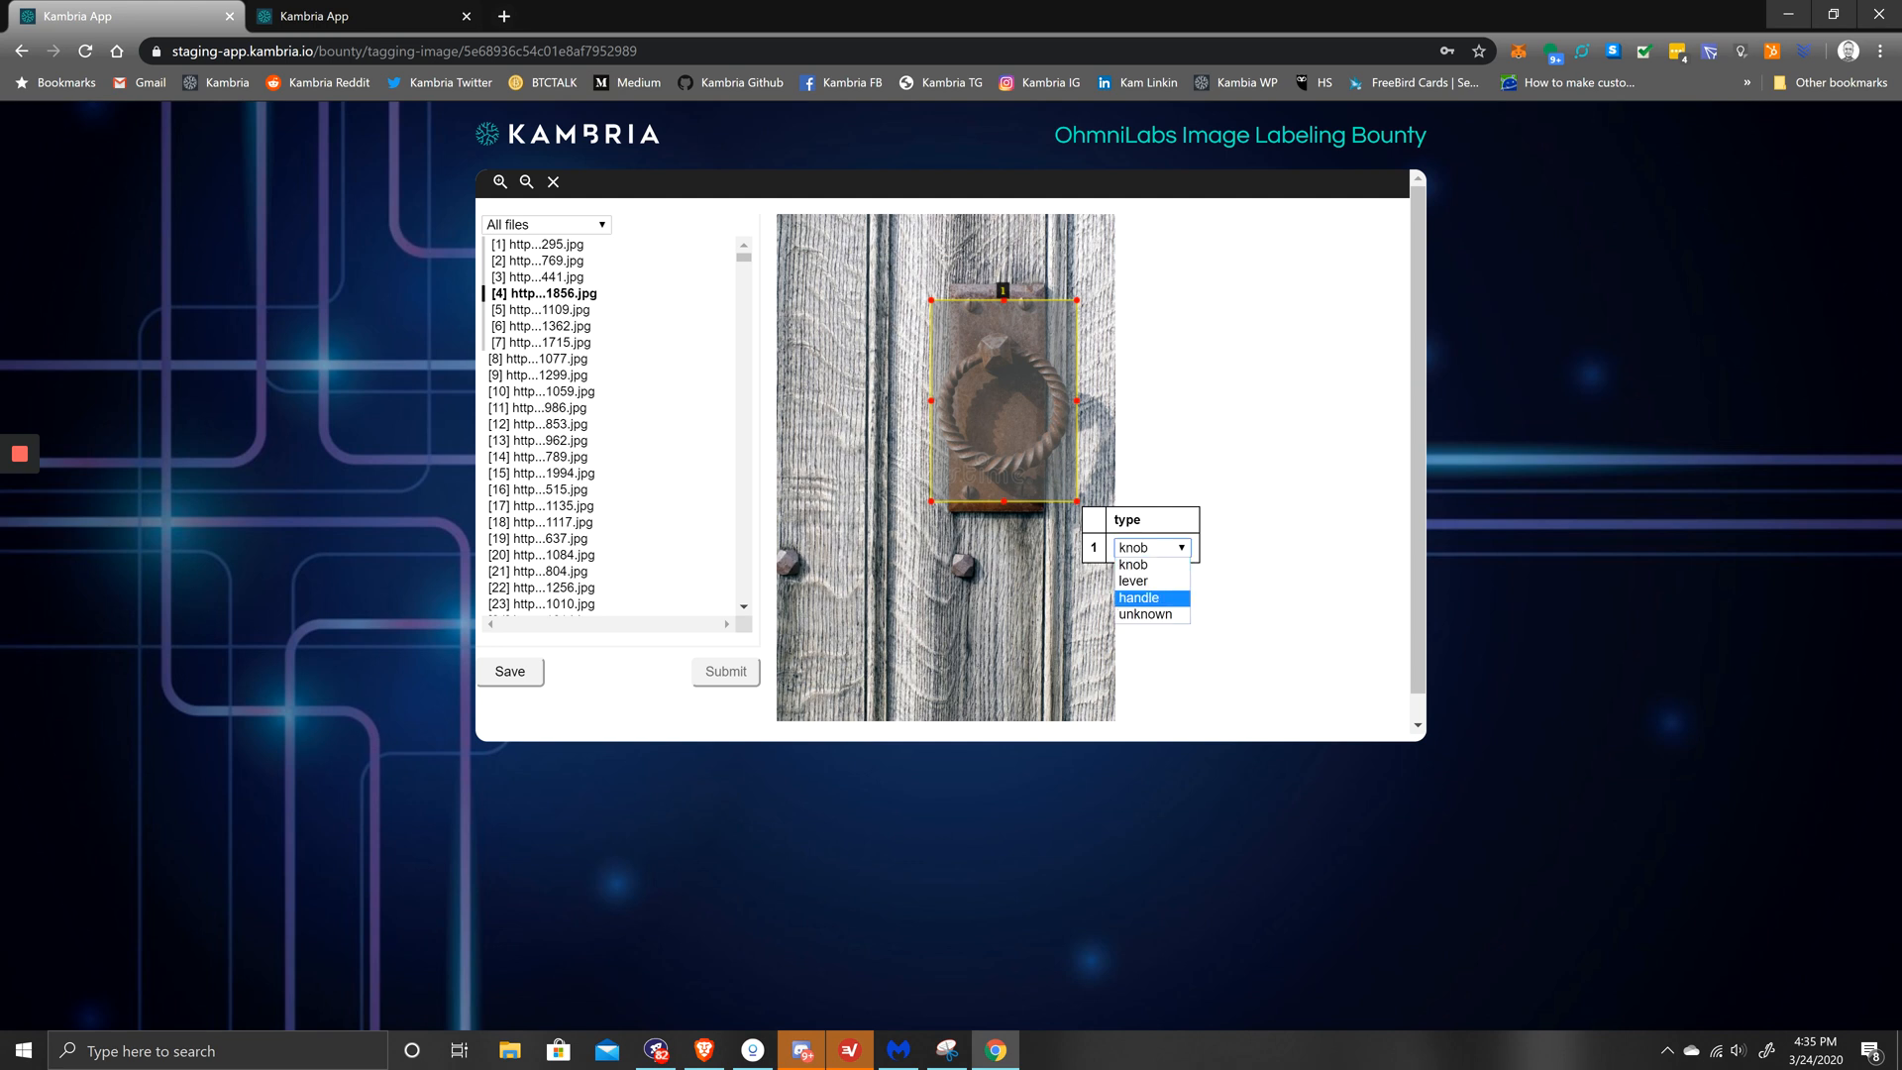
key(Return)
Step: Draw a box around the door hardware with the hanging key in the fifth image and set its type to lever
key(Right)
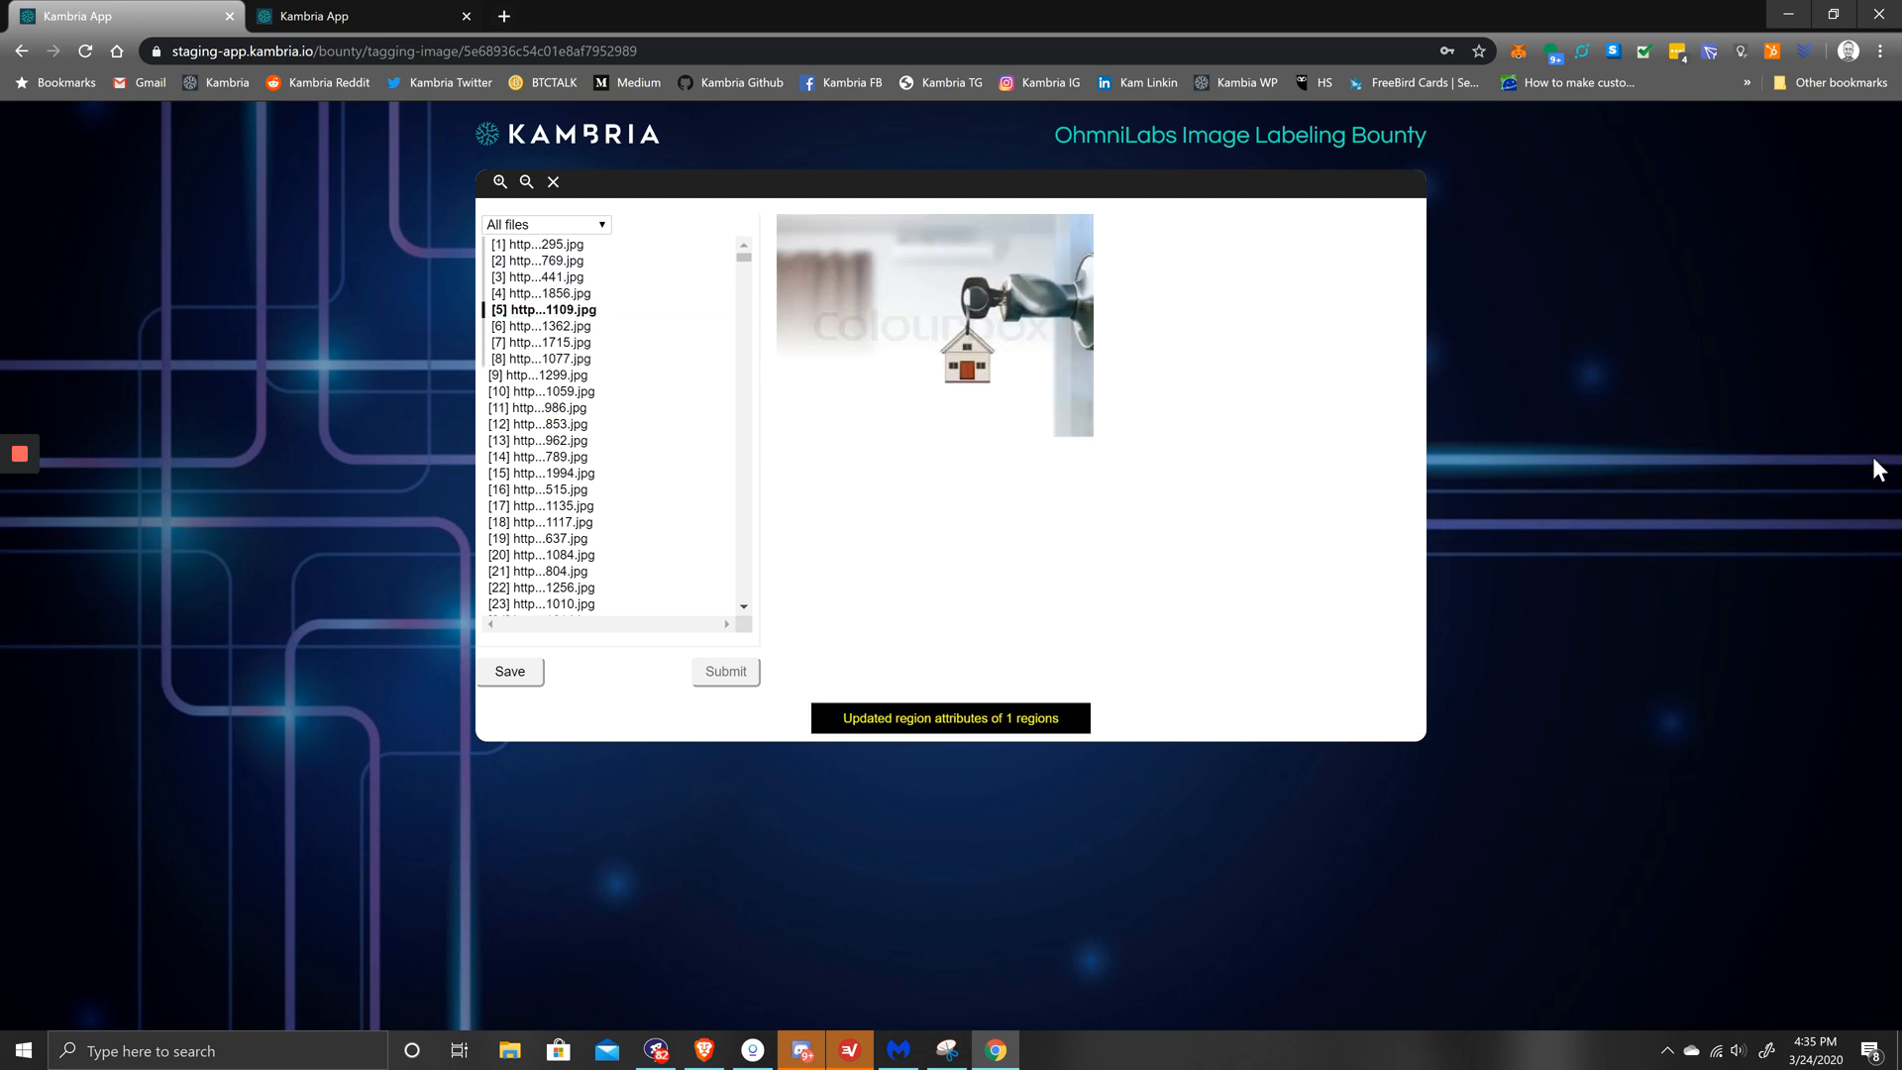
drag(926, 230, 1088, 390)
click(1163, 436)
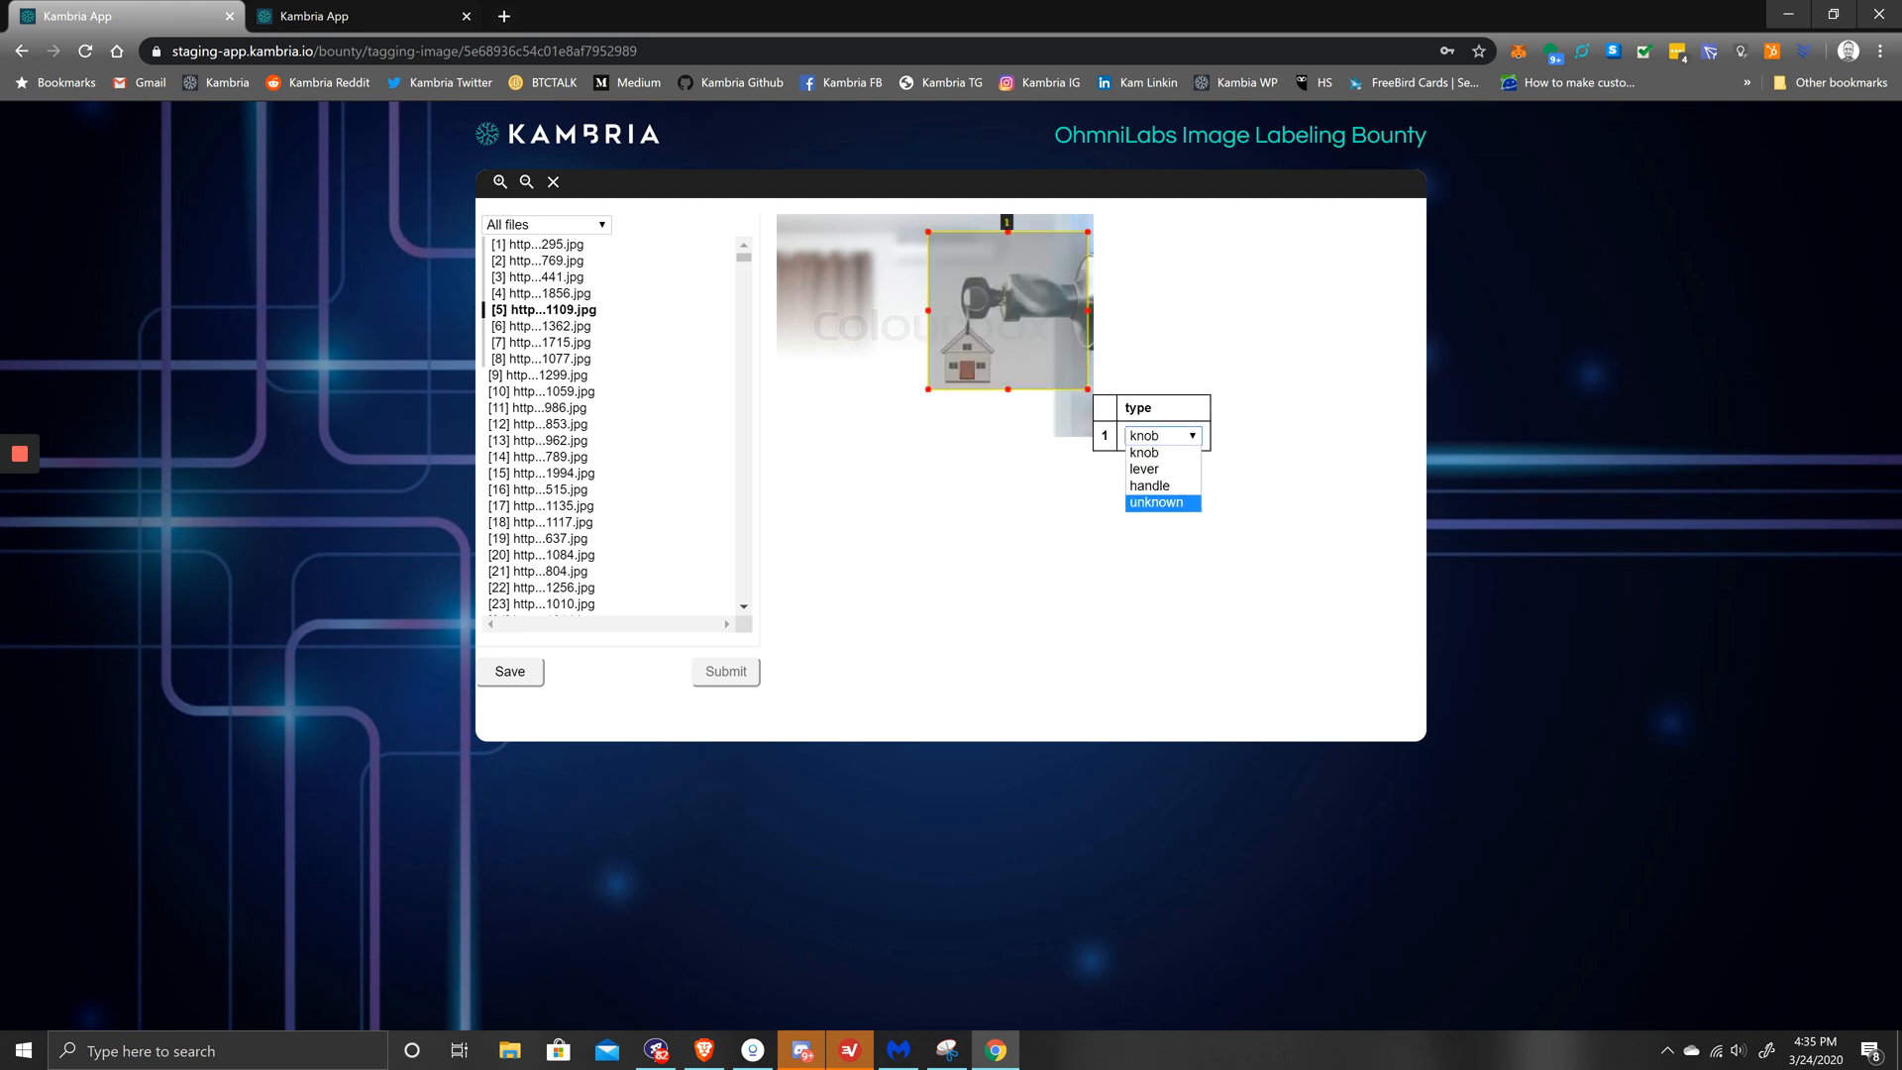
click(1150, 470)
Step: Draw separate boxes around the two glass knobs in the sixth image, keeping the type knob for both
key(Right)
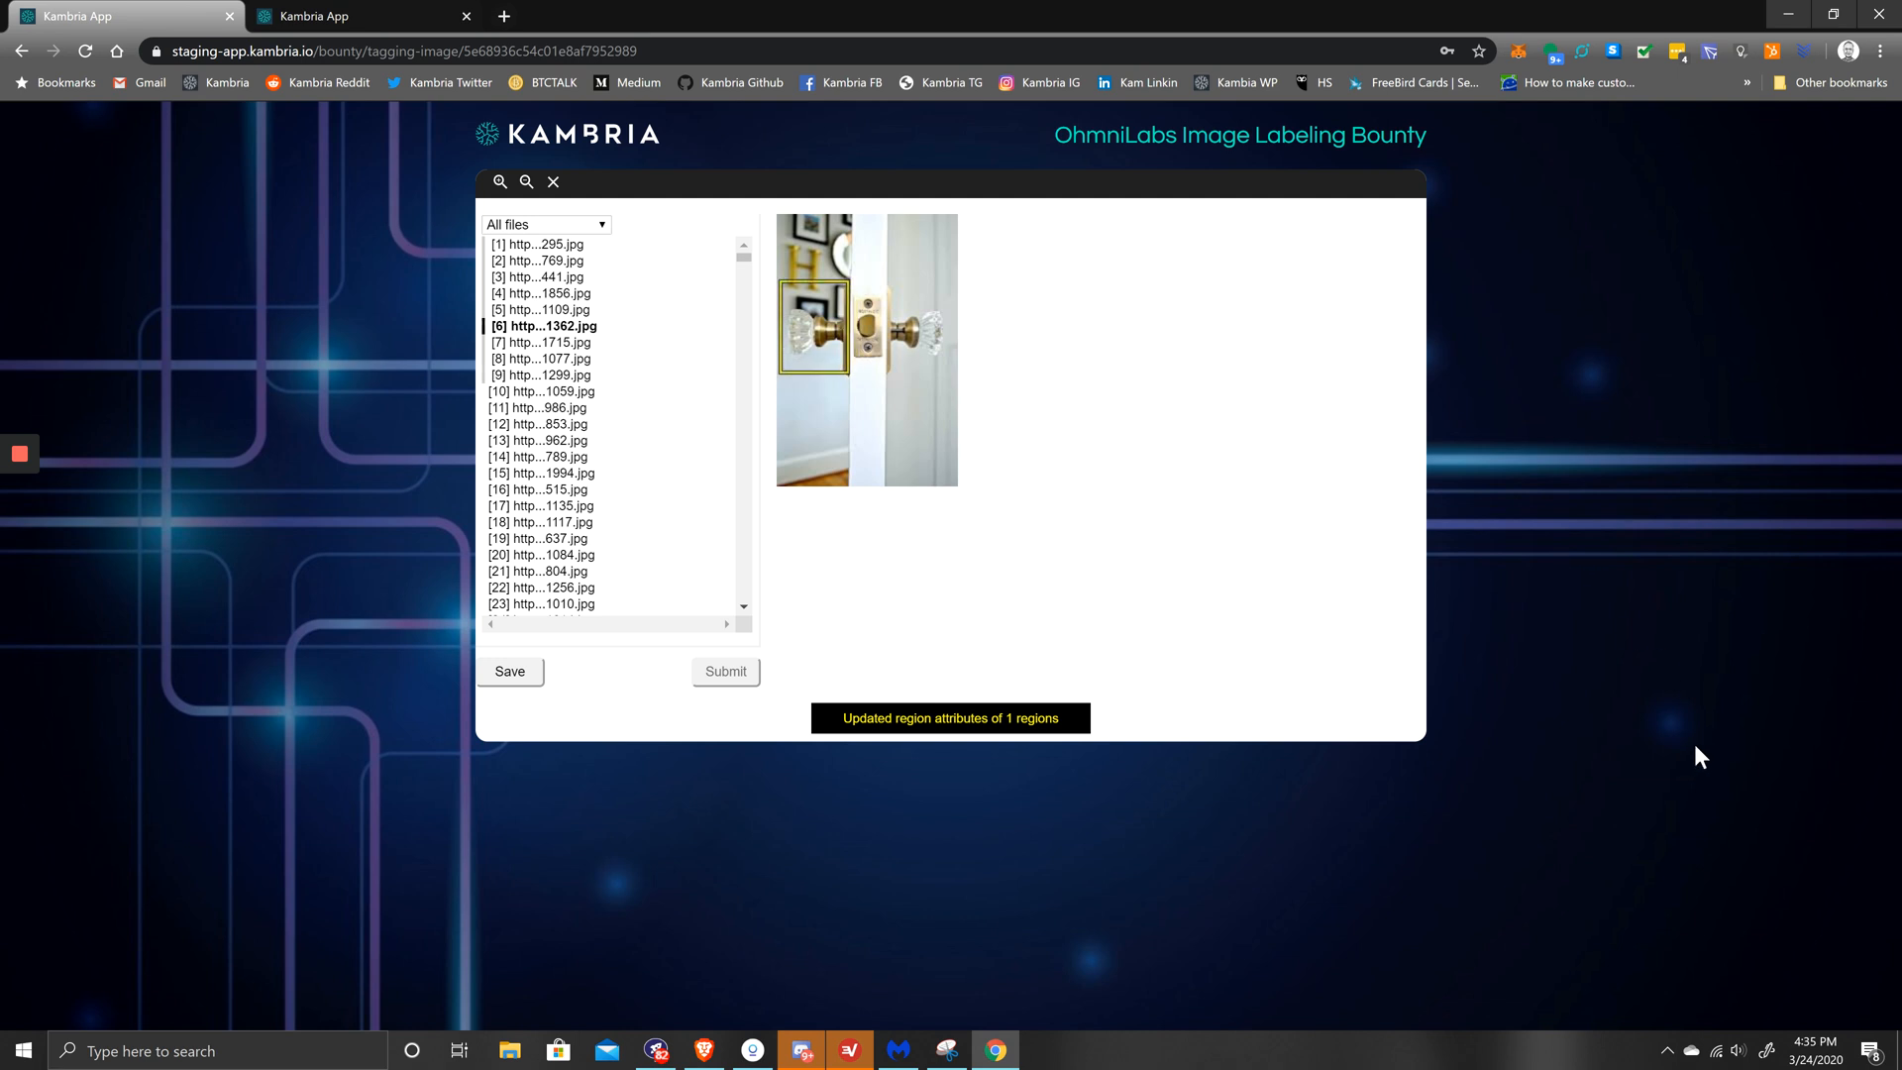
drag(779, 281, 849, 374)
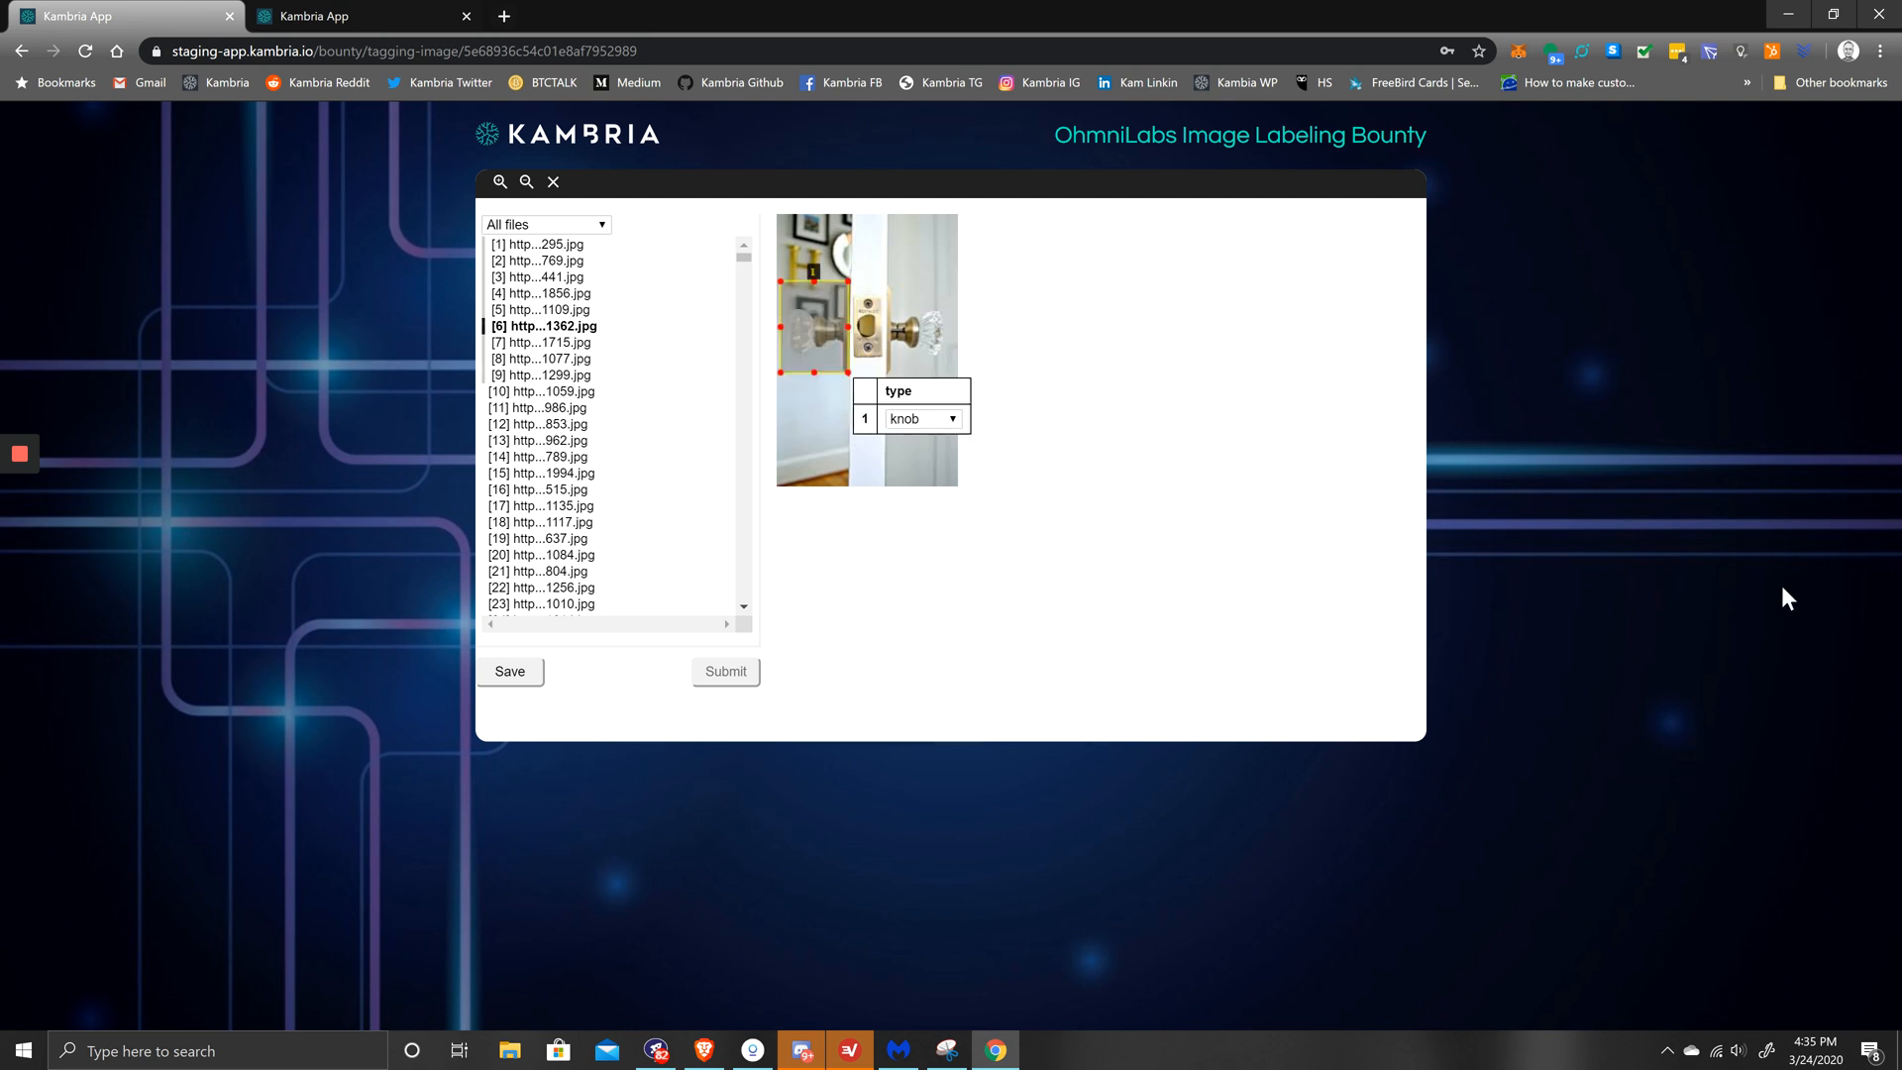
drag(891, 292, 953, 370)
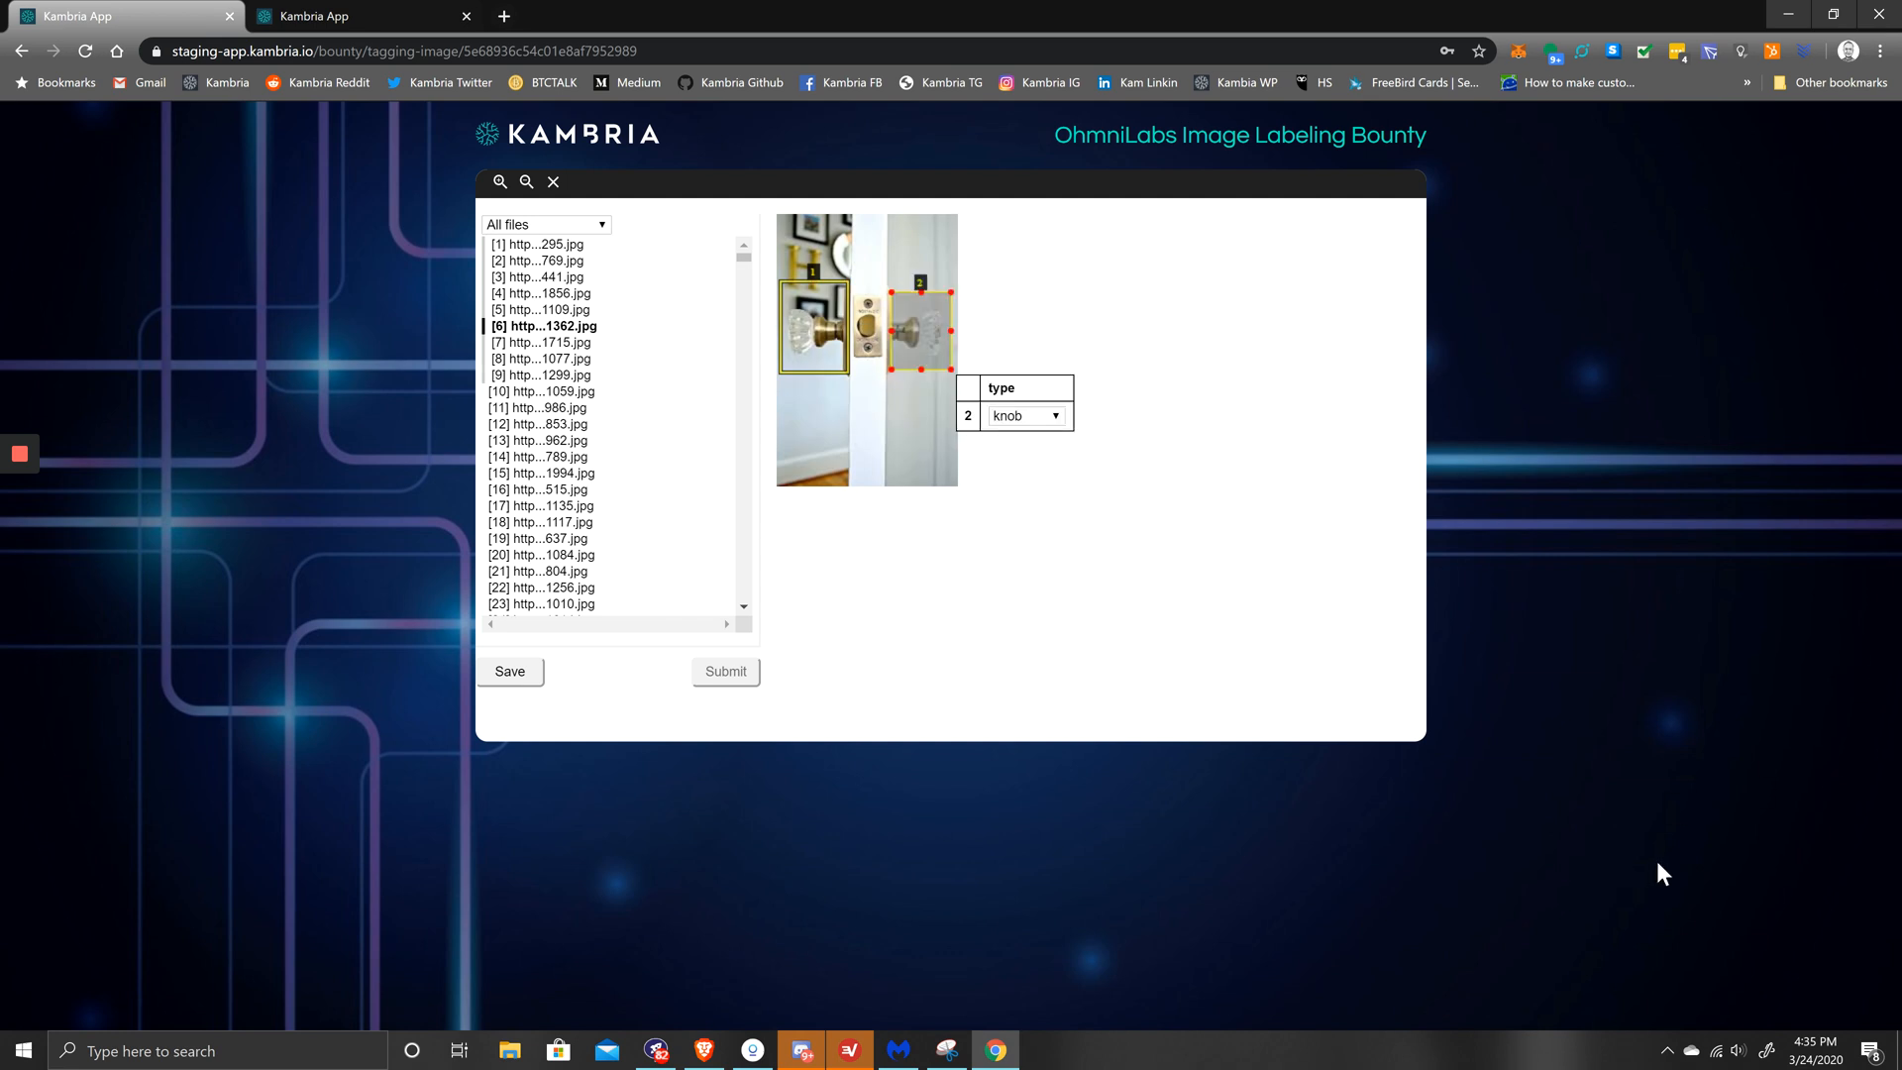
Step: Draw a box around the wavy door lever in the seventh image and set its type to lever
click(543, 343)
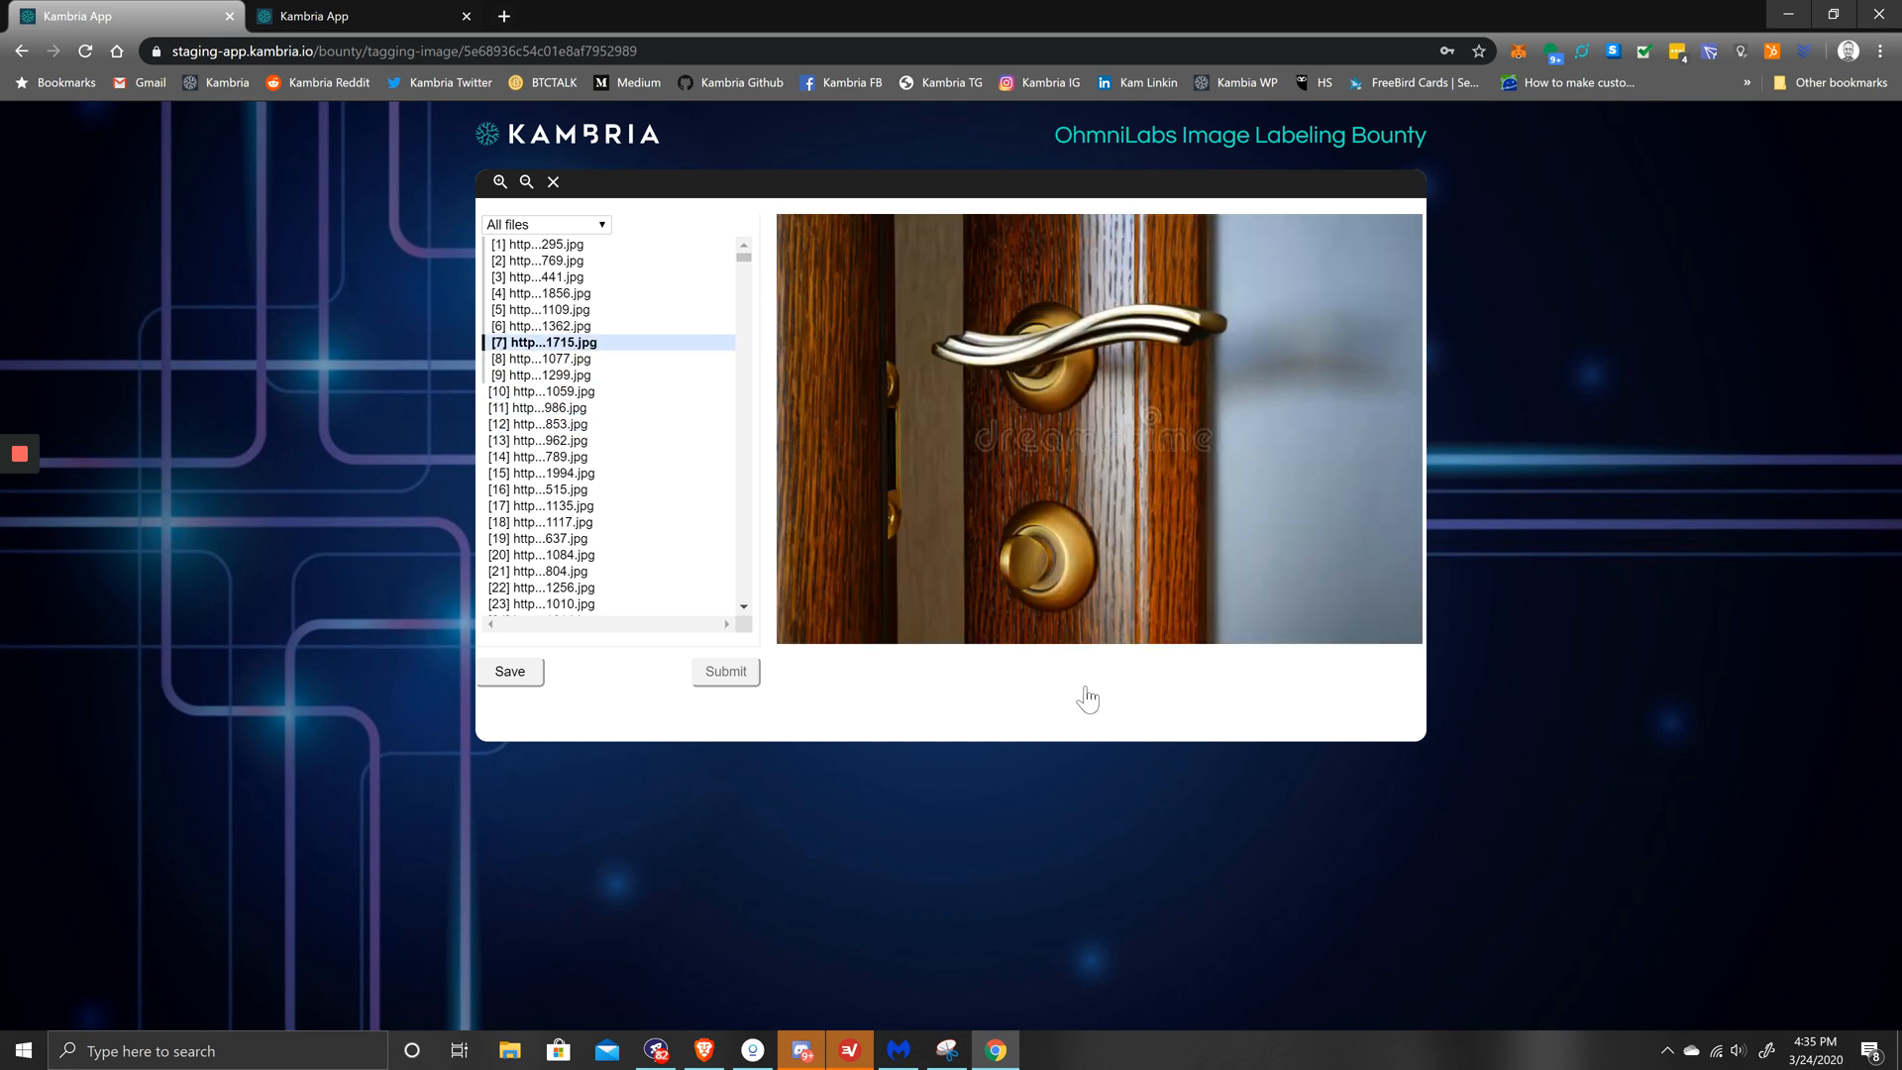
drag(920, 267, 1234, 437)
click(1310, 484)
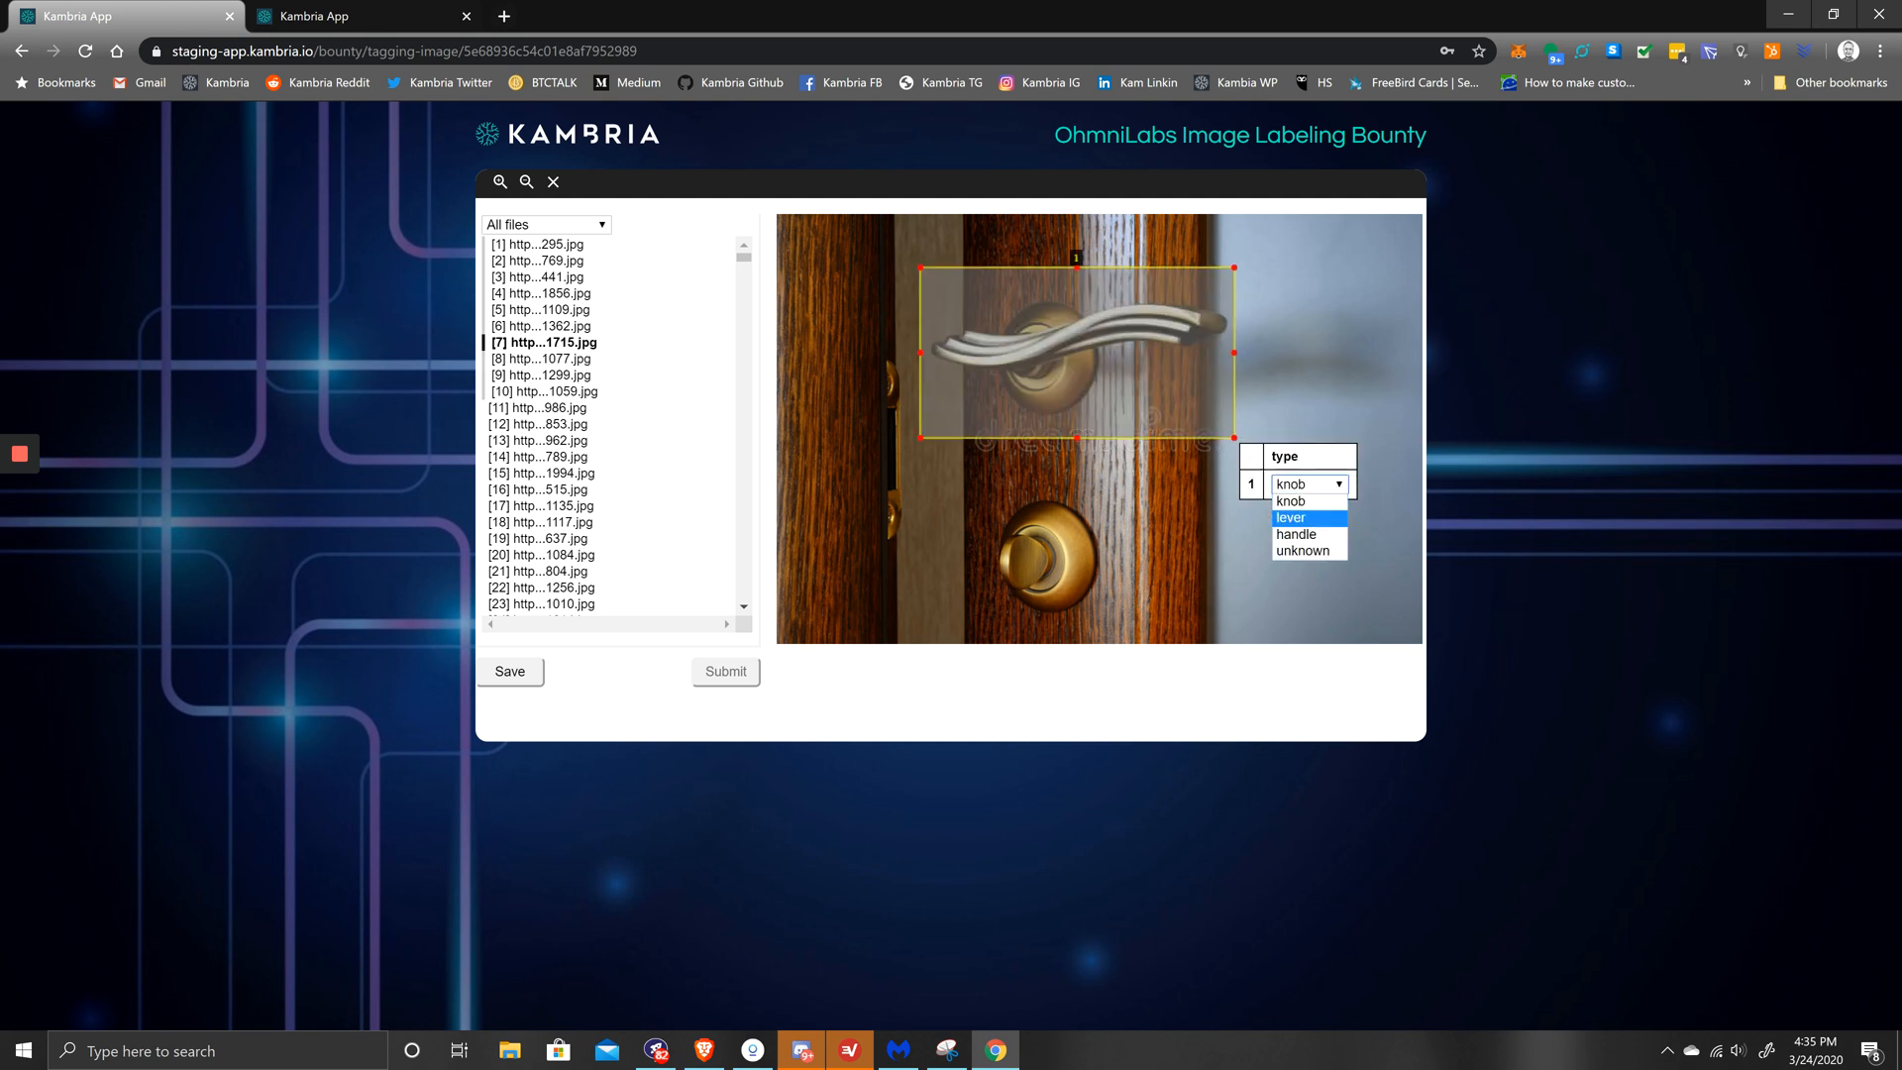
click(1303, 522)
Step: Draw a box around the door lever above the keyhole in the eighth image and set its type to lever
key(Right)
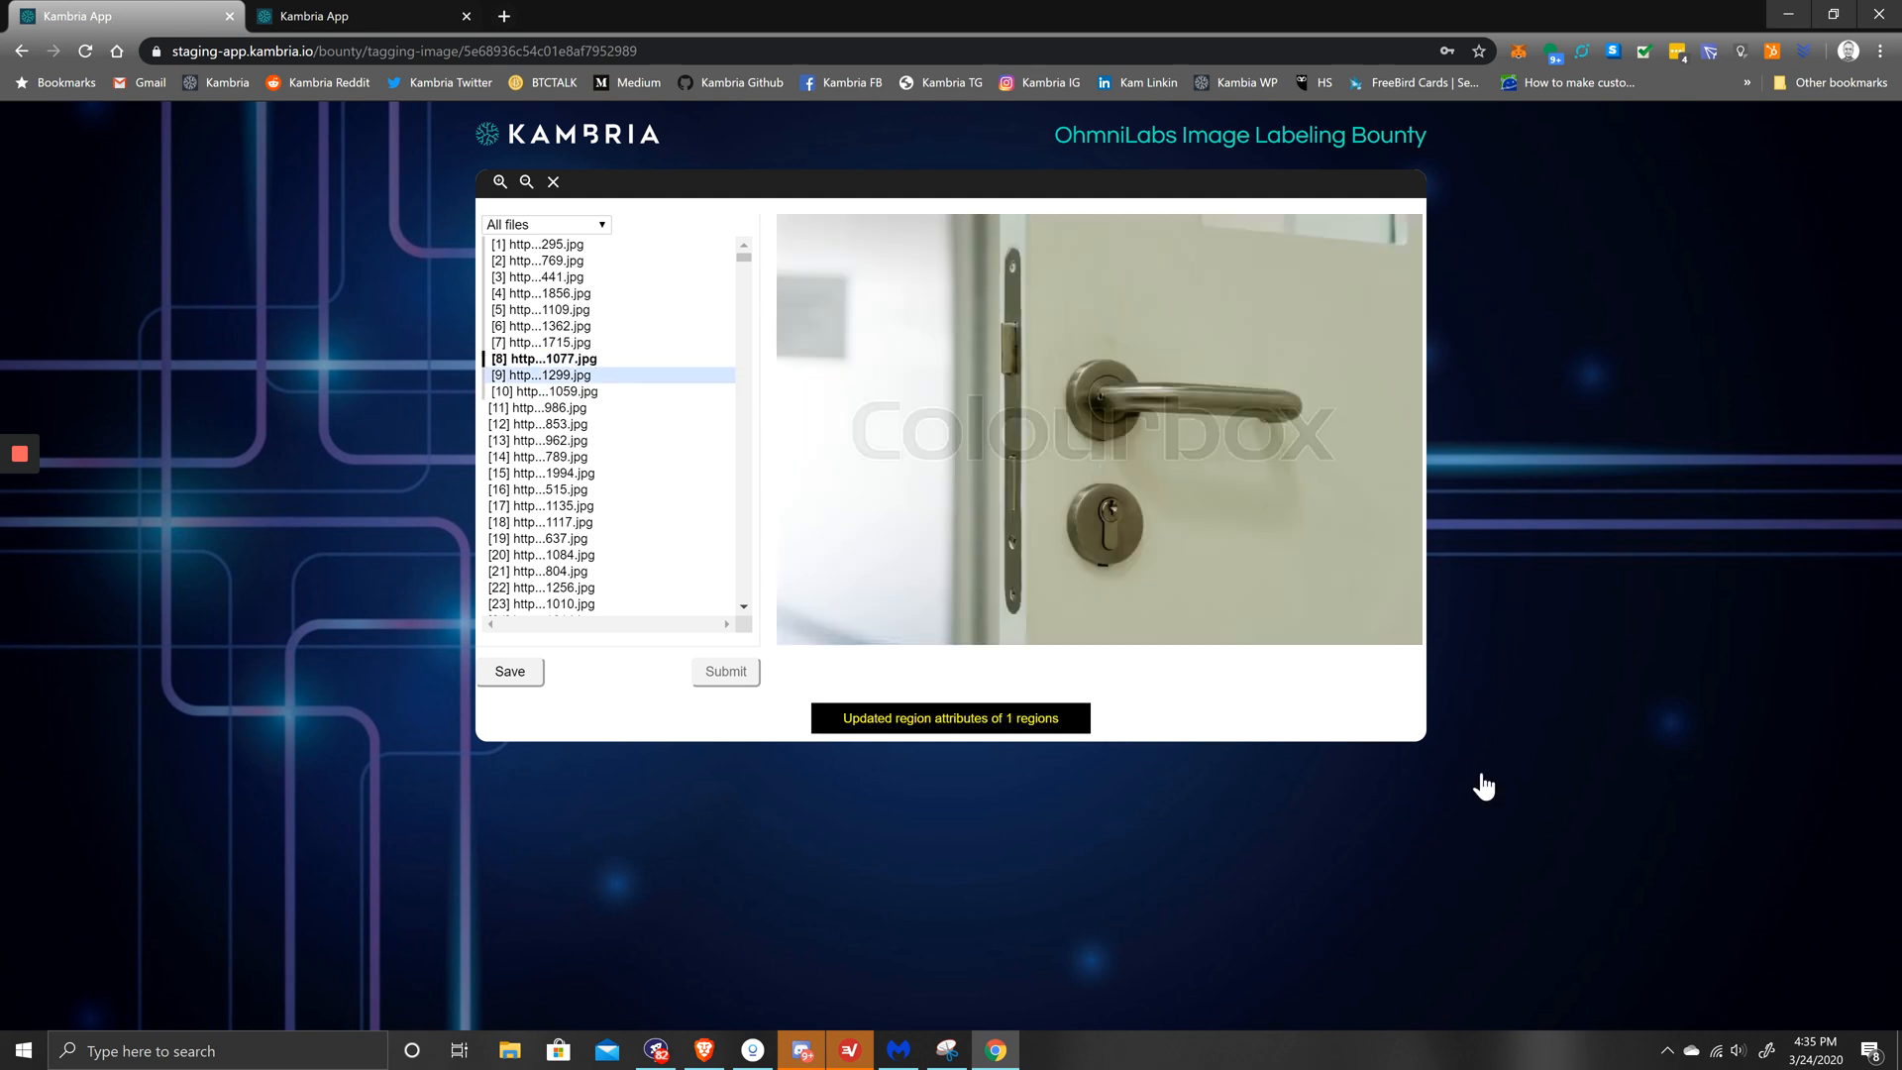
drag(1282, 445, 1317, 451)
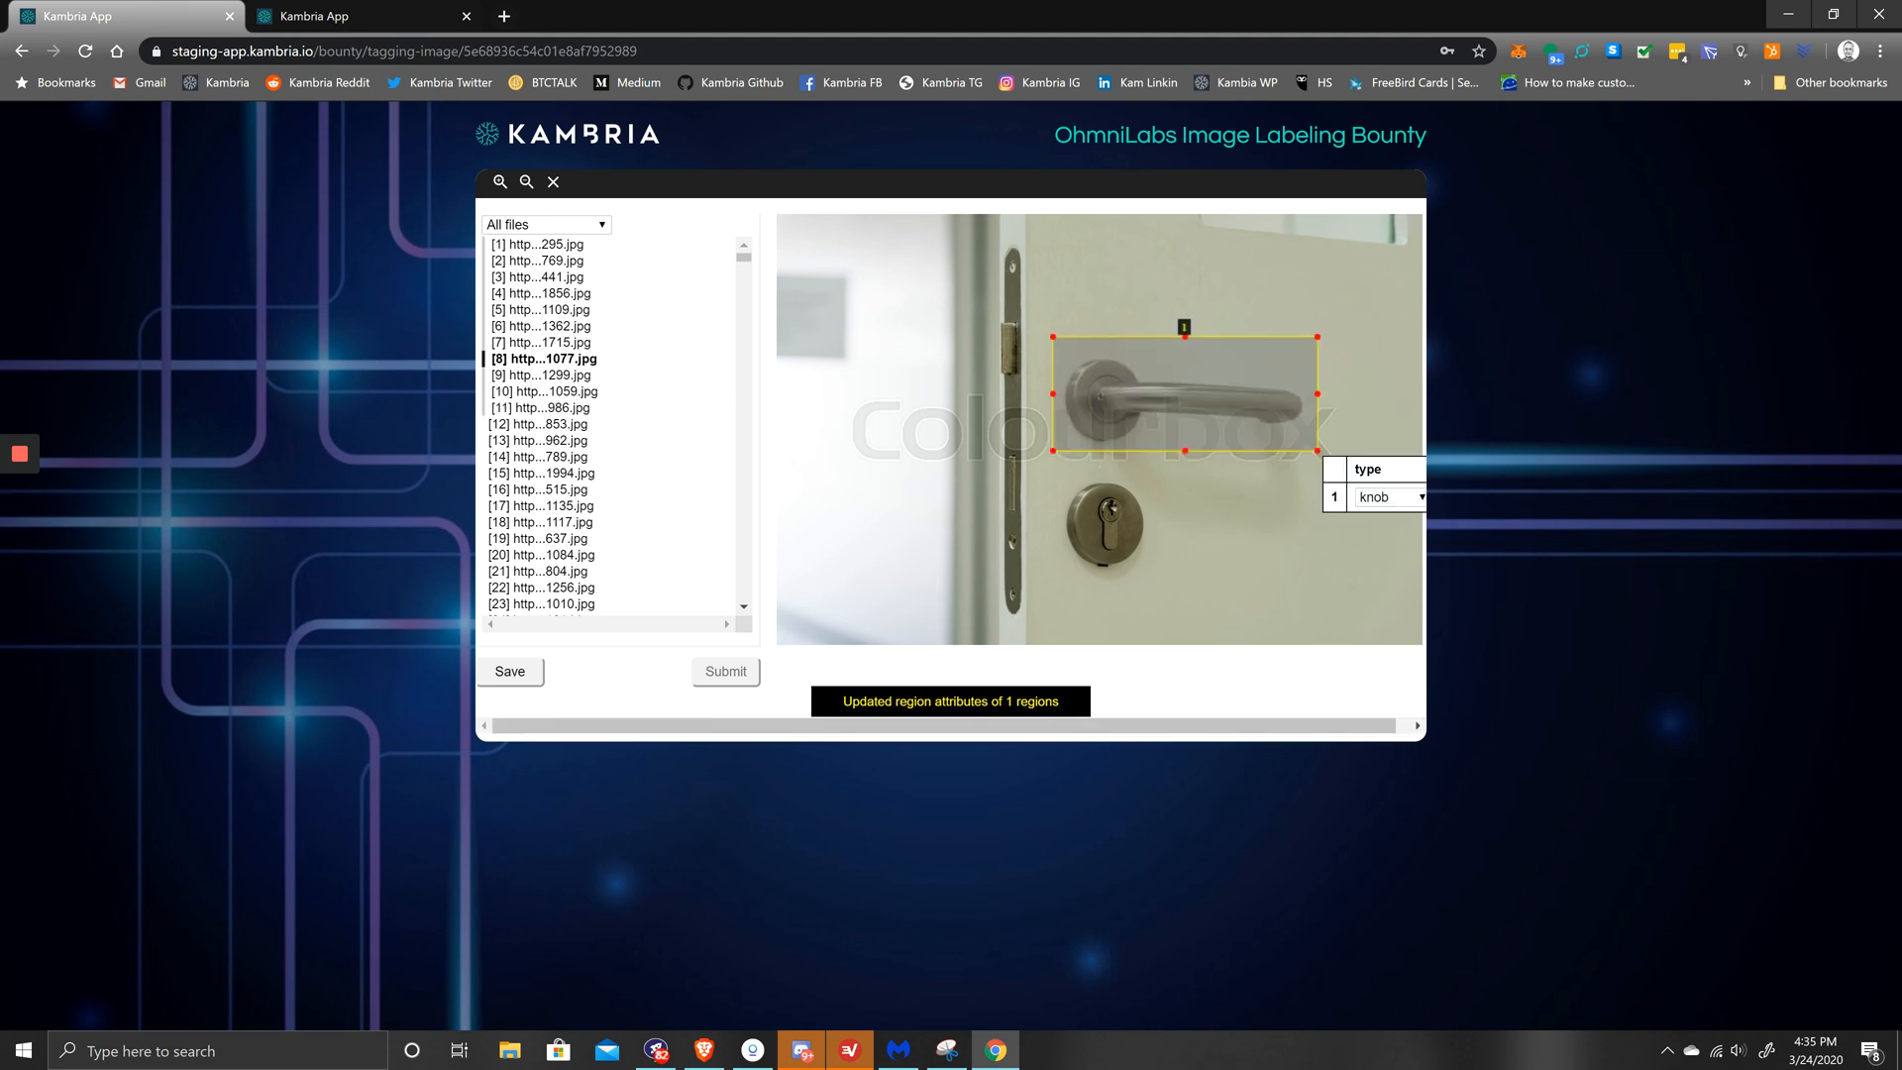
click(1382, 496)
click(1353, 526)
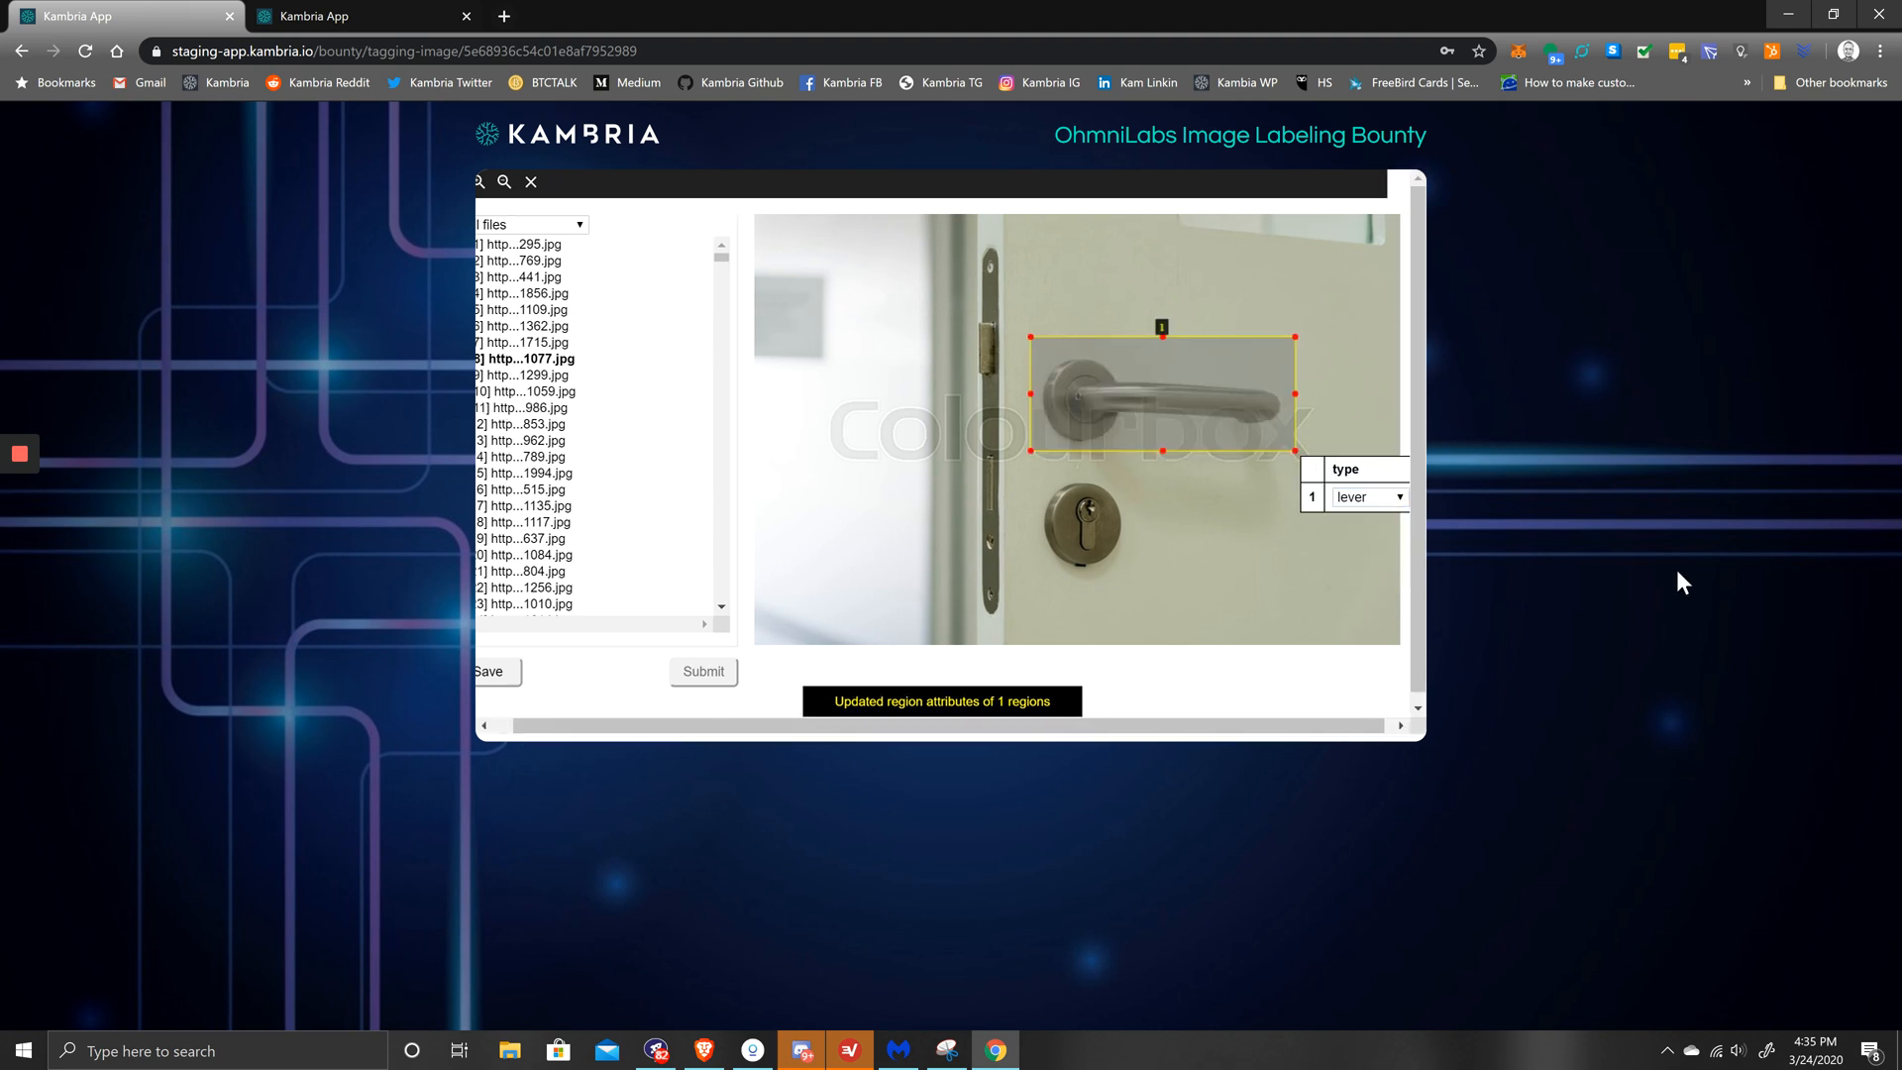
Step: Draw a box around the ring pull in the ninth image and set its type to handle
key(Right)
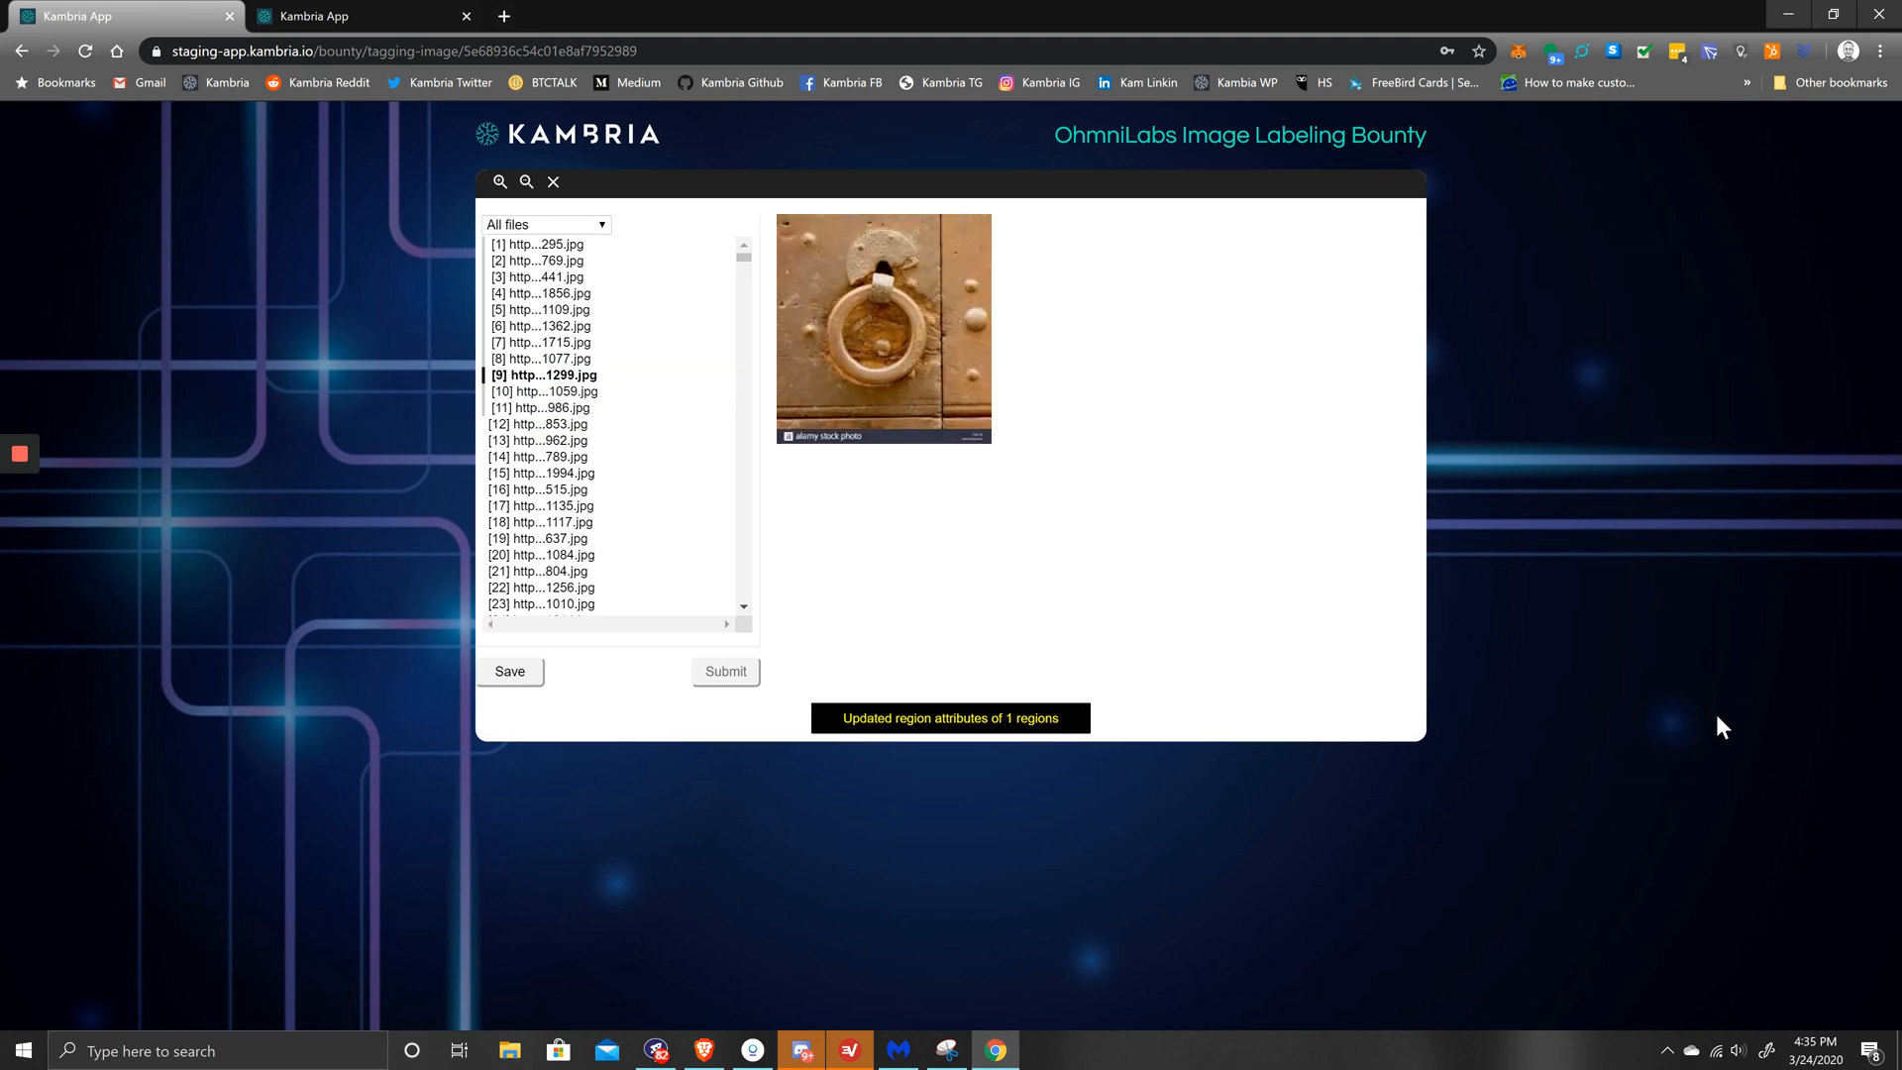
drag(821, 267, 931, 396)
click(1007, 442)
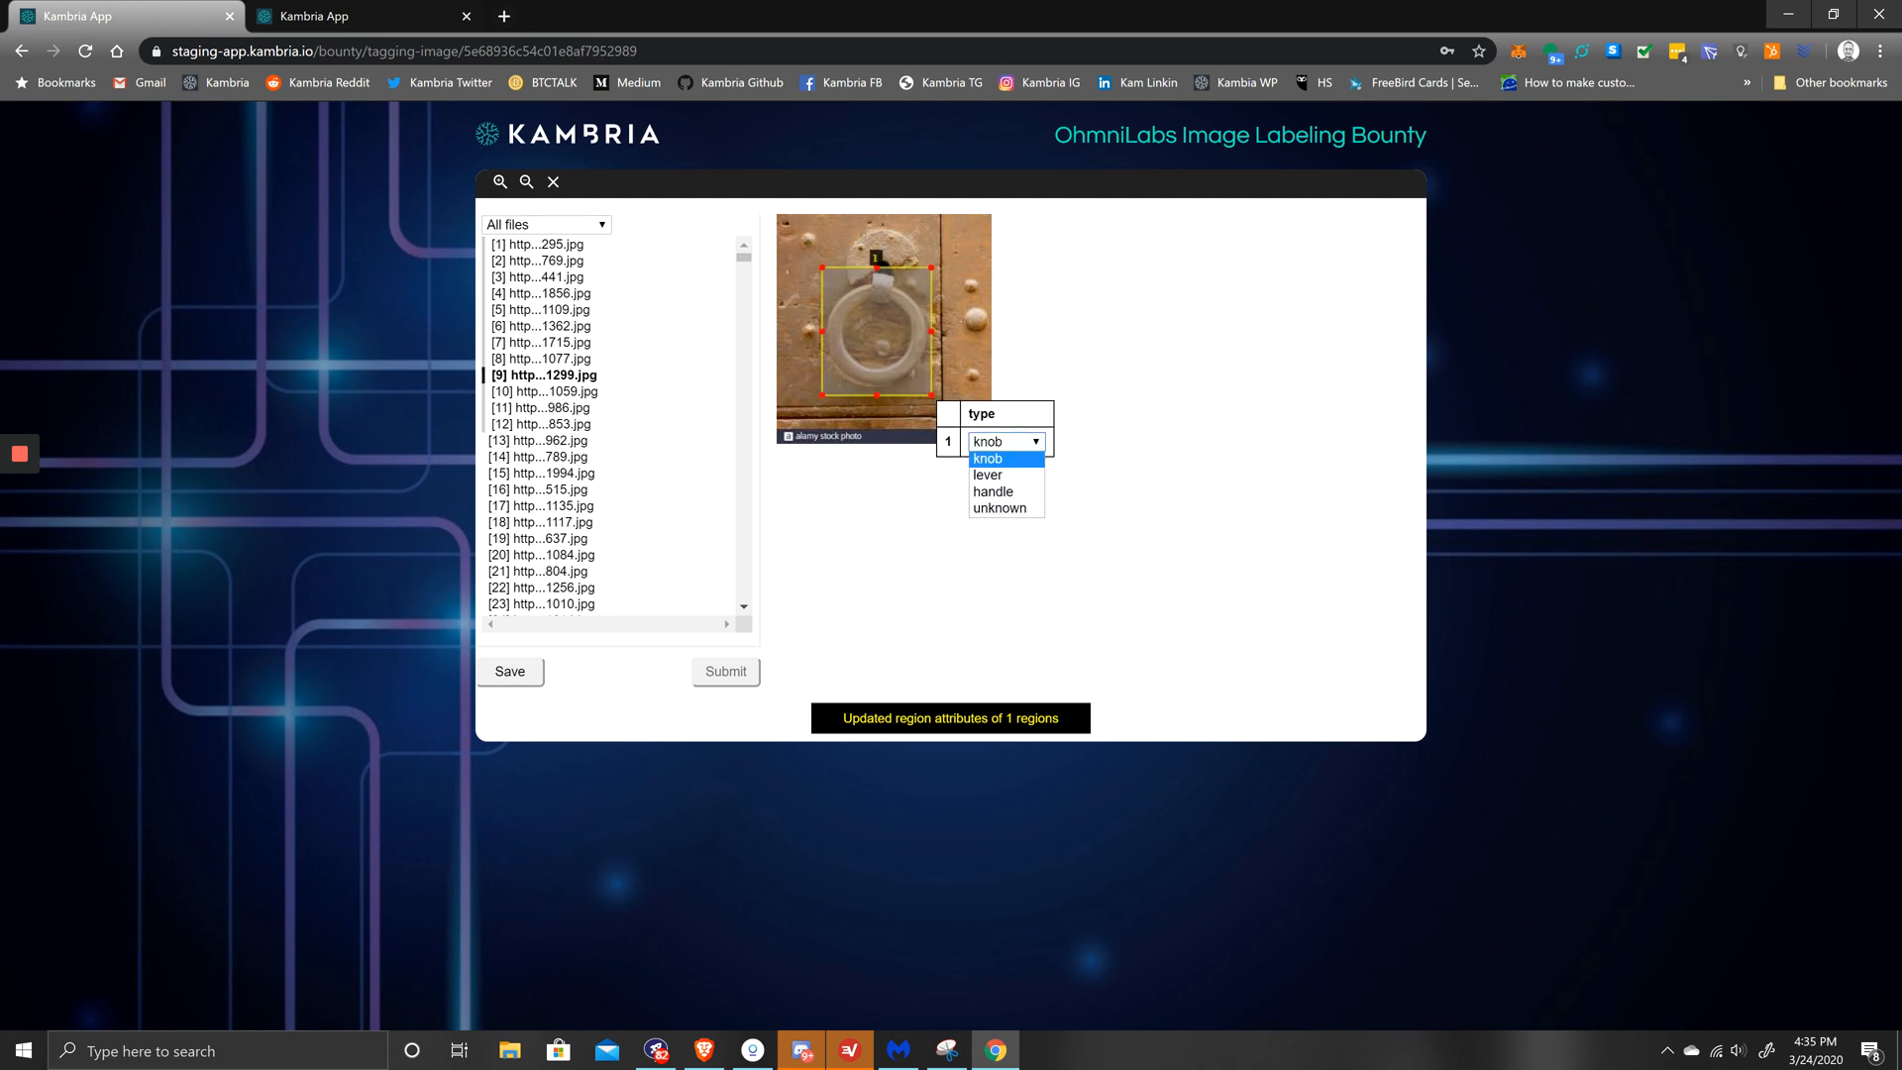
click(994, 493)
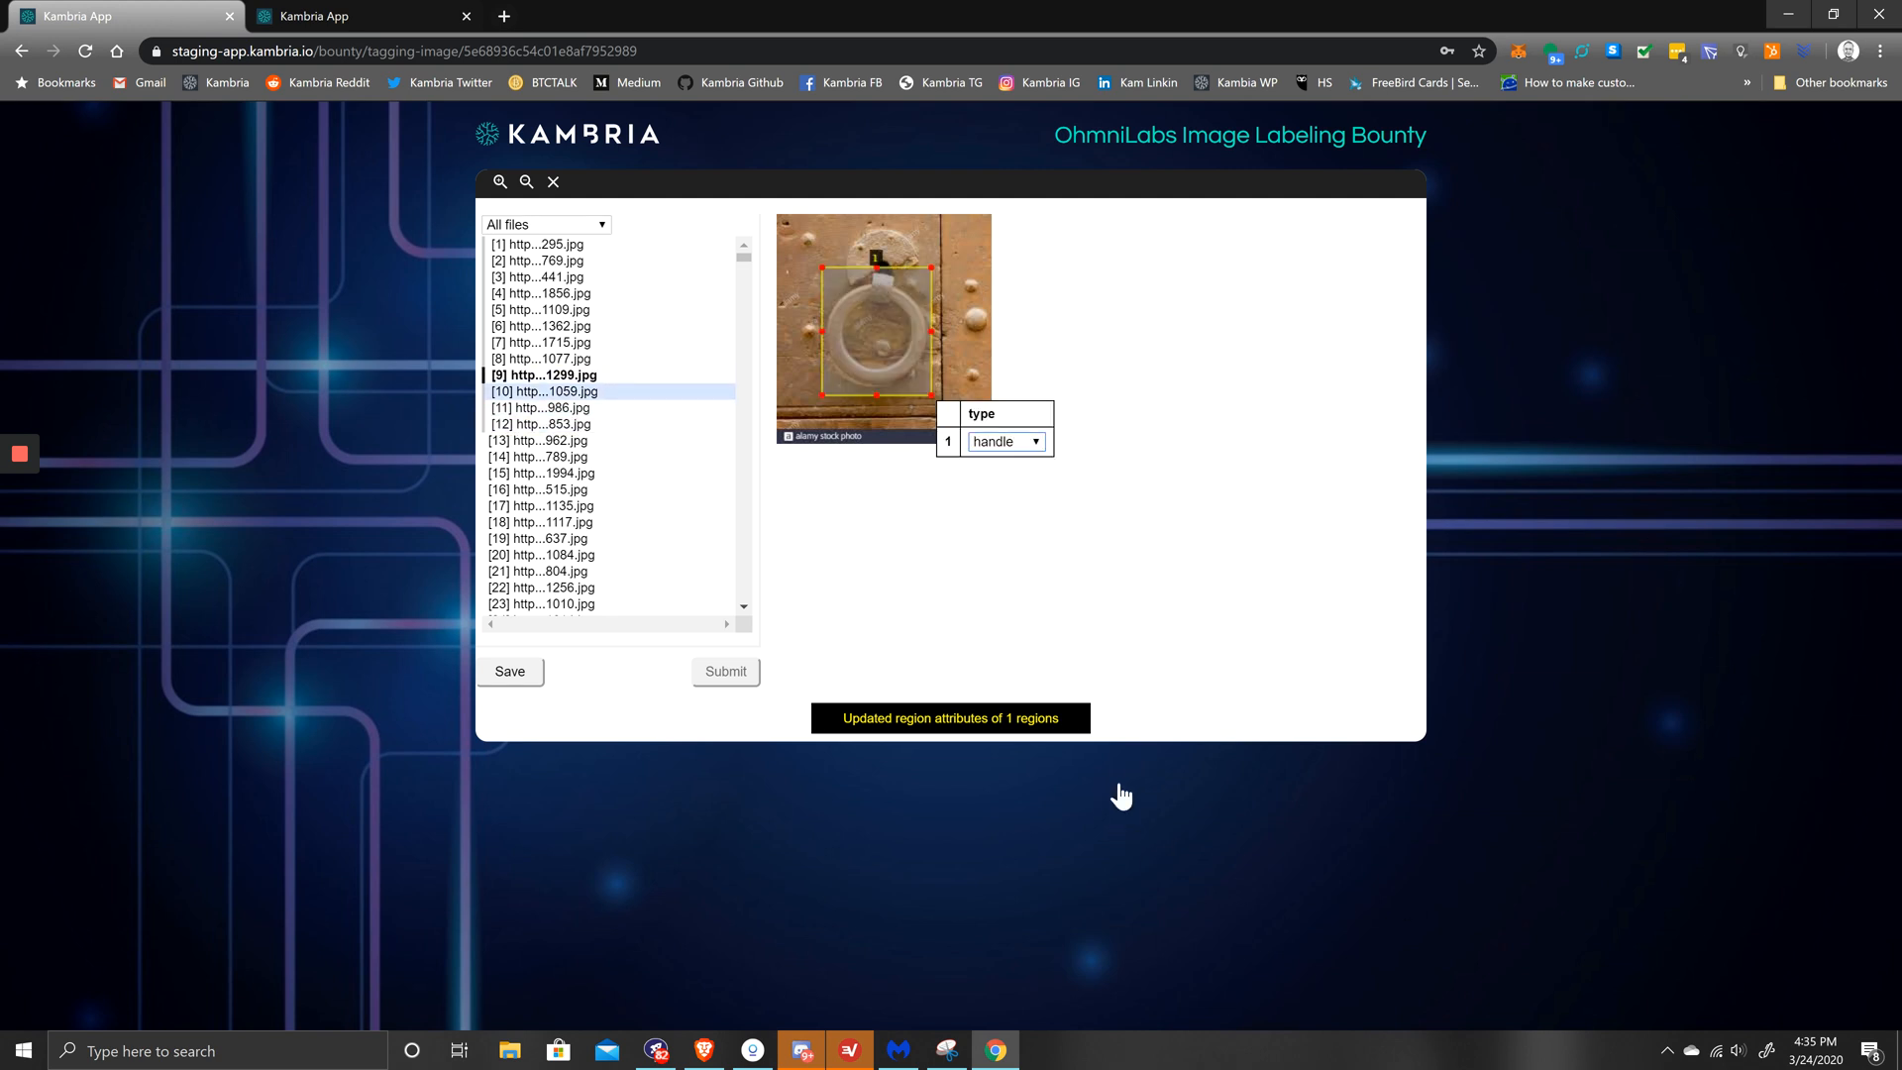
Step: Draw a box around the large ornate brass knob in the tenth image, keeping the type knob
click(561, 393)
drag(1132, 317, 1395, 584)
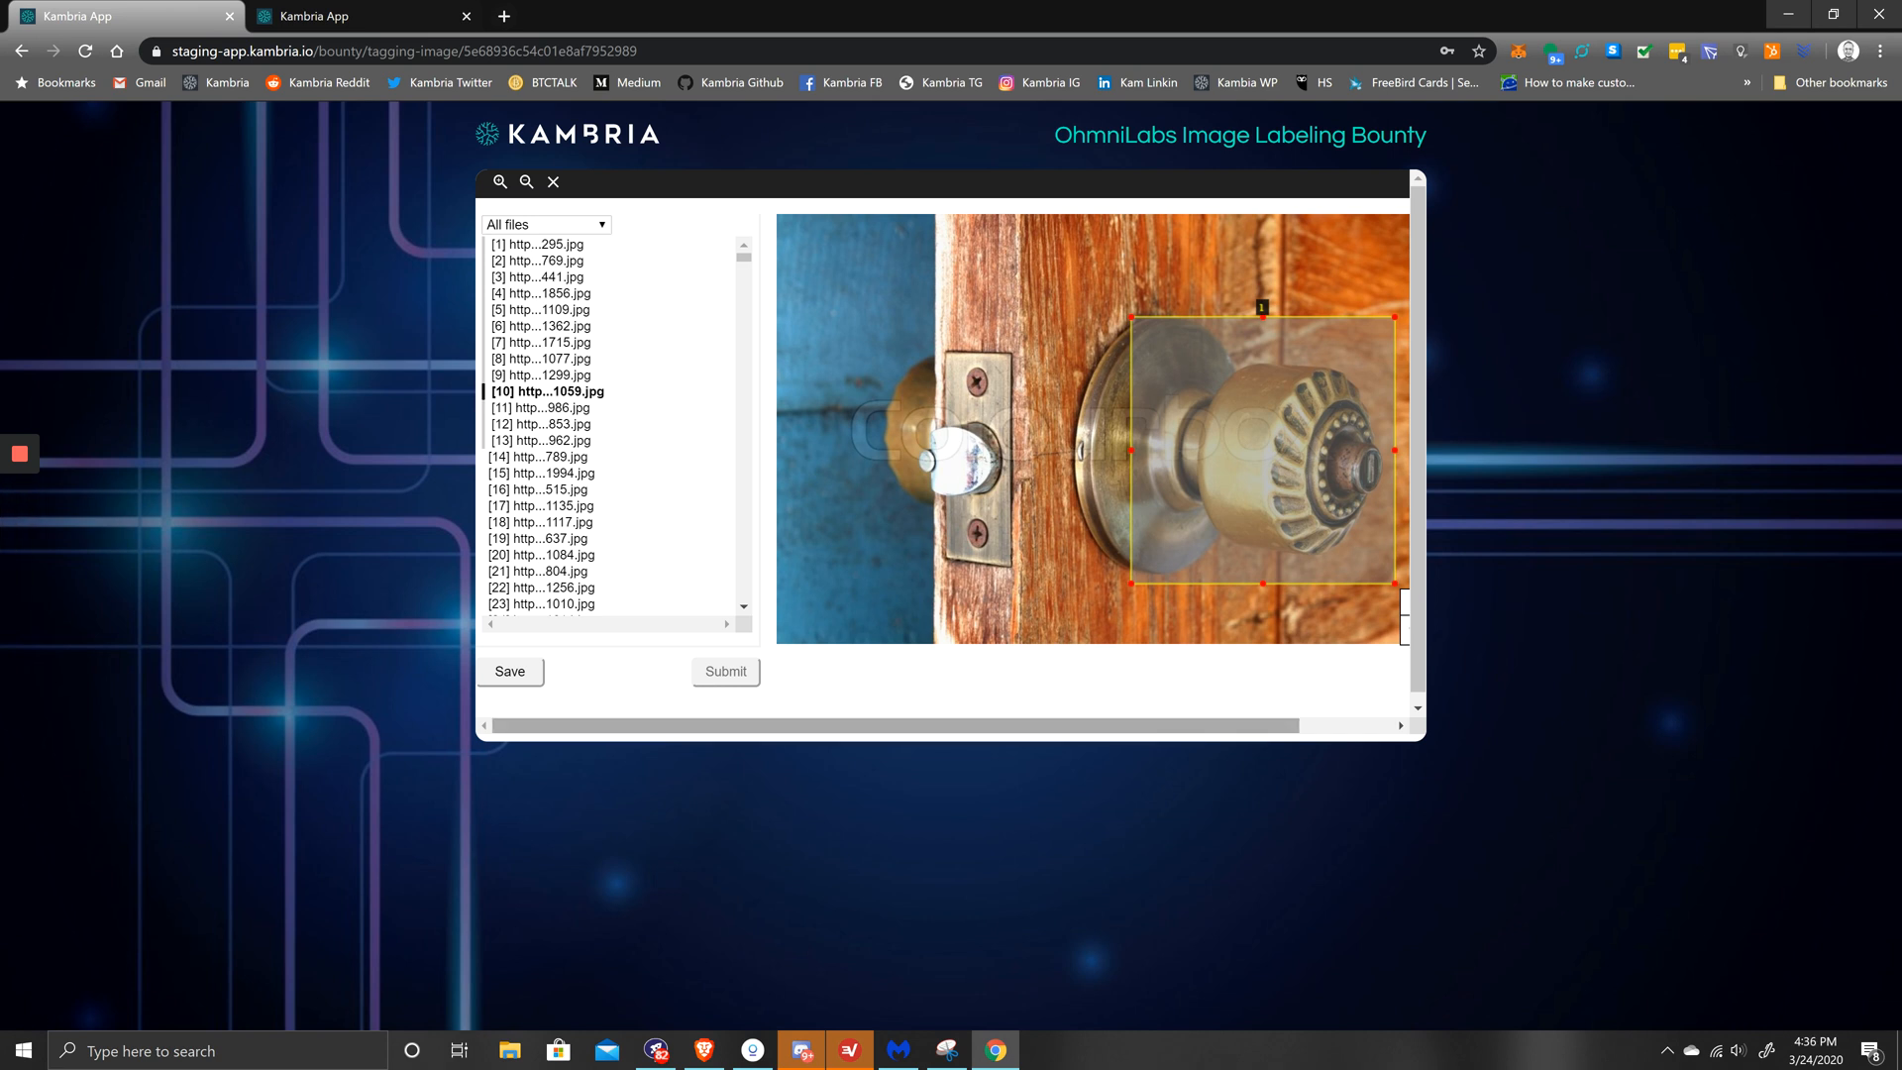
drag(896, 726, 993, 726)
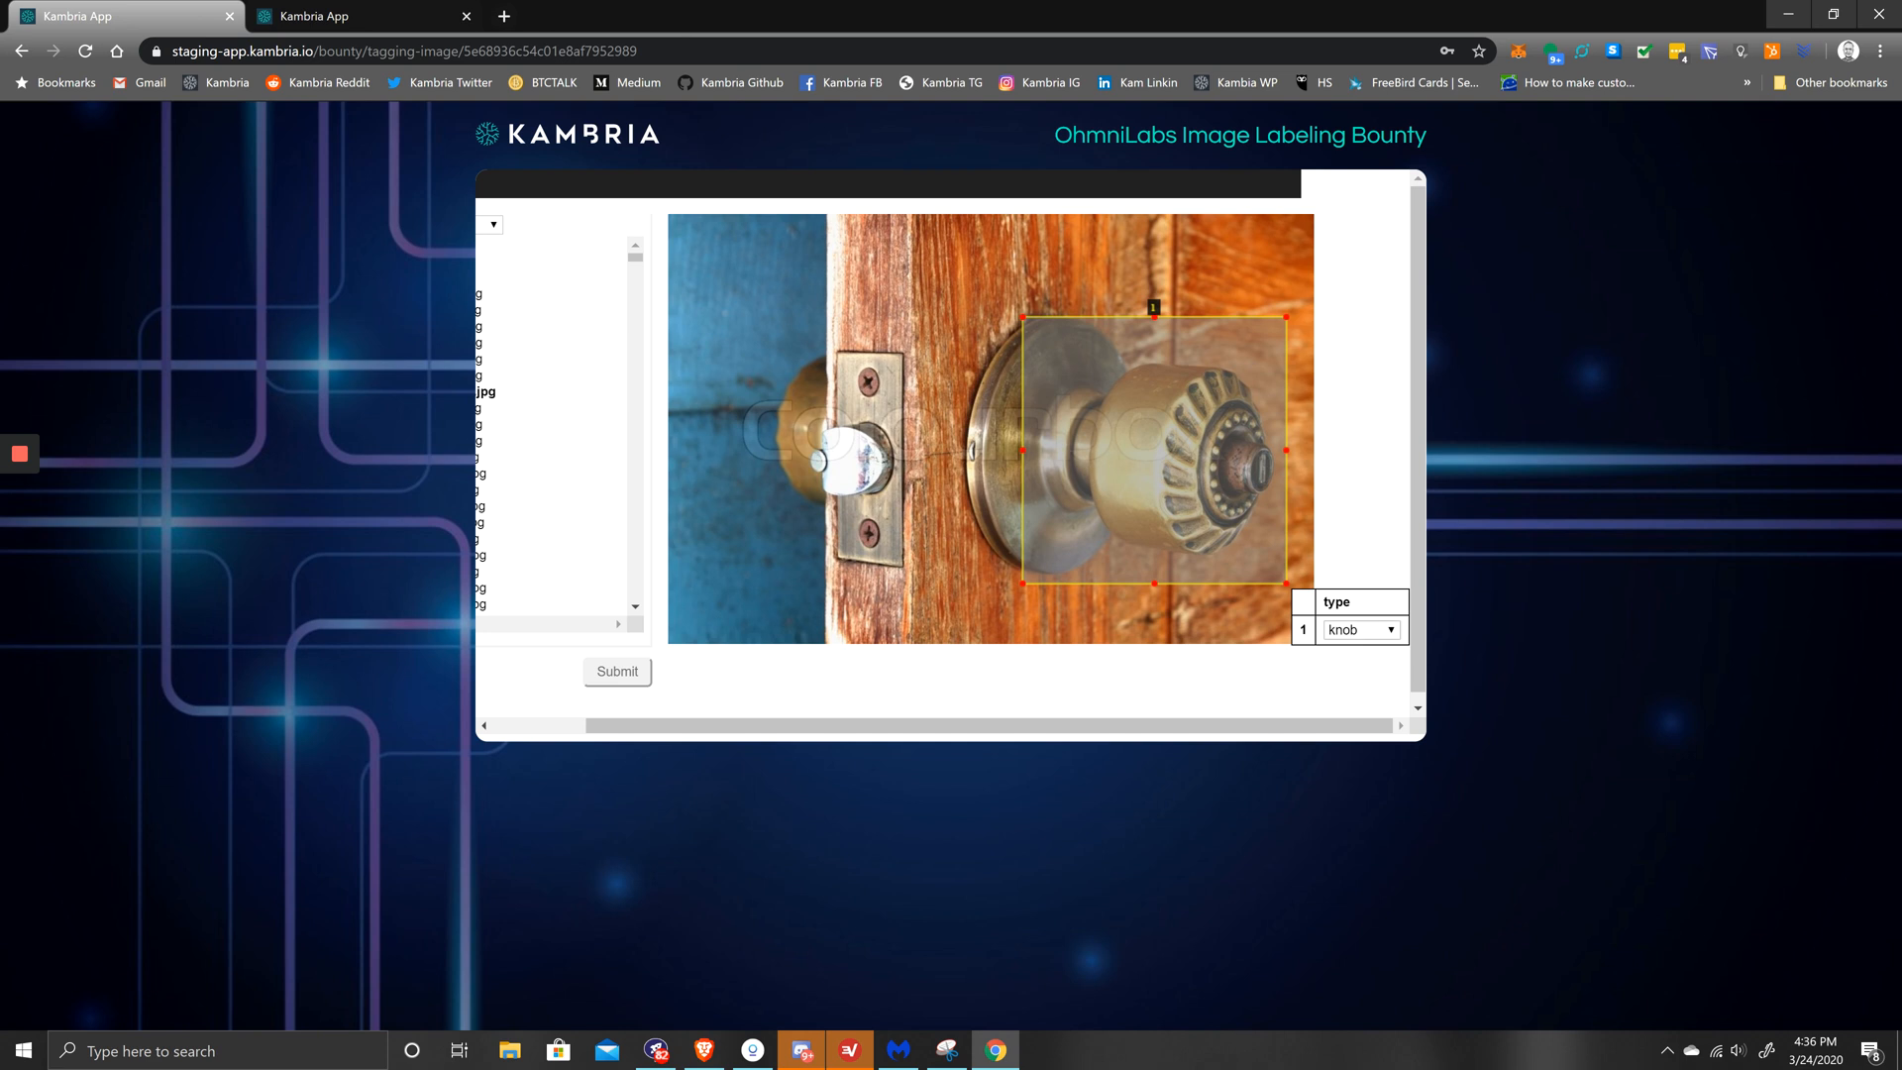
drag(892, 726, 795, 726)
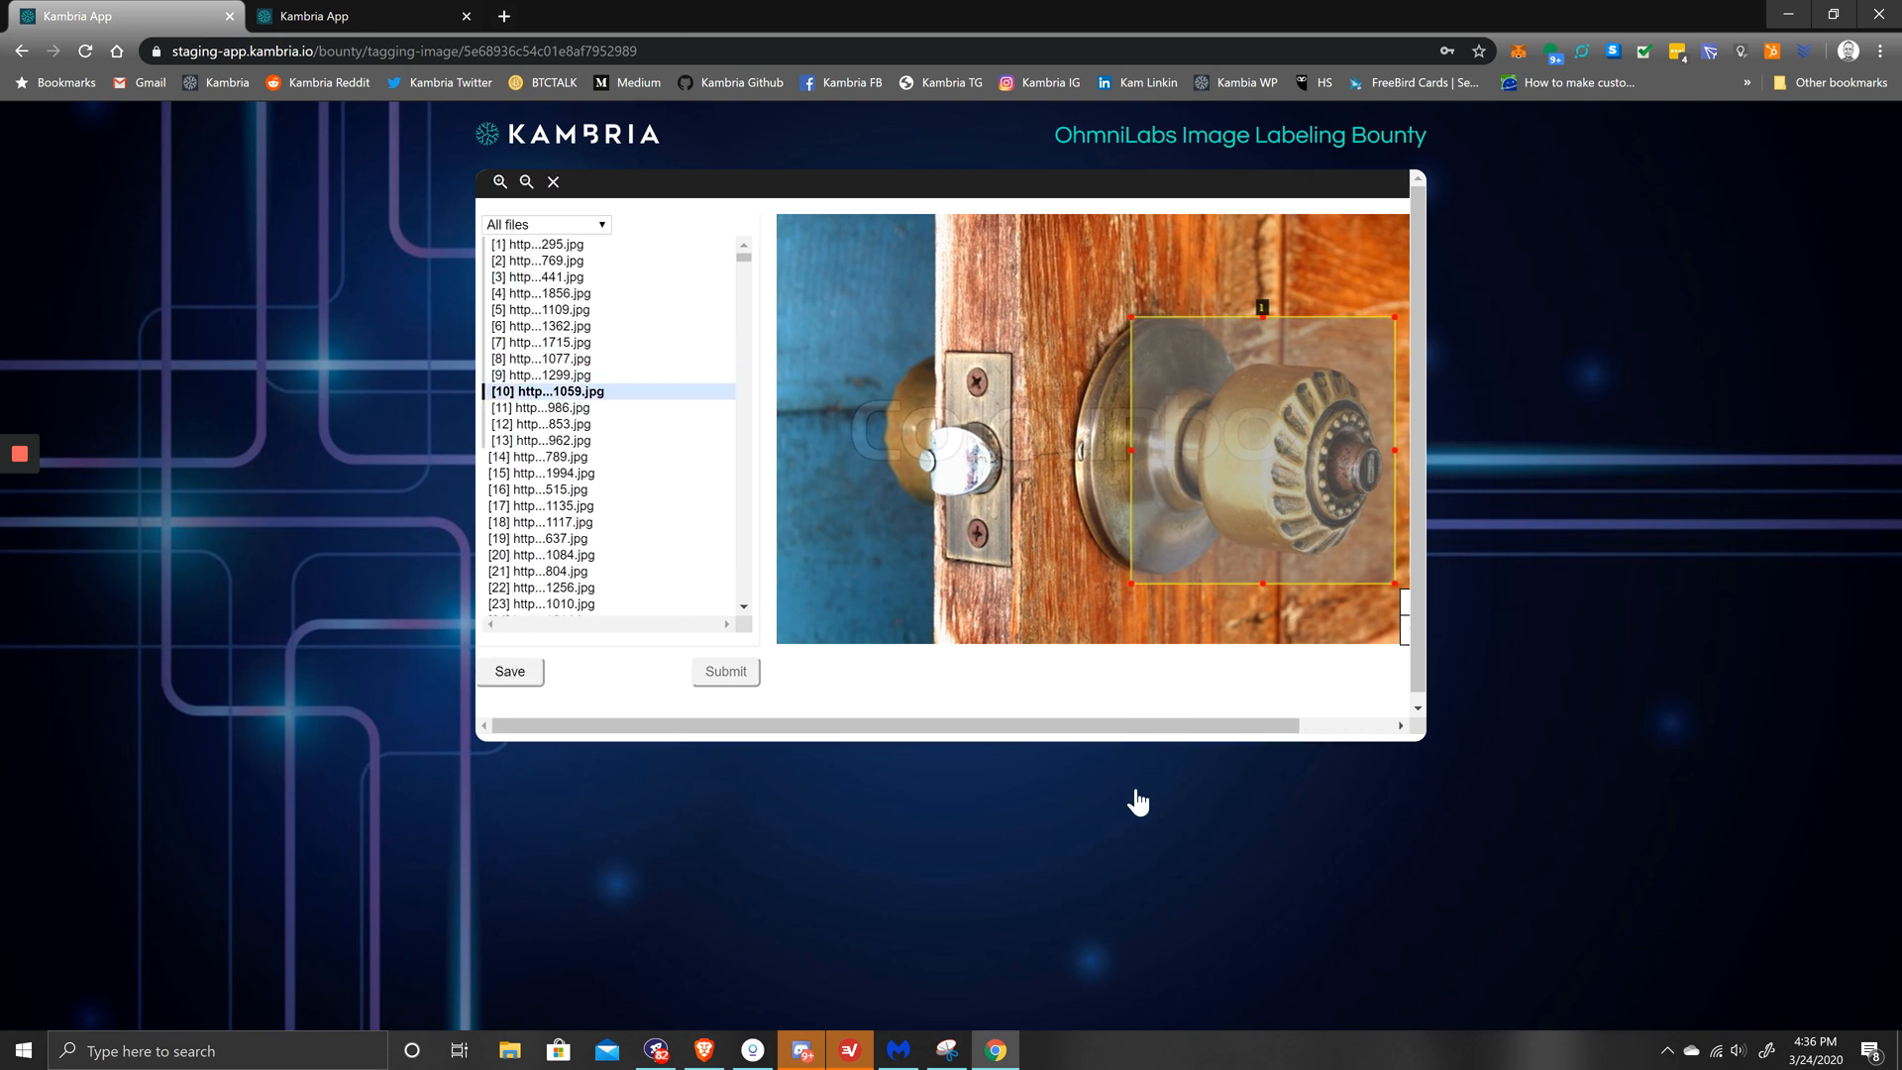
Step: Draw a box around the ornate iron knocker in the eleventh image and set its type to handle
key(Right)
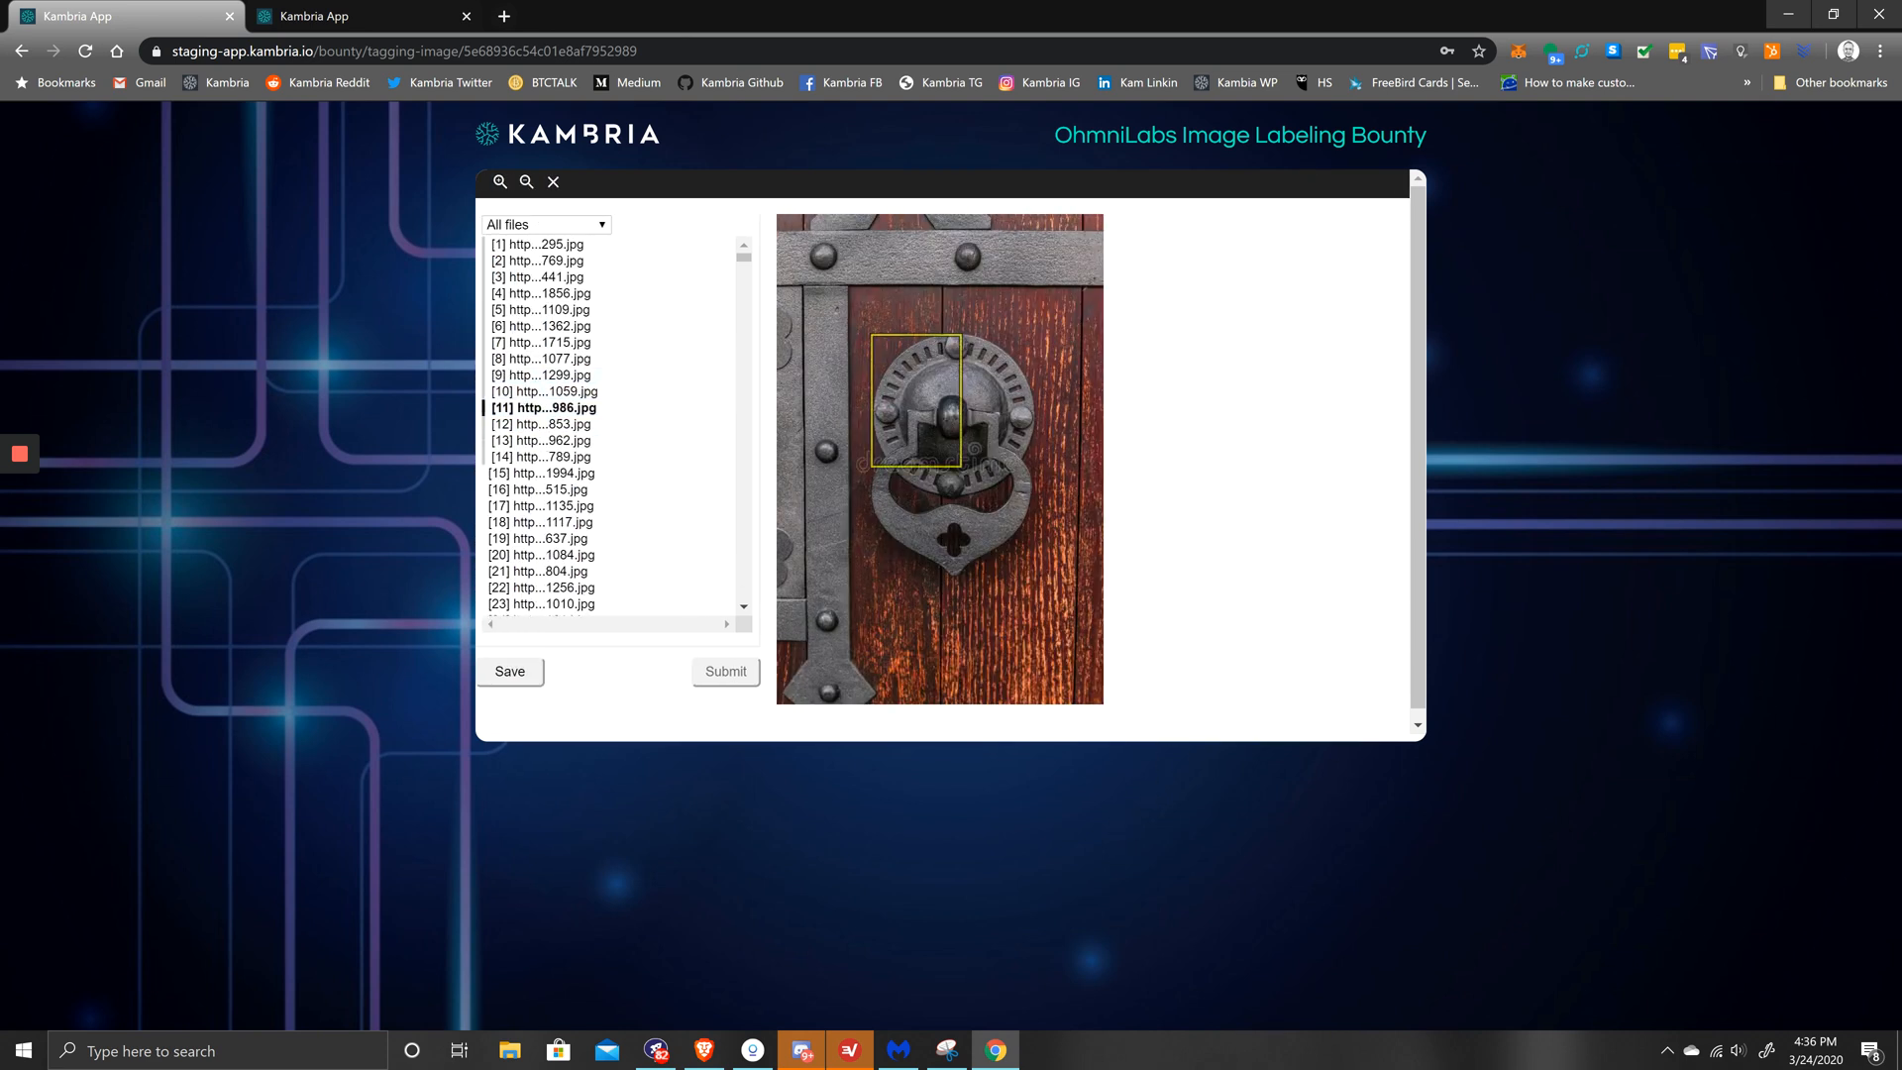
drag(872, 335, 1048, 593)
click(1119, 638)
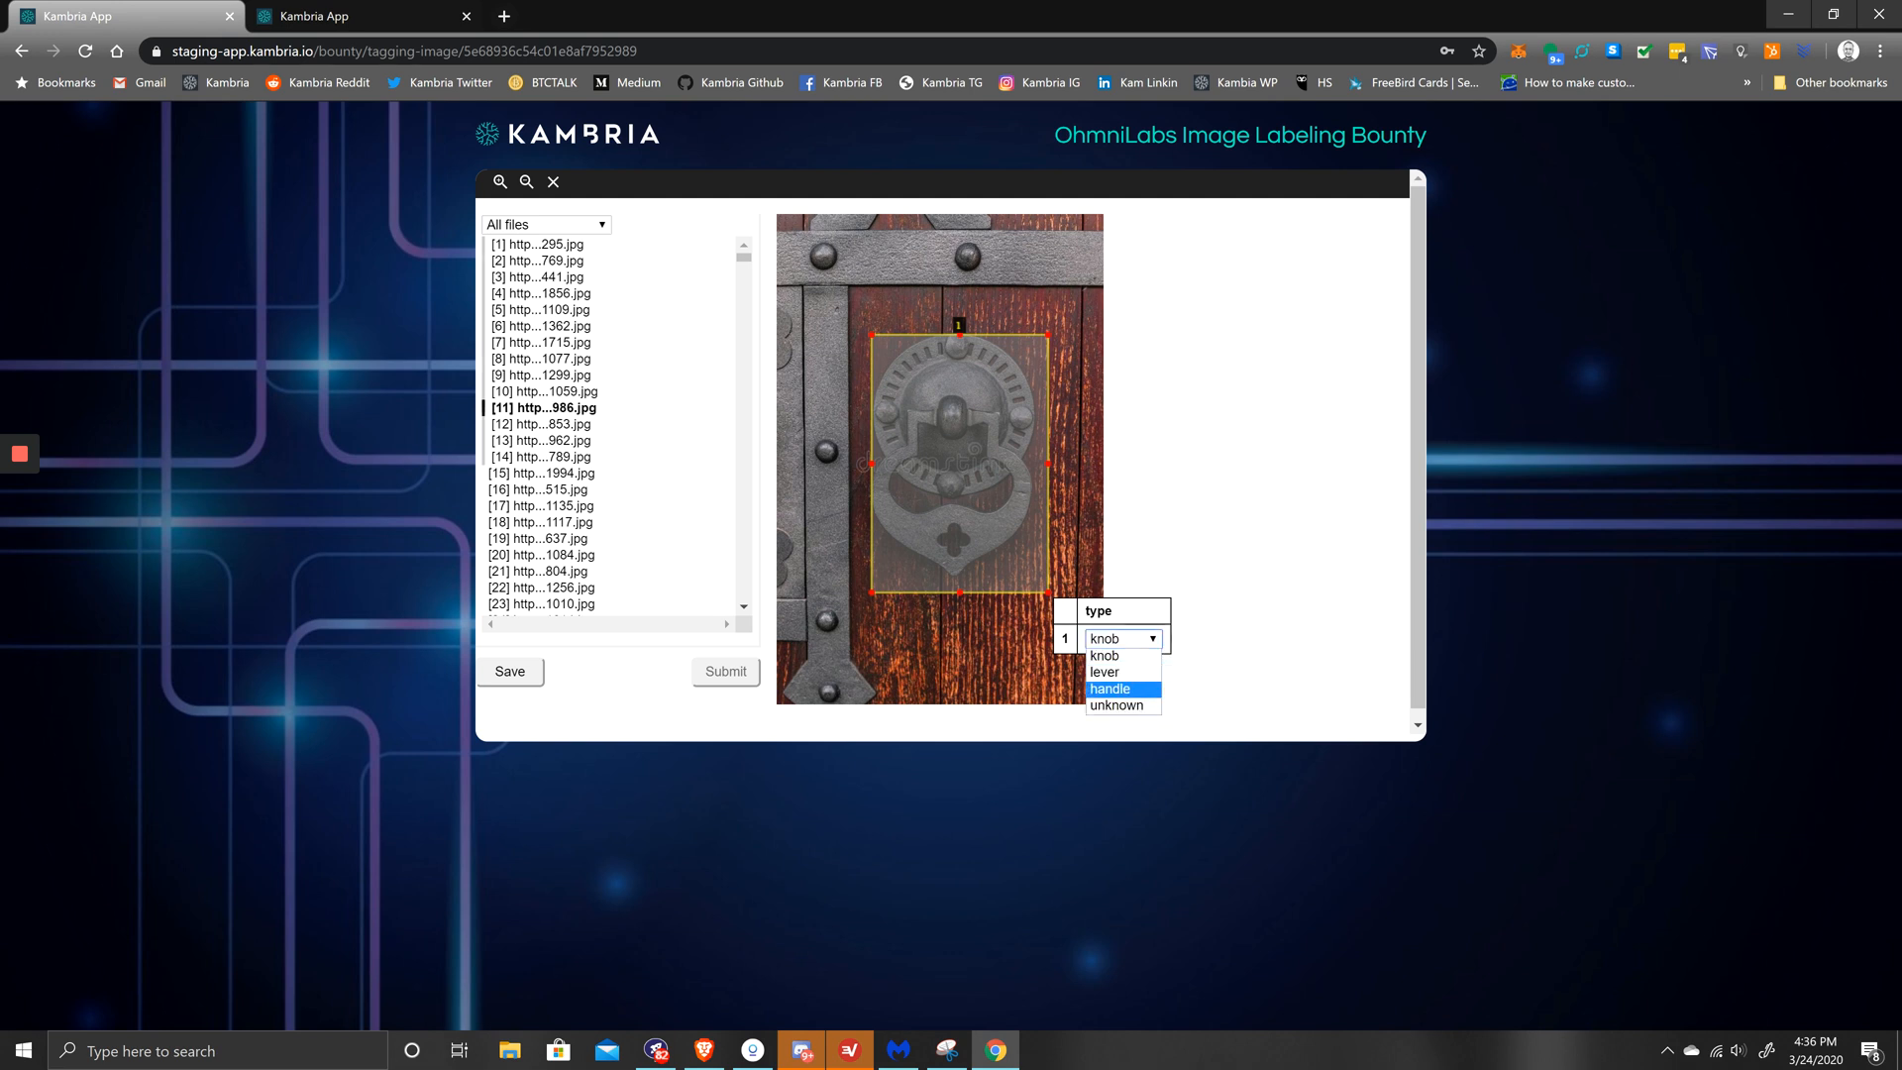
click(1119, 690)
Step: Draw a box around the knob with the hanging key in the twelfth image, keeping the type knob, and save the tagging progress
key(Right)
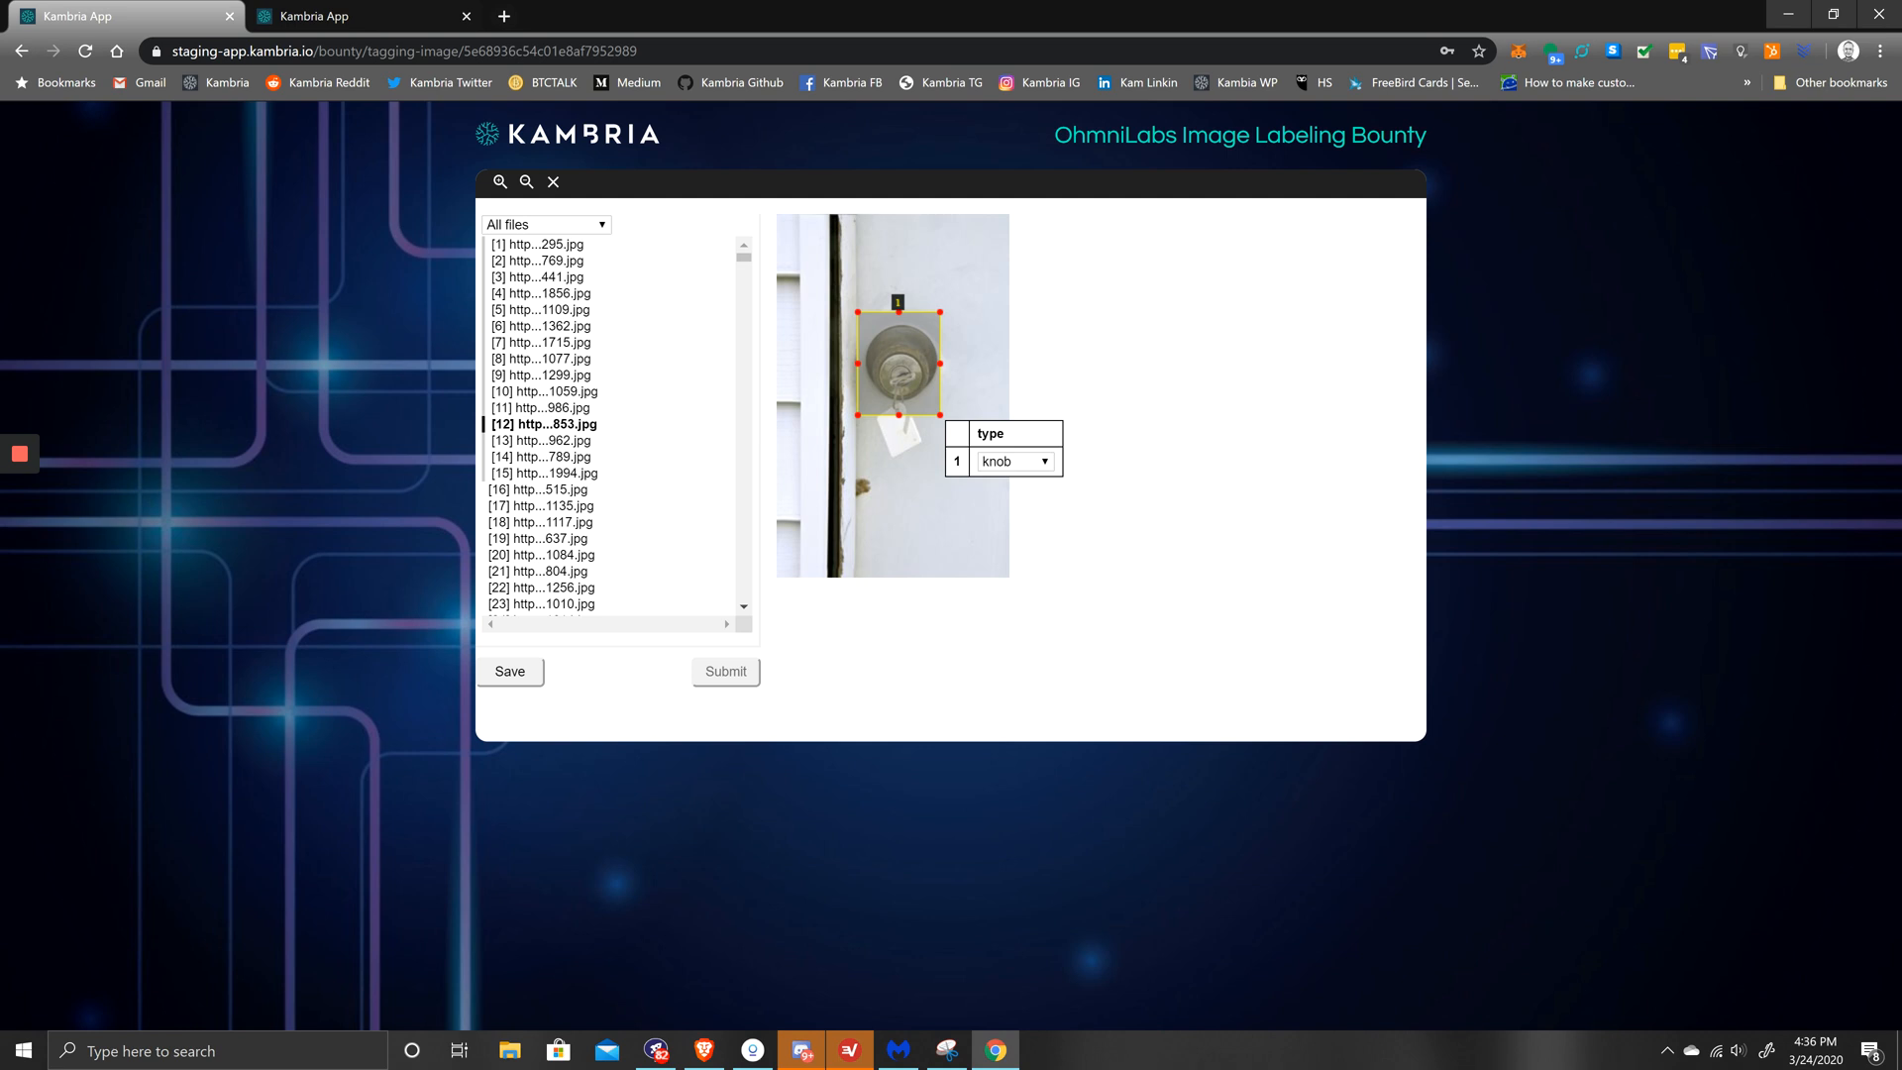
click(510, 671)
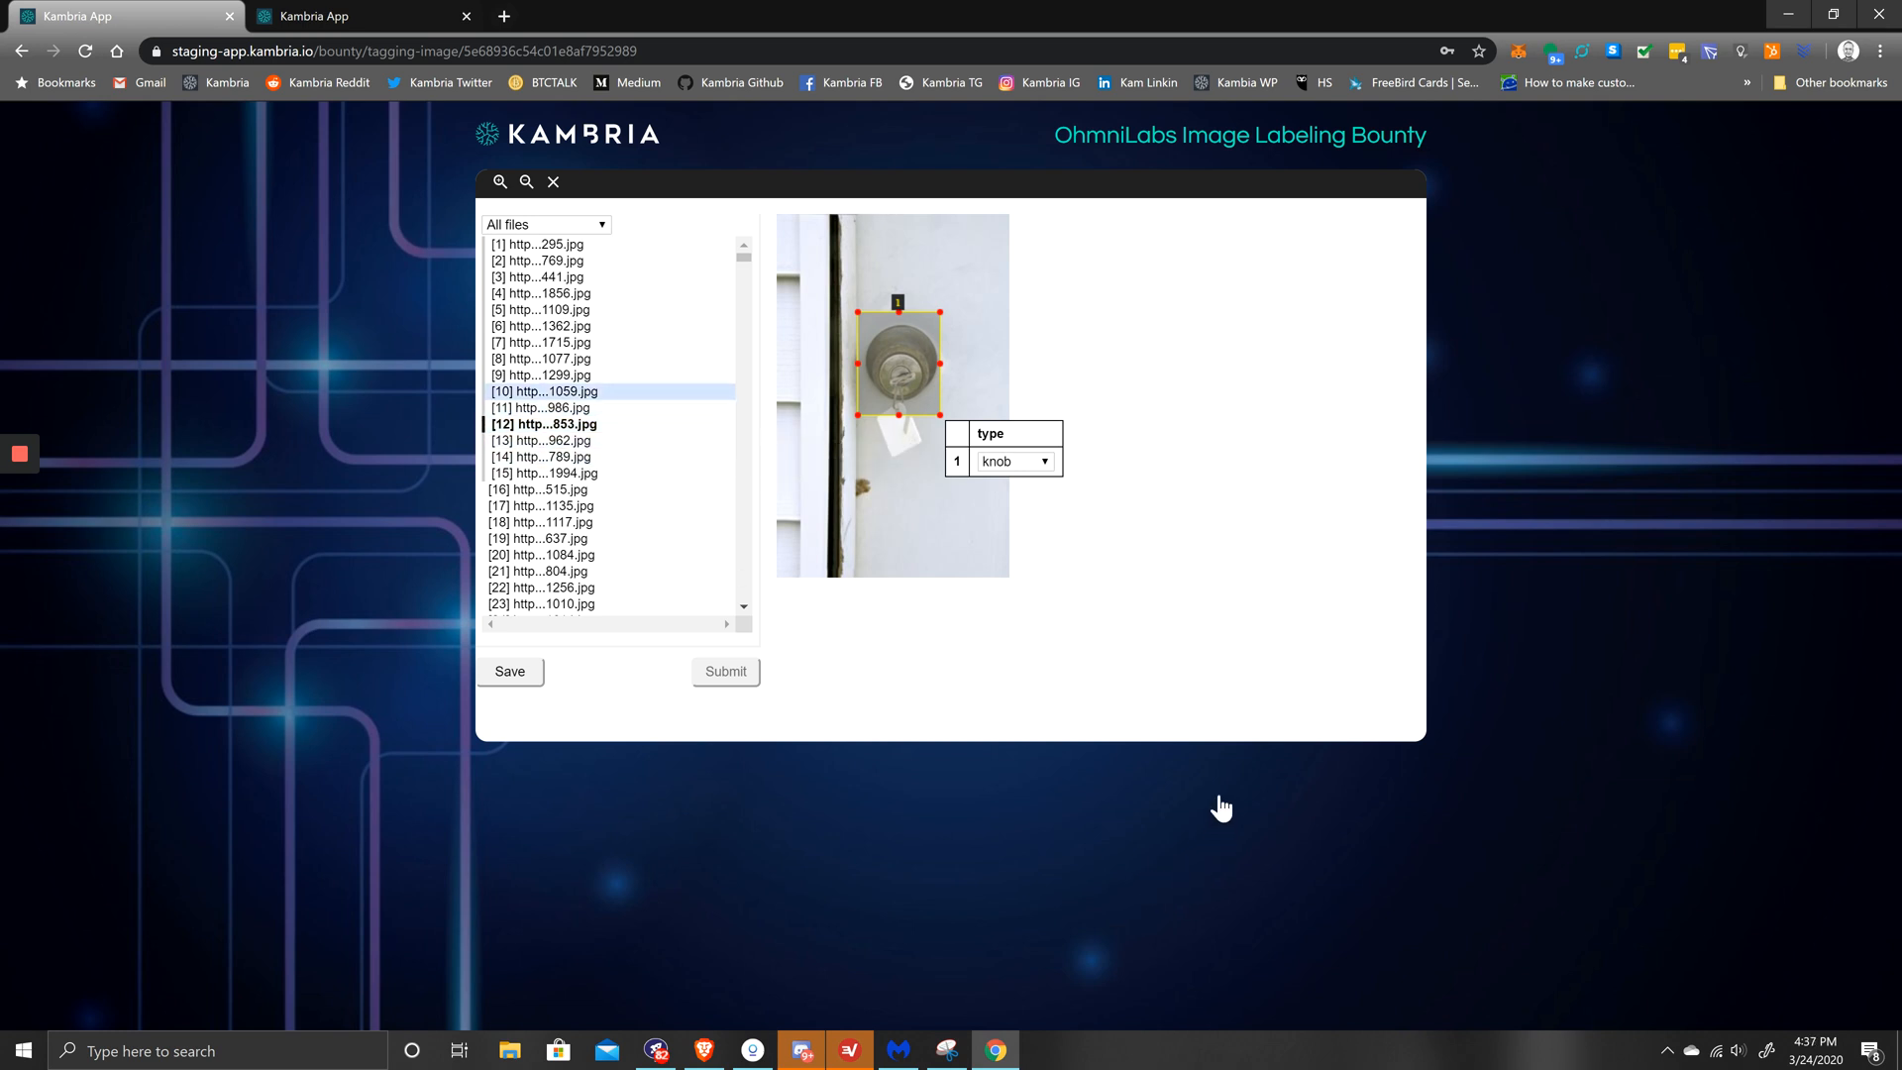
scroll(642, 327, down, 1)
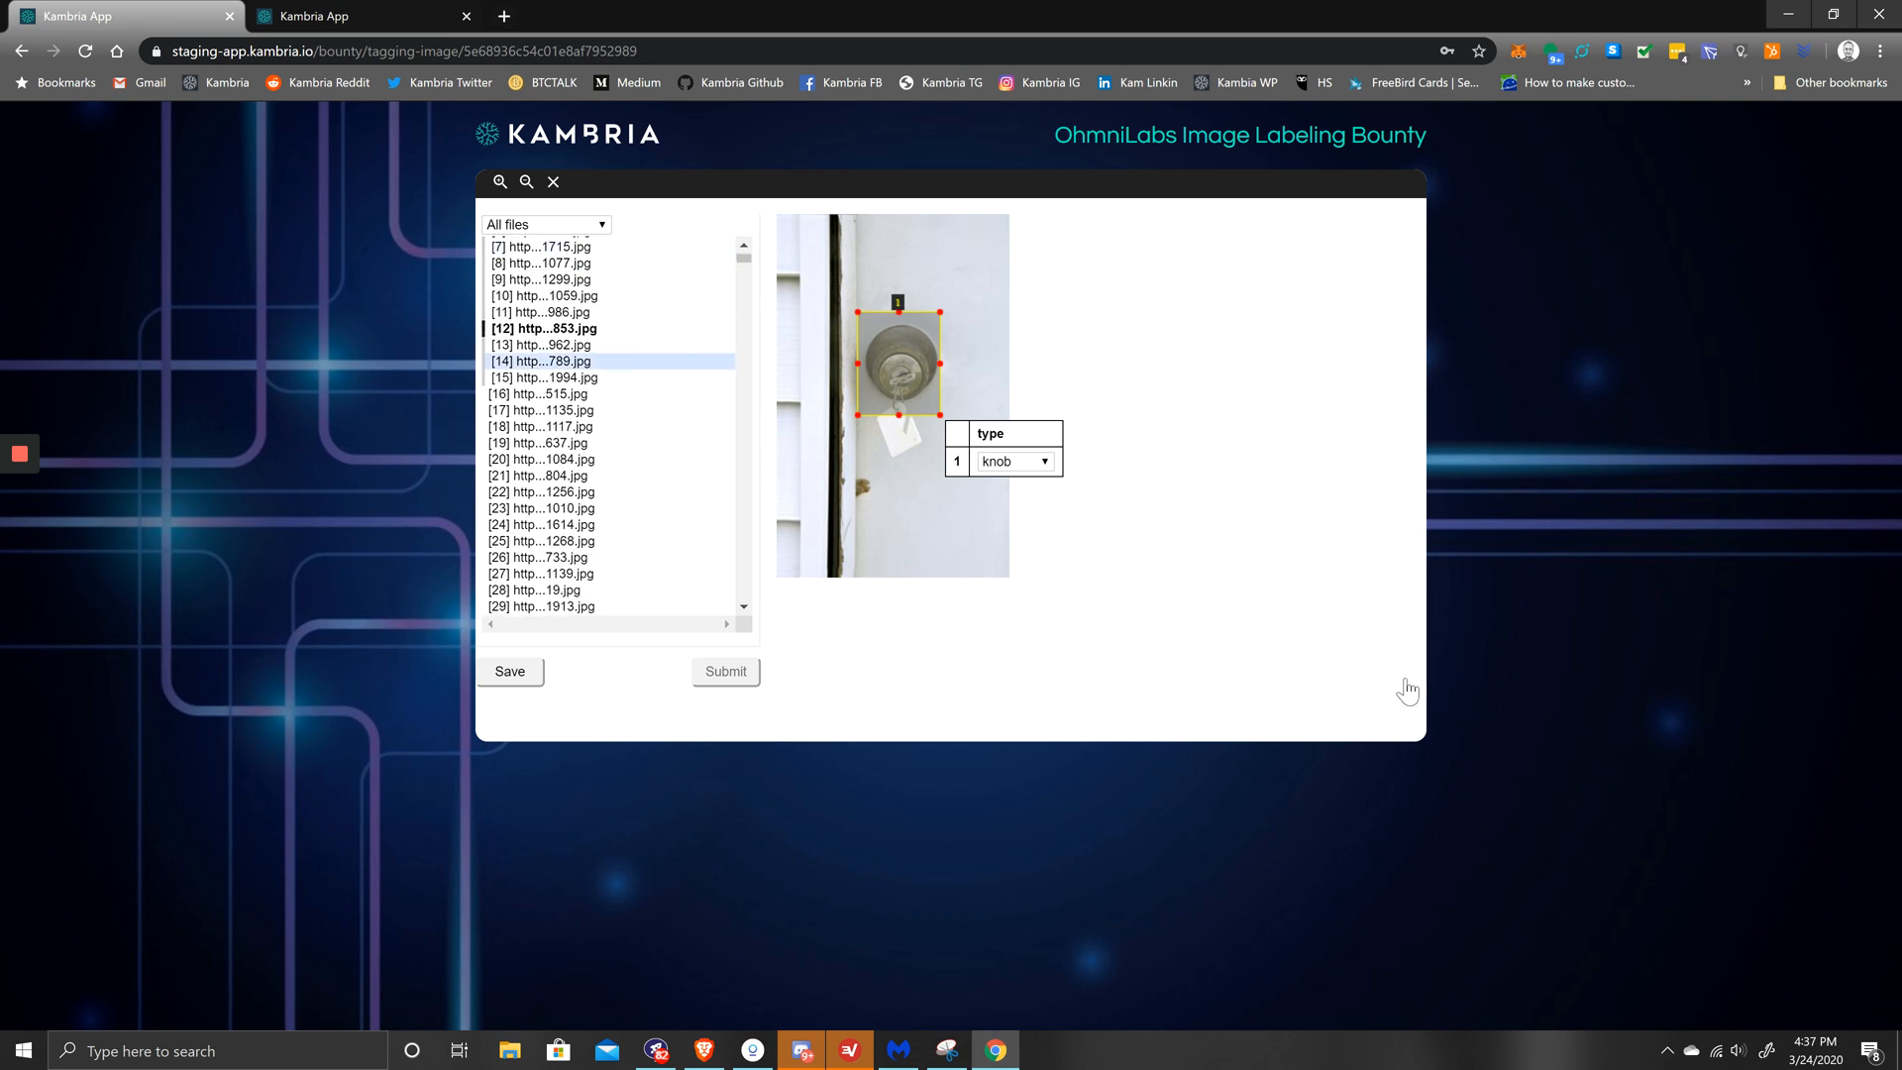